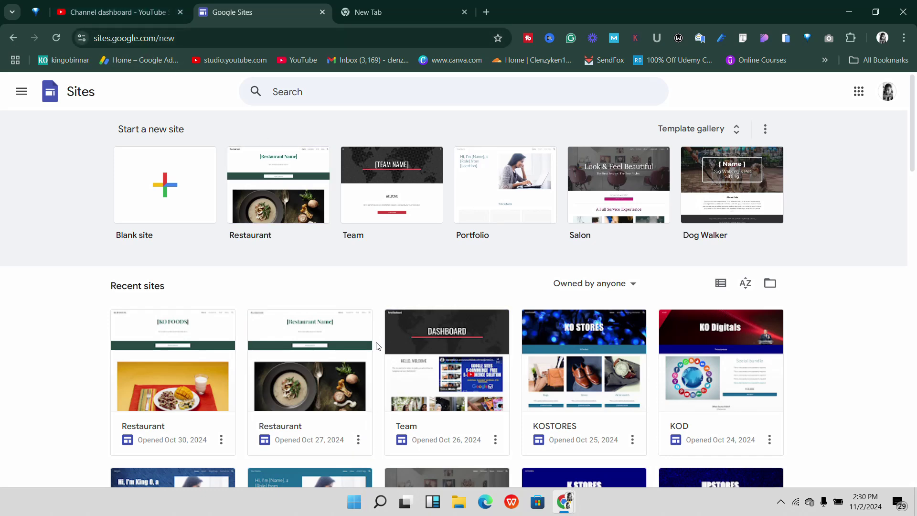
- Look through the starter templates and the recent sites on the home page
scroll(382, 341, down, 7)
scroll(382, 341, up, 7)
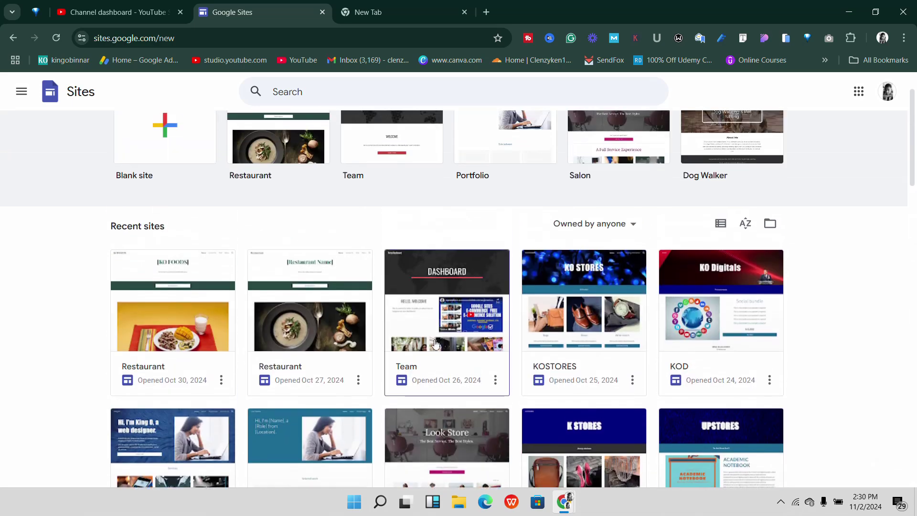
scroll(482, 237, down, 1)
scroll(238, 143, up, 1)
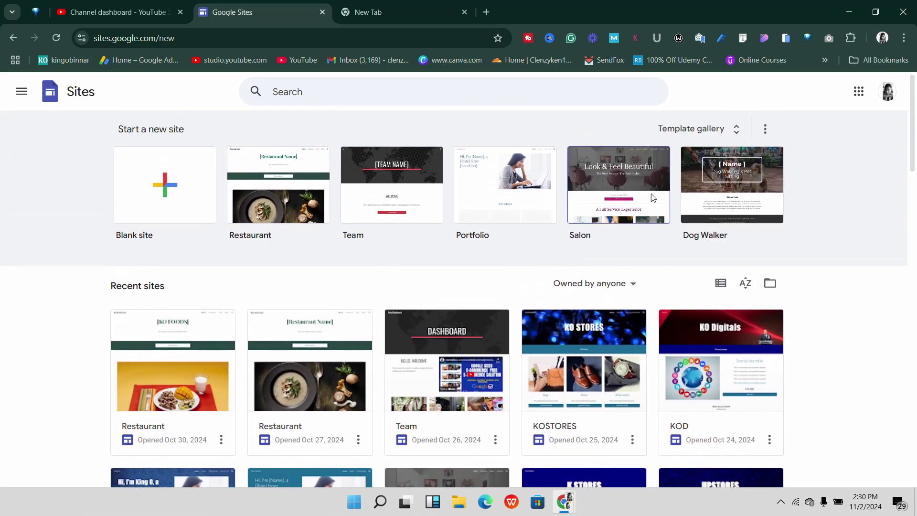
scroll(240, 170, down, 4)
scroll(240, 170, up, 4)
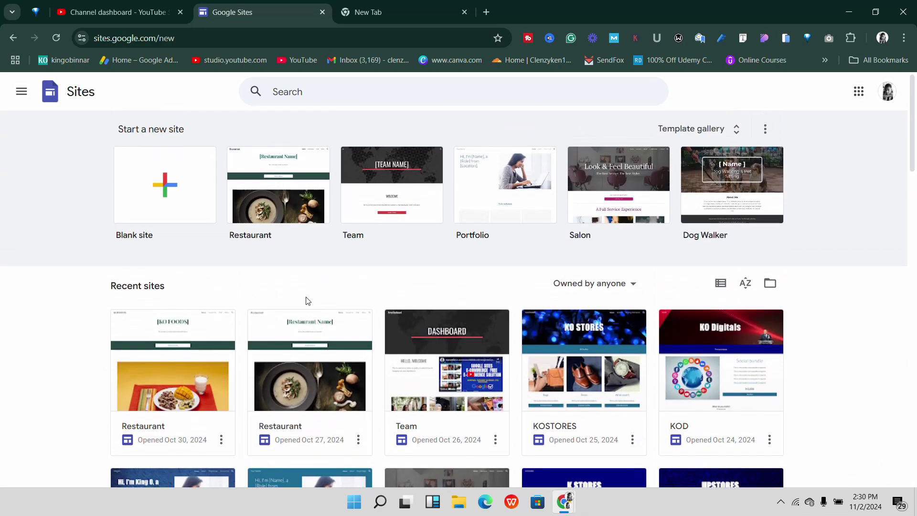
scroll(342, 386, down, 3)
scroll(342, 386, down, 7)
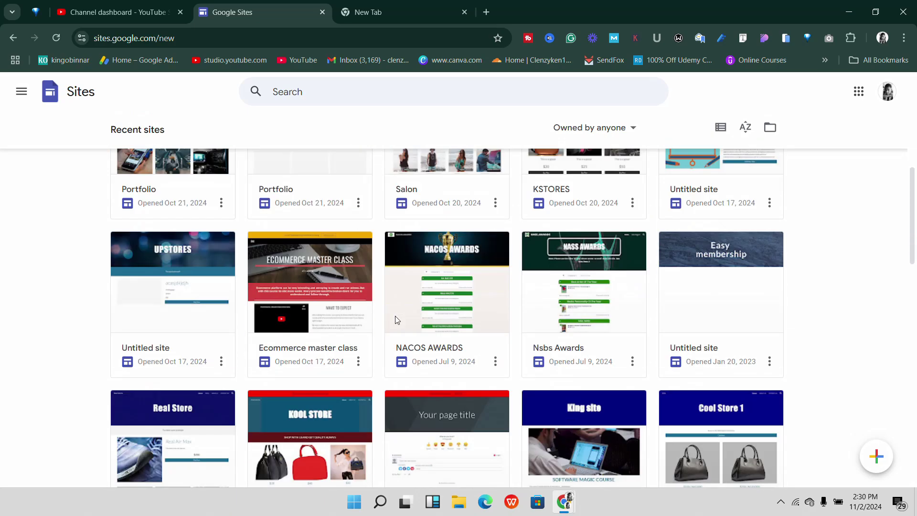
scroll(375, 333, down, 7)
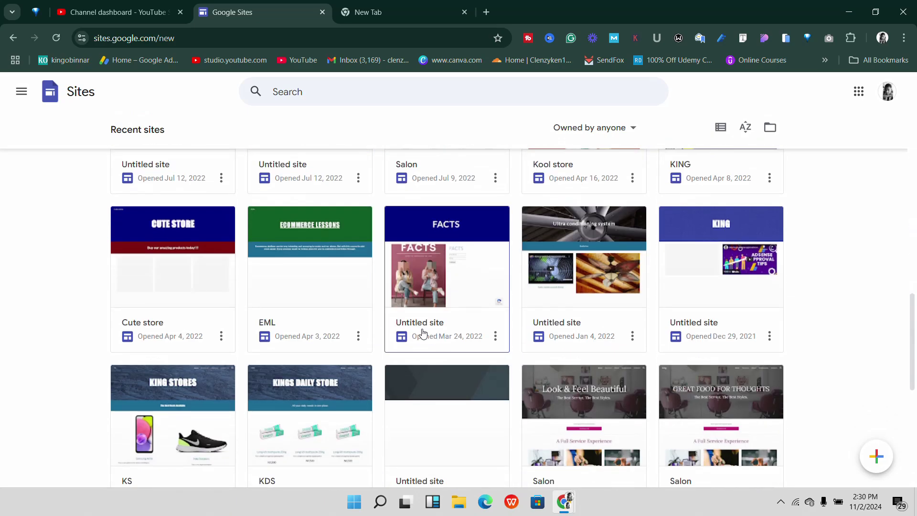
scroll(420, 330, up, 20)
scroll(359, 298, down, 3)
scroll(360, 298, up, 3)
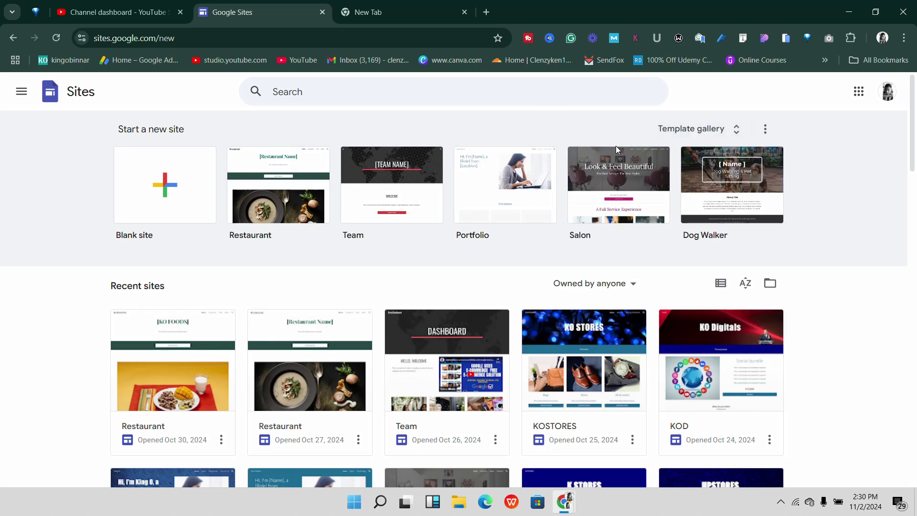
- Browse the full template gallery and create a new site from the Restaurant template under Small business
click(700, 127)
scroll(320, 258, down, 8)
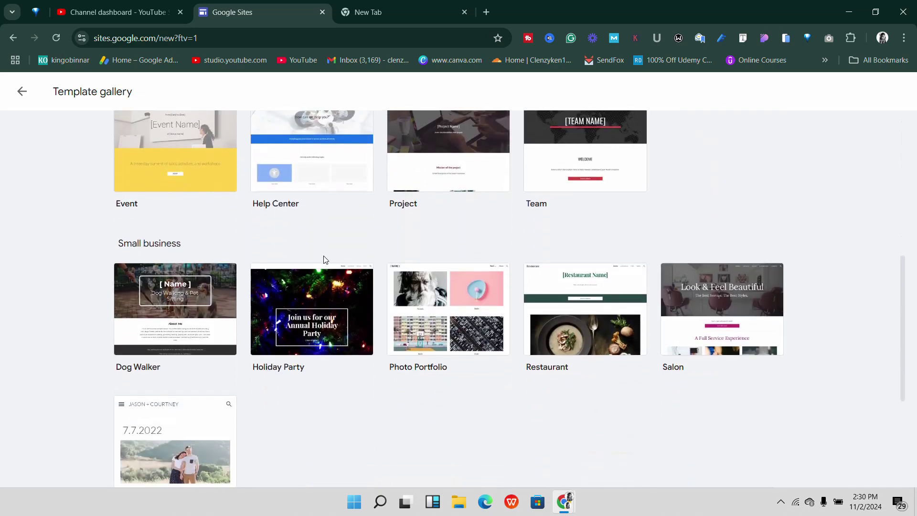
scroll(305, 251, down, 3)
scroll(274, 240, up, 8)
scroll(277, 277, down, 8)
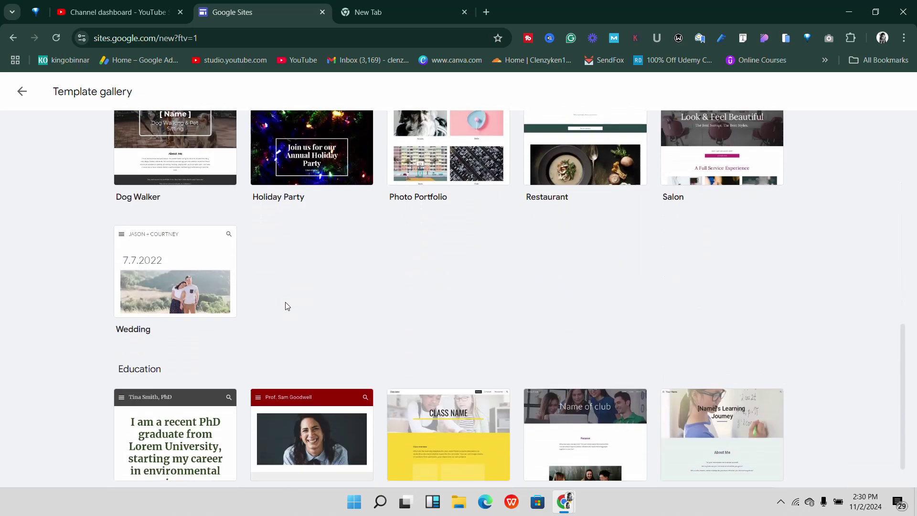
scroll(444, 317, up, 10)
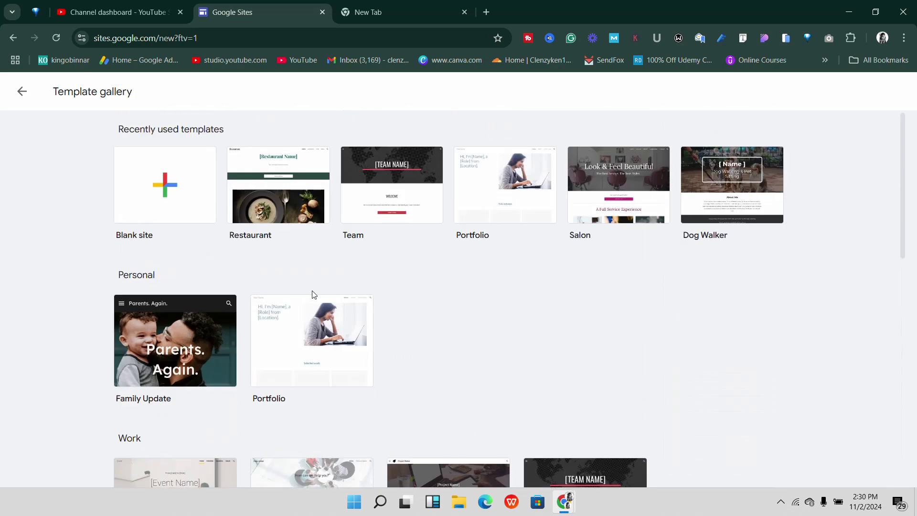
scroll(313, 293, down, 5)
scroll(211, 286, up, 3)
scroll(198, 299, down, 7)
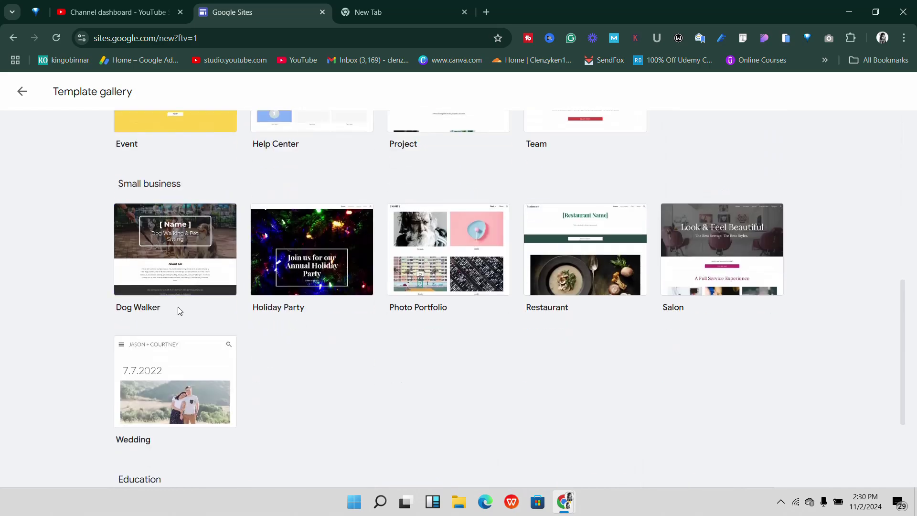
scroll(295, 426, down, 2)
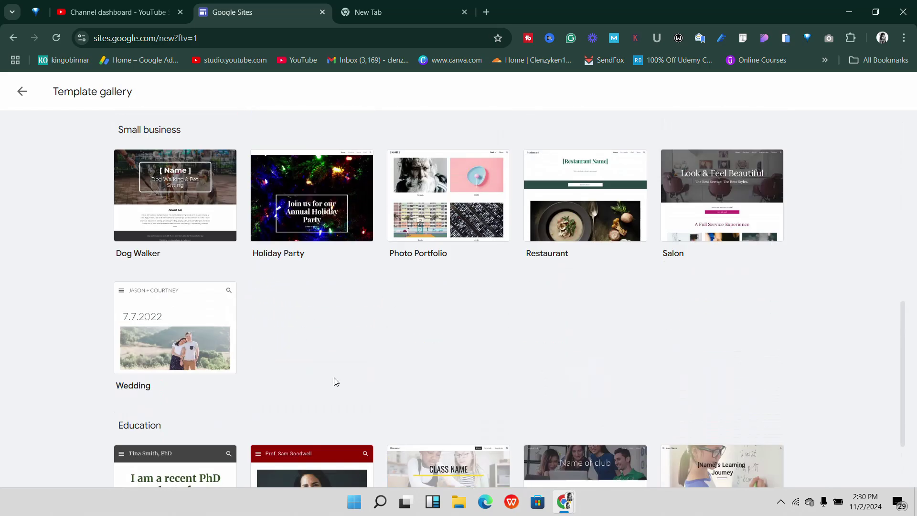
scroll(371, 377, up, 9)
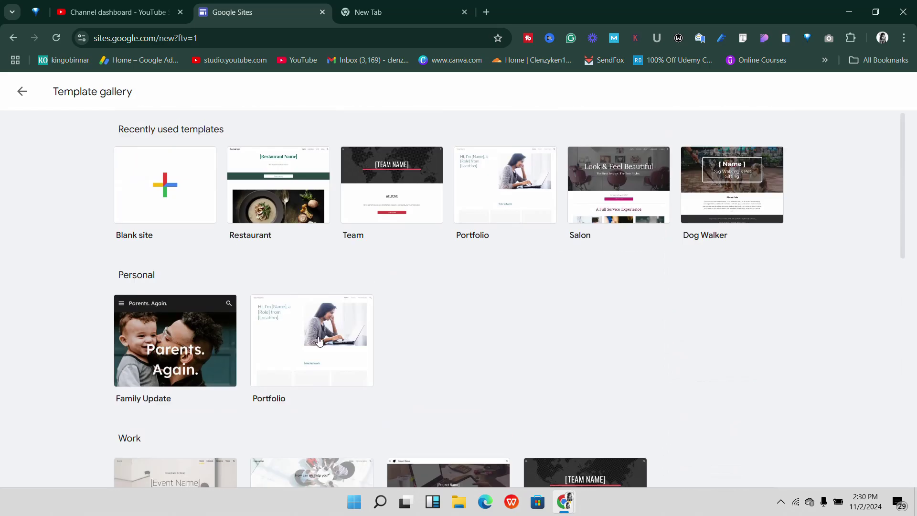
scroll(585, 205, down, 11)
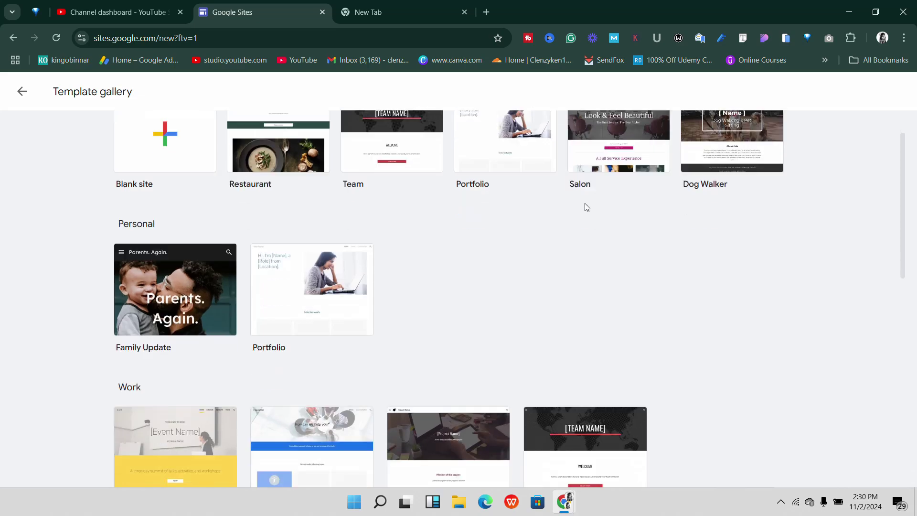
scroll(604, 213, up, 7)
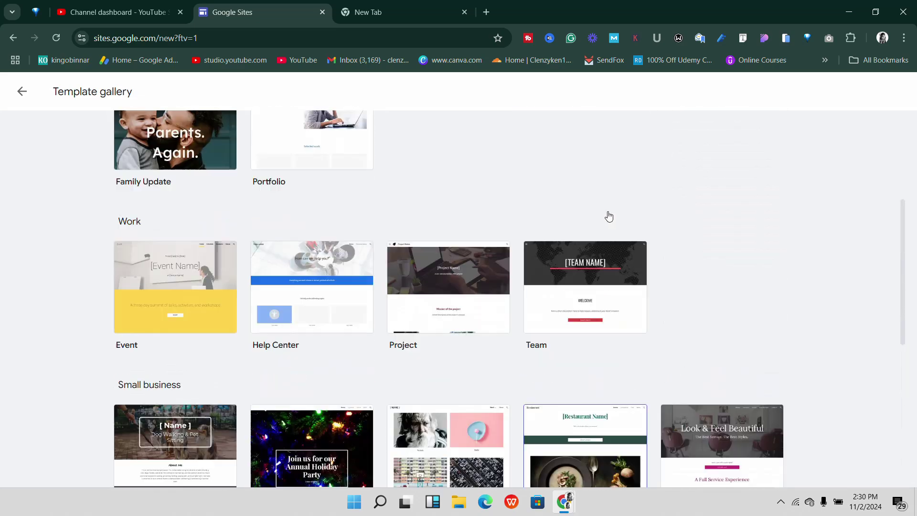
scroll(604, 213, down, 7)
scroll(525, 234, up, 4)
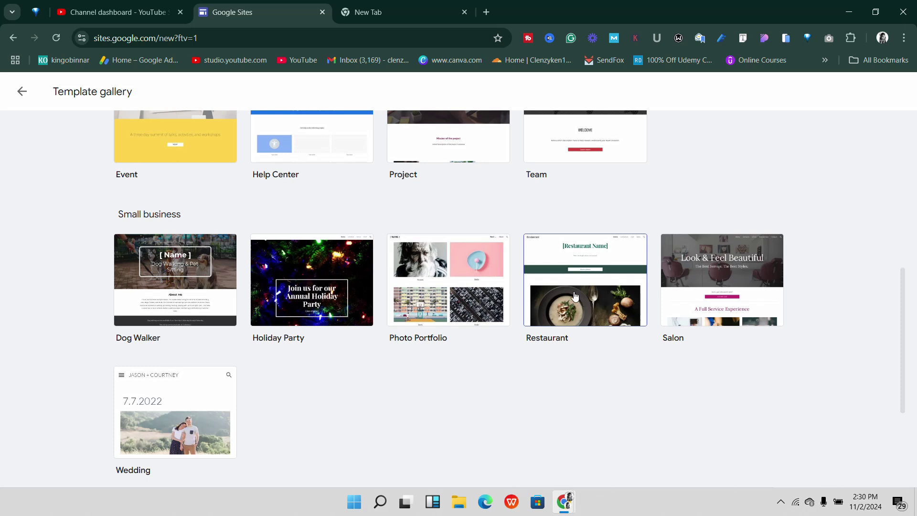
click(575, 296)
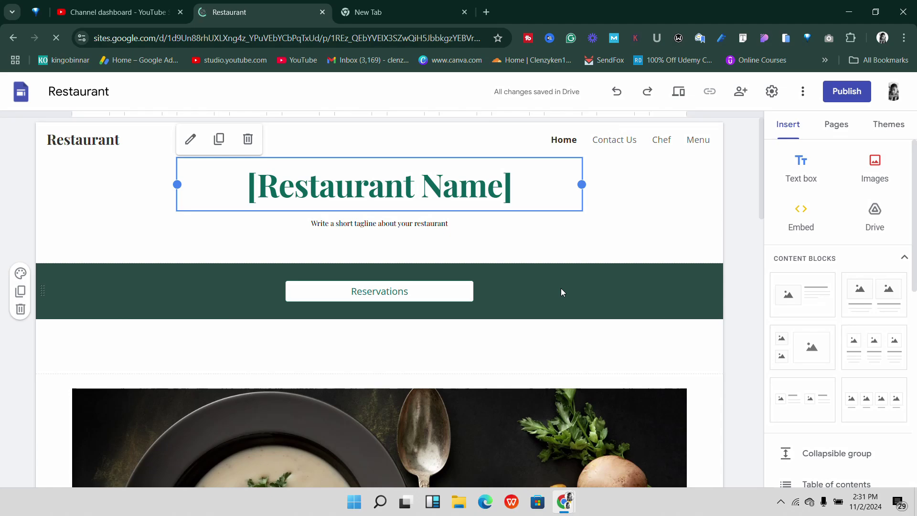
- Review the template's Home page, then open the Contact Us page and examine its map and content sections
scroll(471, 274, down, 10)
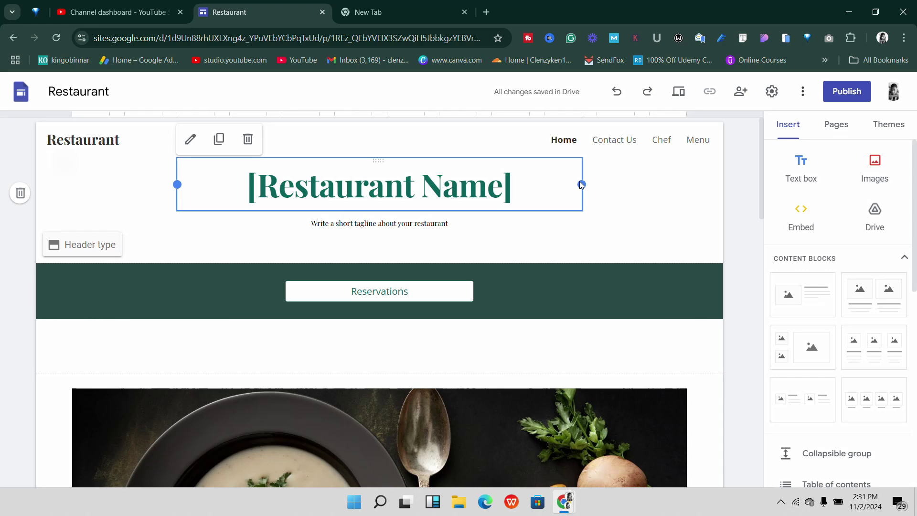
click(616, 139)
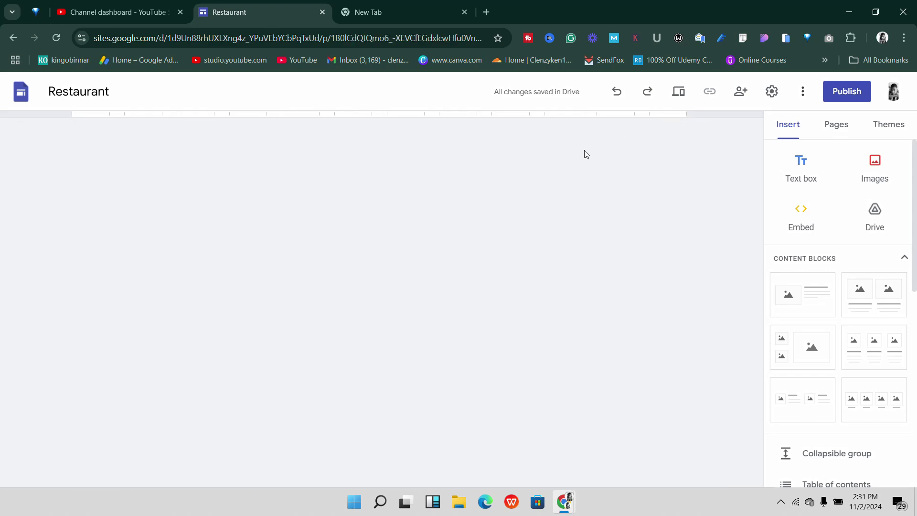
scroll(507, 251, down, 2)
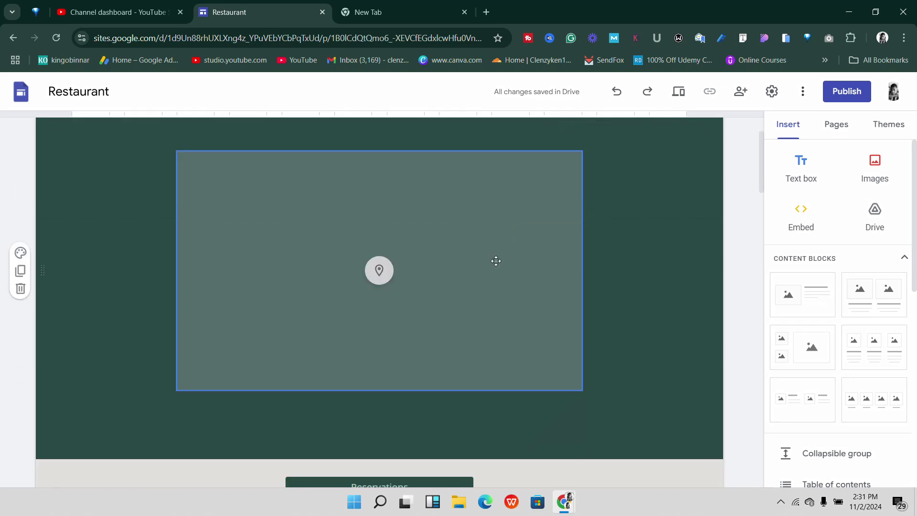
scroll(495, 260, down, 10)
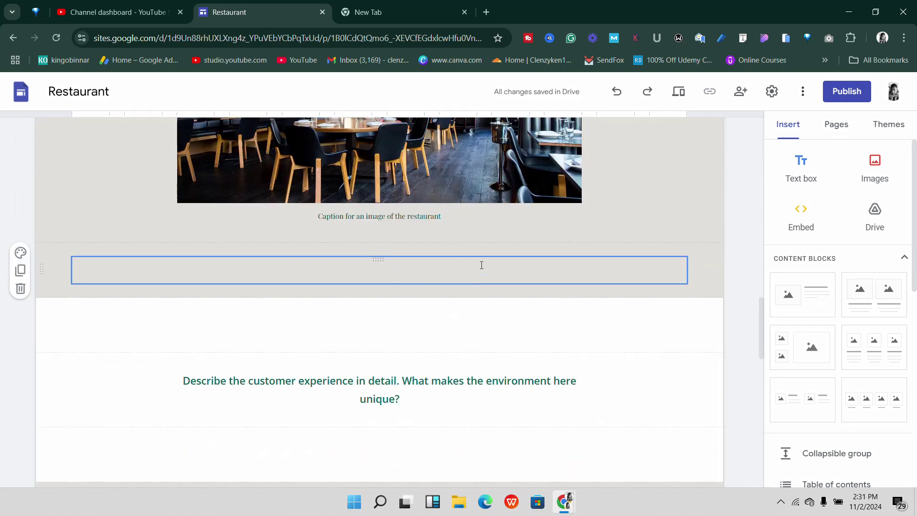
scroll(481, 265, up, 12)
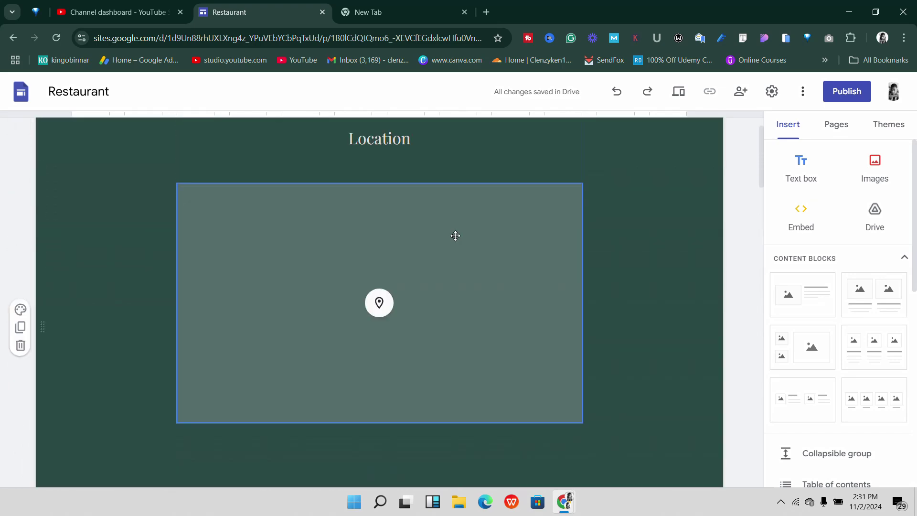
scroll(455, 236, up, 2)
- Open the site's Chef page and examine its photos, bio and cooking style sections
click(656, 148)
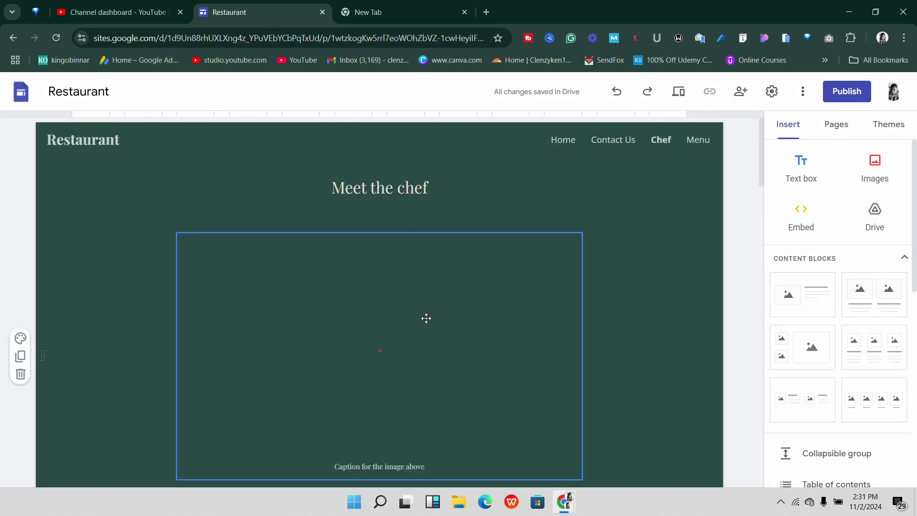
scroll(411, 380, down, 10)
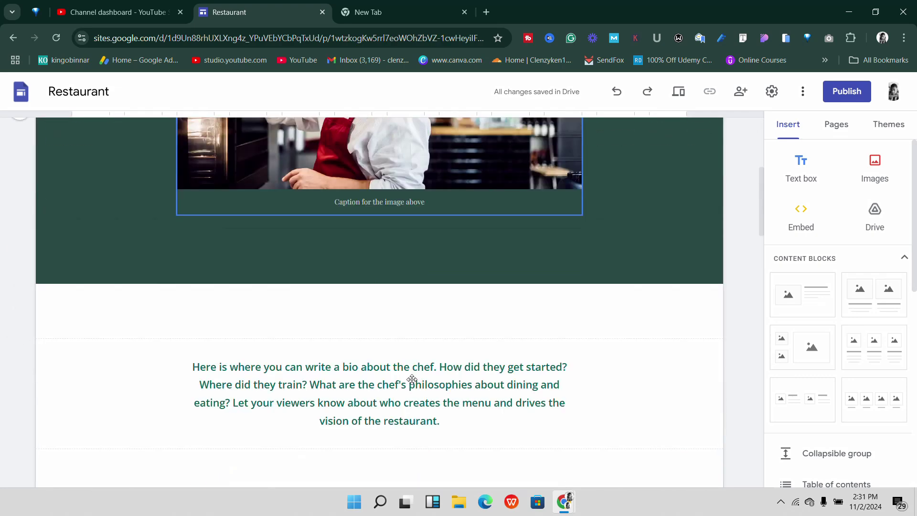
scroll(406, 378, down, 10)
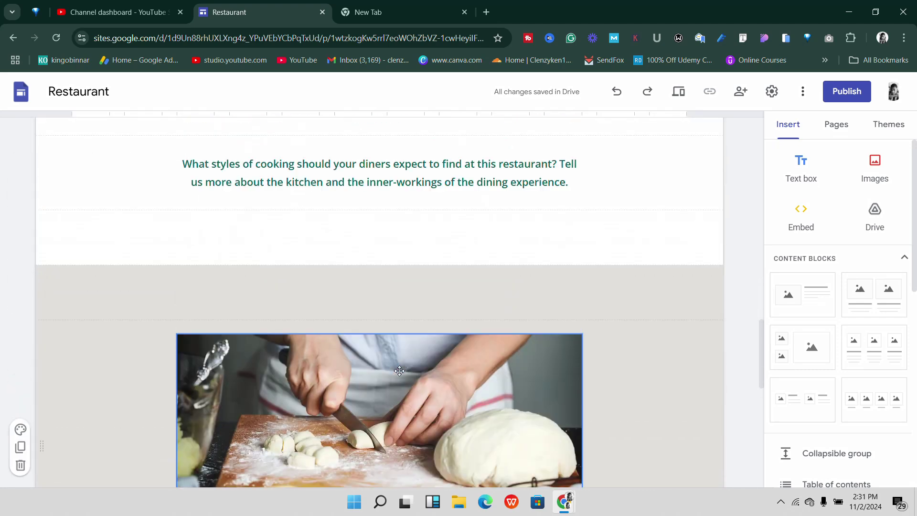
scroll(420, 379, up, 20)
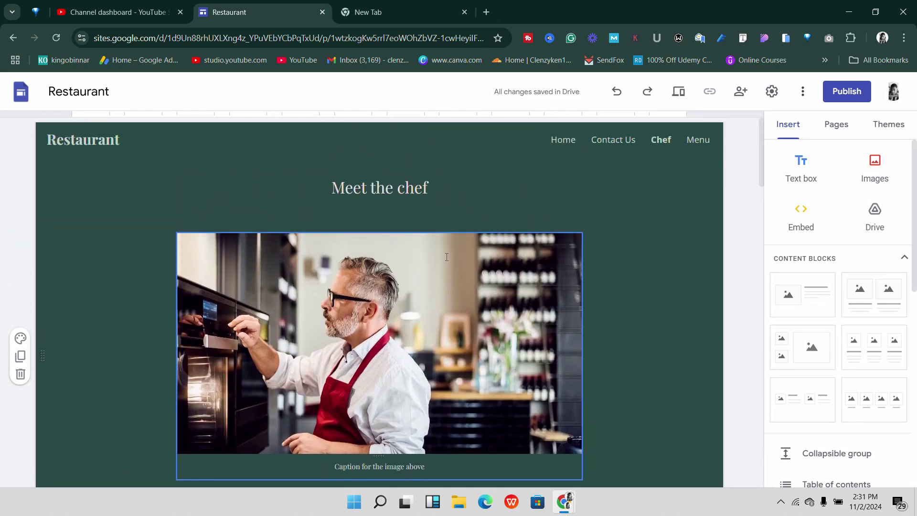
- Open the site's Menu page and examine its dish lists from appetizers to desserts
click(701, 142)
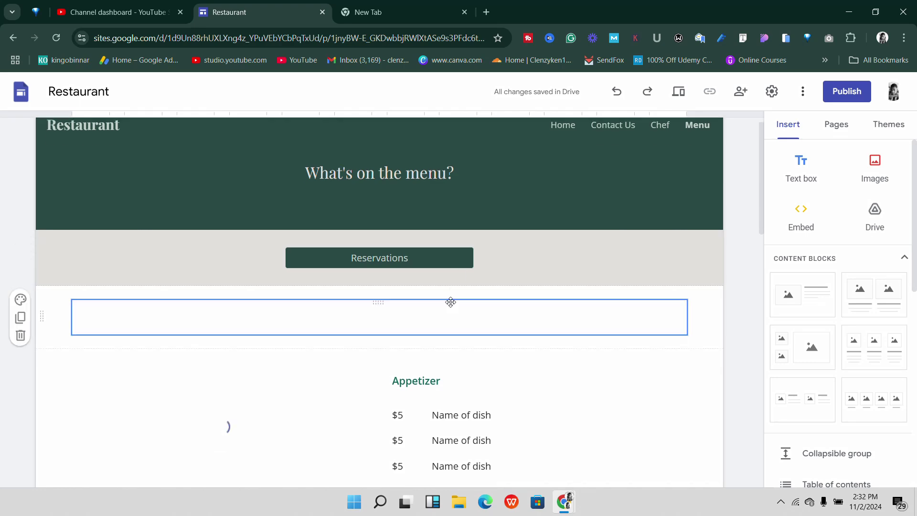
scroll(450, 315, down, 8)
scroll(451, 325, down, 8)
scroll(444, 316, up, 10)
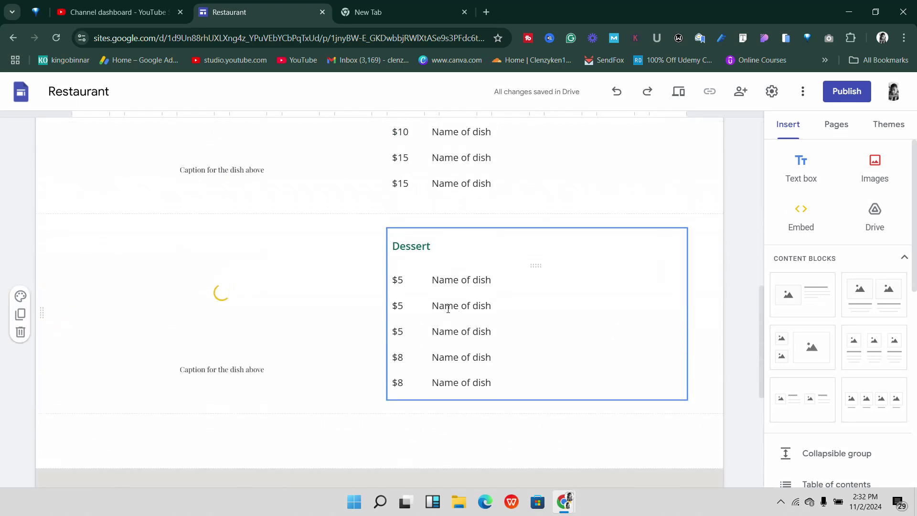
scroll(440, 308, up, 6)
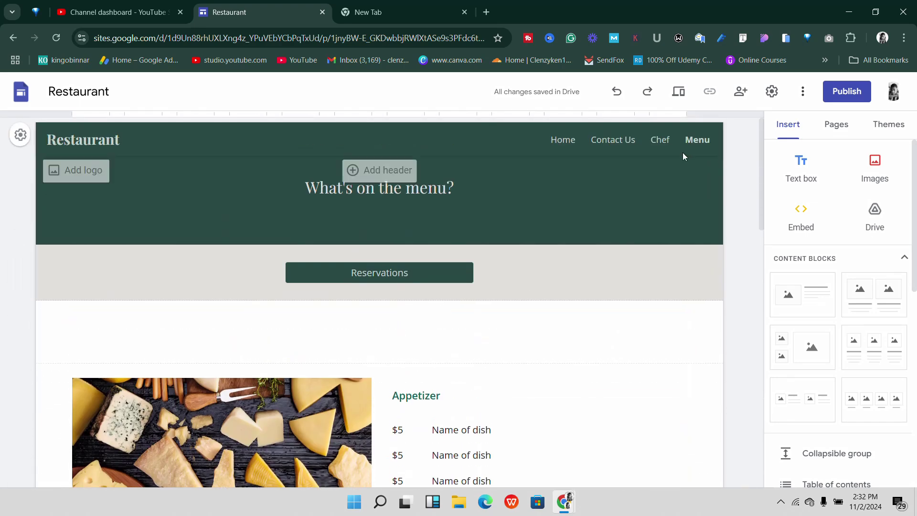
click(578, 188)
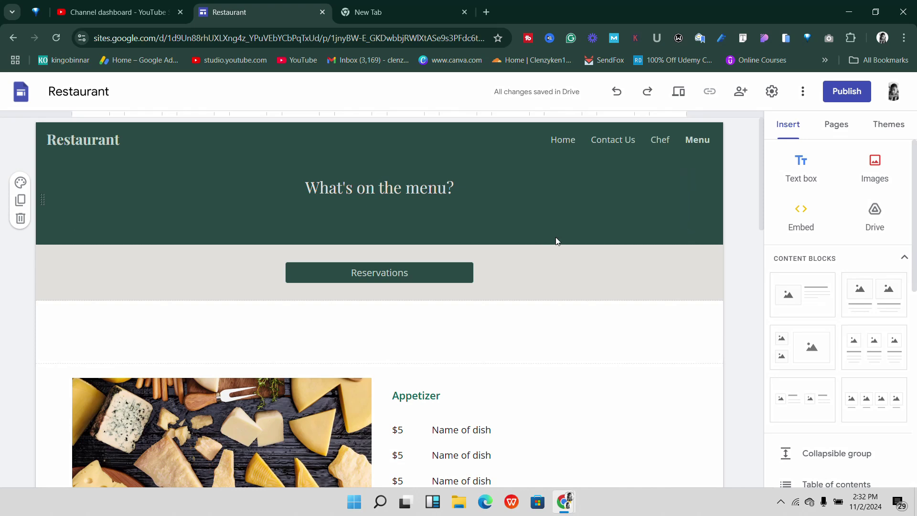
- Return to the site's Home page and replace the restaurant name placeholder in the header with "KO FOODS"
click(558, 142)
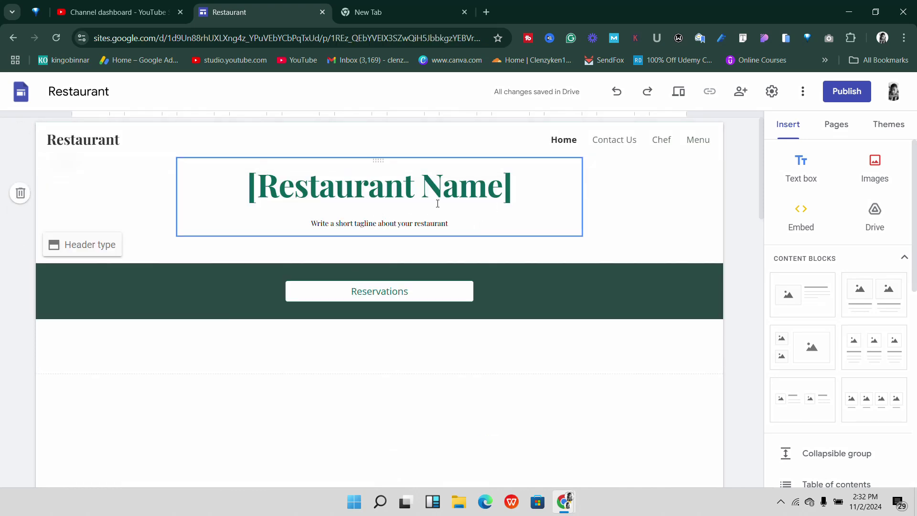
click(507, 187)
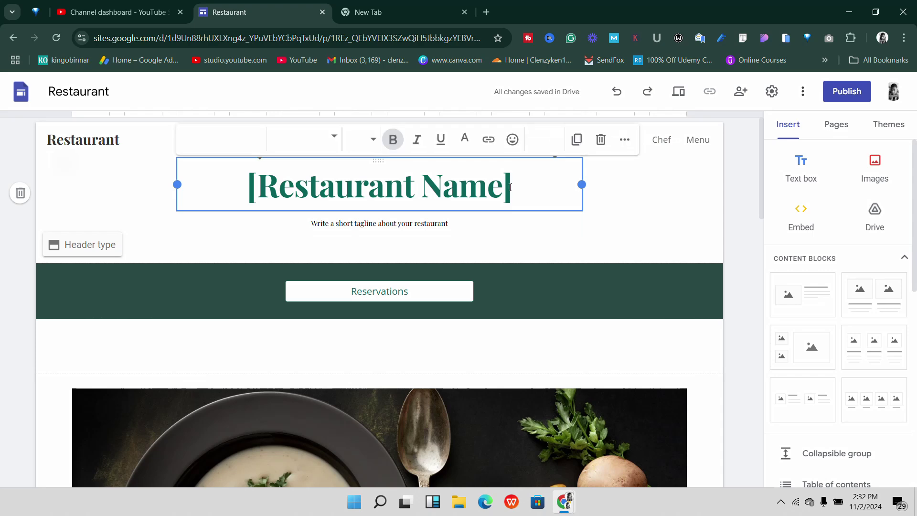
key(BackSpace)
key(BackSpace)
key(BackSpace)
key(BackSpace)
key(BackSpace)
key(BackSpace)
key(BackSpace)
key(BackSpace)
key(BackSpace)
key(BackSpace)
key(BackSpace)
key(BackSpace)
key(BackSpace)
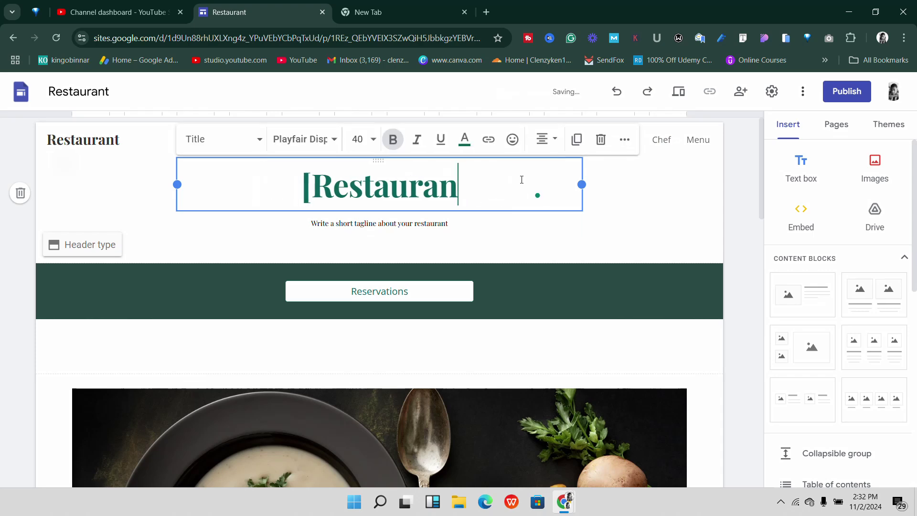
key(BackSpace)
key(BackSpace)
key(BackSpace)
key(BackSpace)
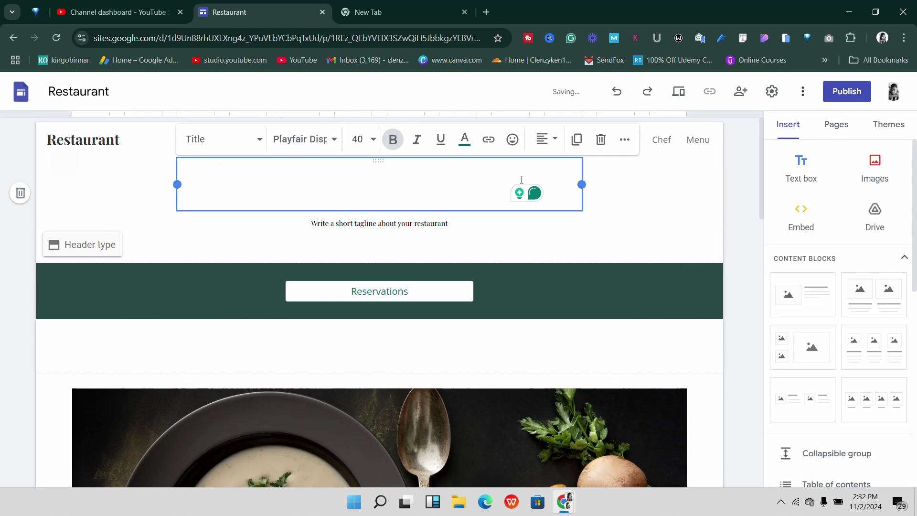
text(KO)
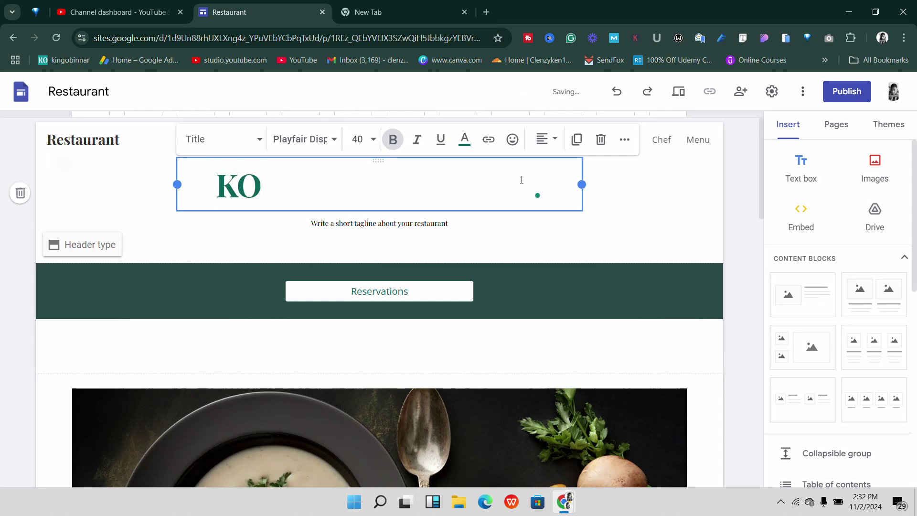
text( FOODS)
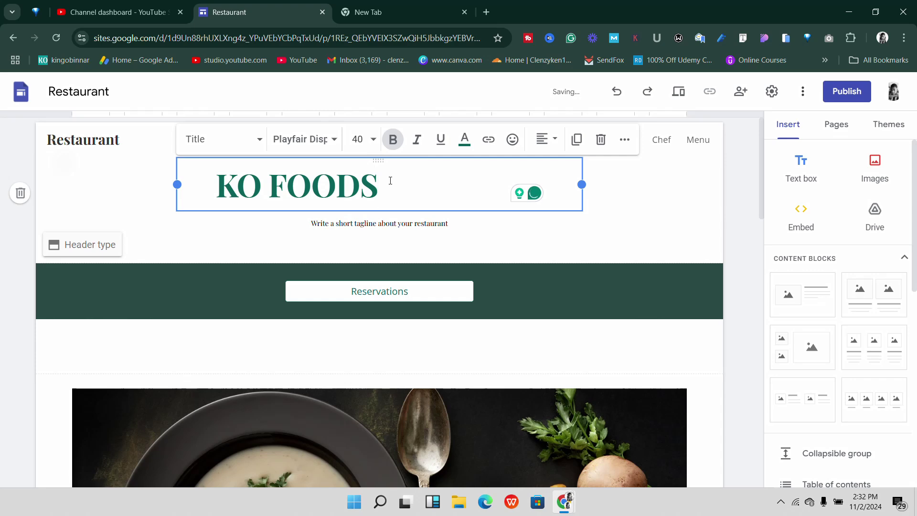
- Center-align the "KO FOODS" title text in the Home page header
drag(377, 184, 216, 185)
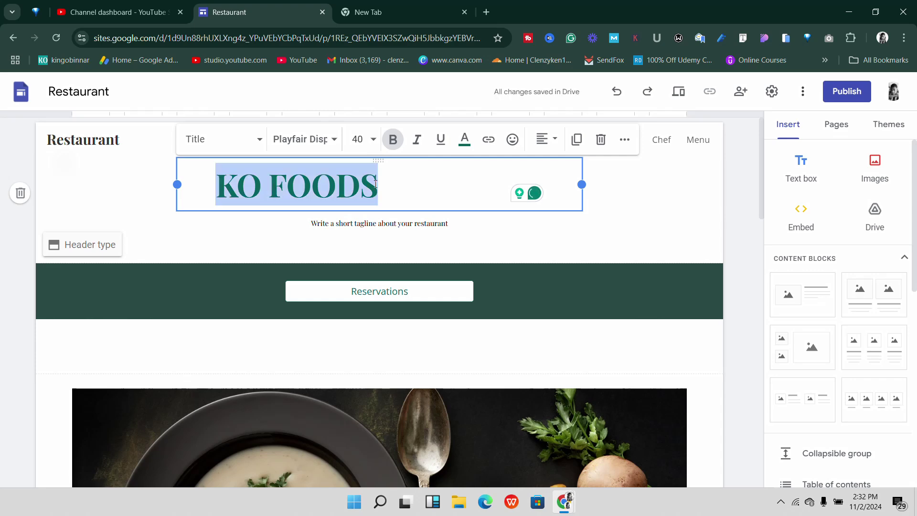
click(544, 139)
click(548, 201)
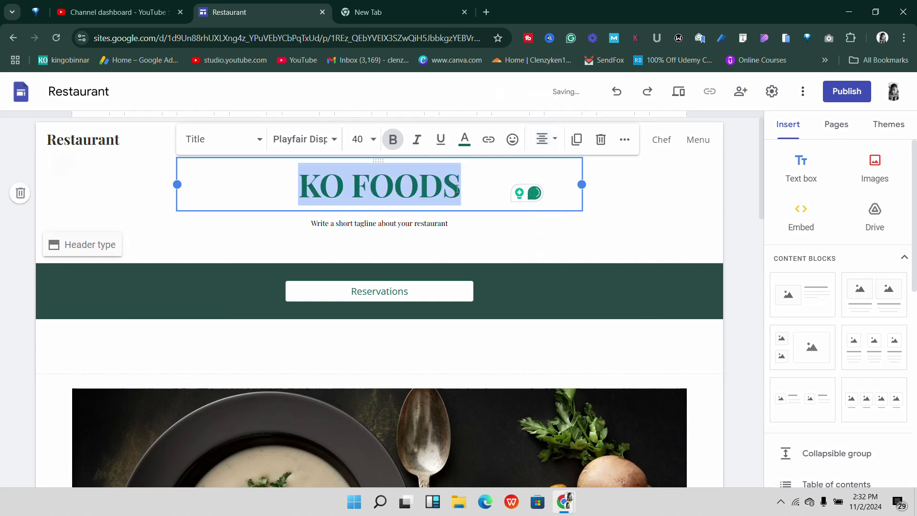
- Replace the site name in the navigation bar with "KOFOODS"
click(129, 143)
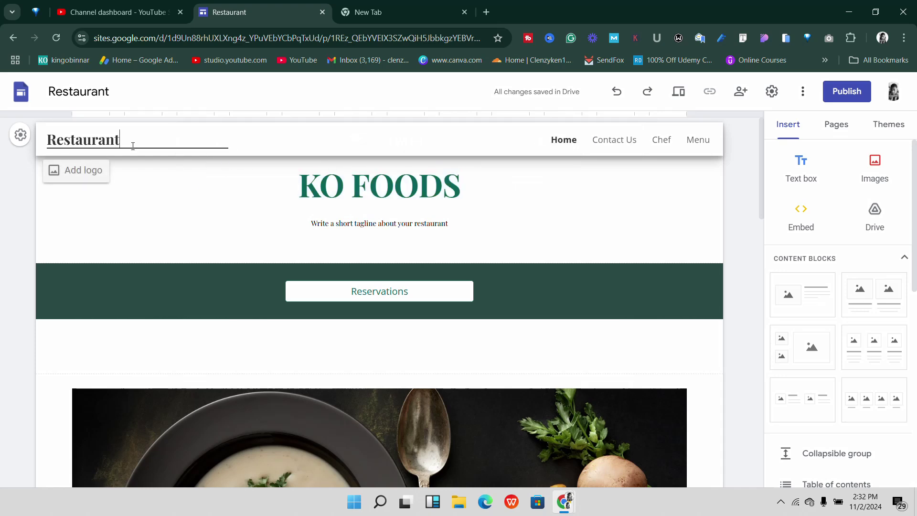
double_click(130, 146)
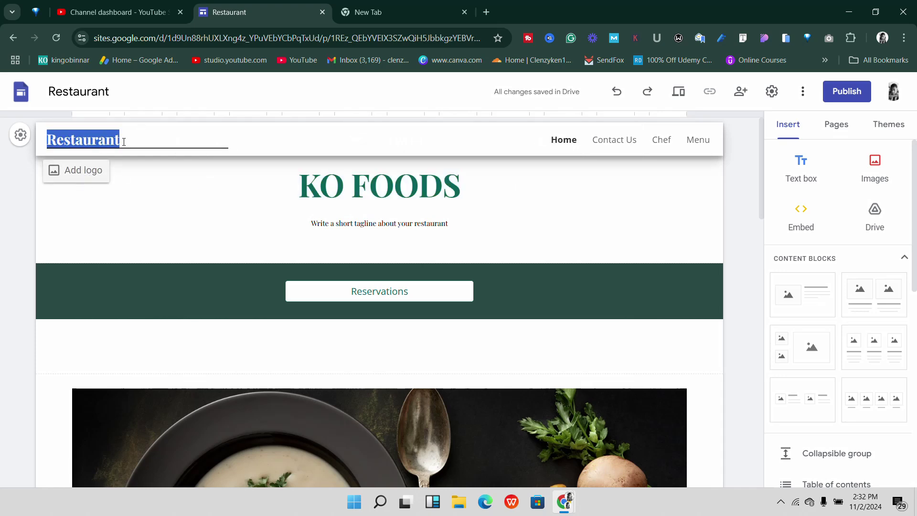
text(KO)
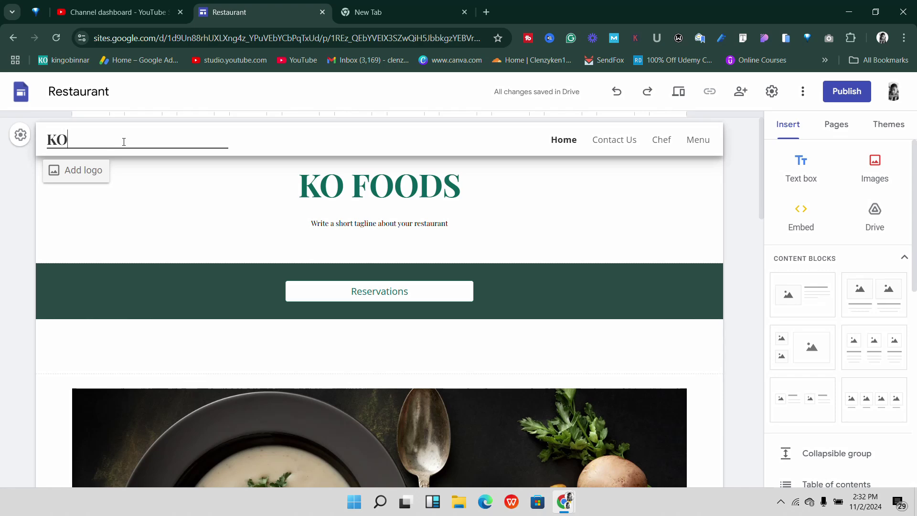
text(FOODS)
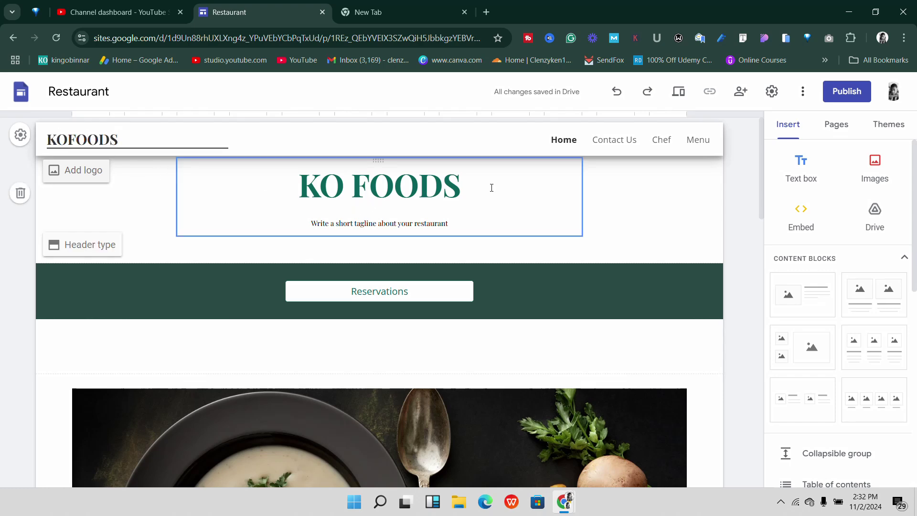
click(395, 221)
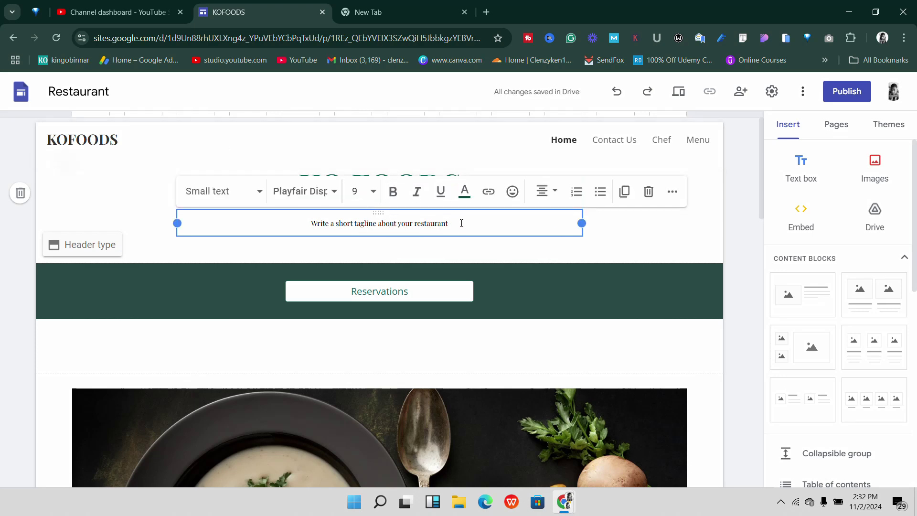
triple_click(449, 224)
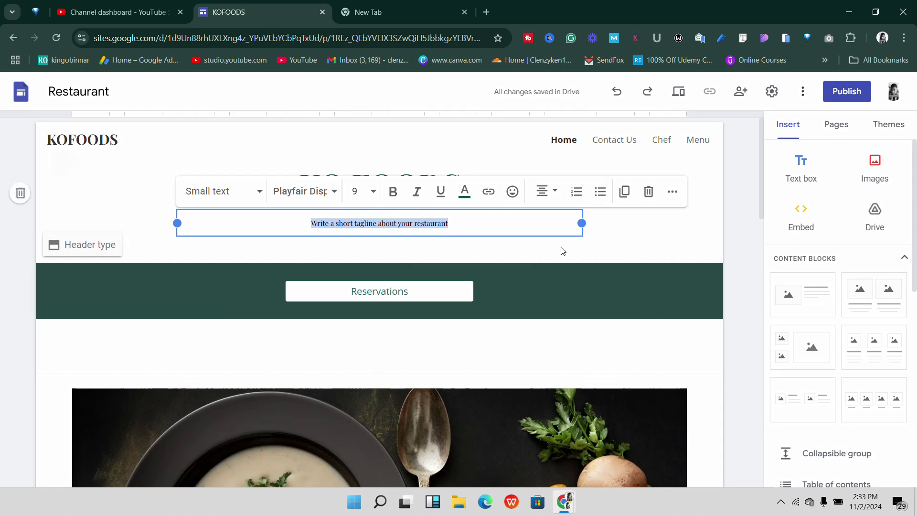
click(584, 249)
scroll(478, 204, down, 3)
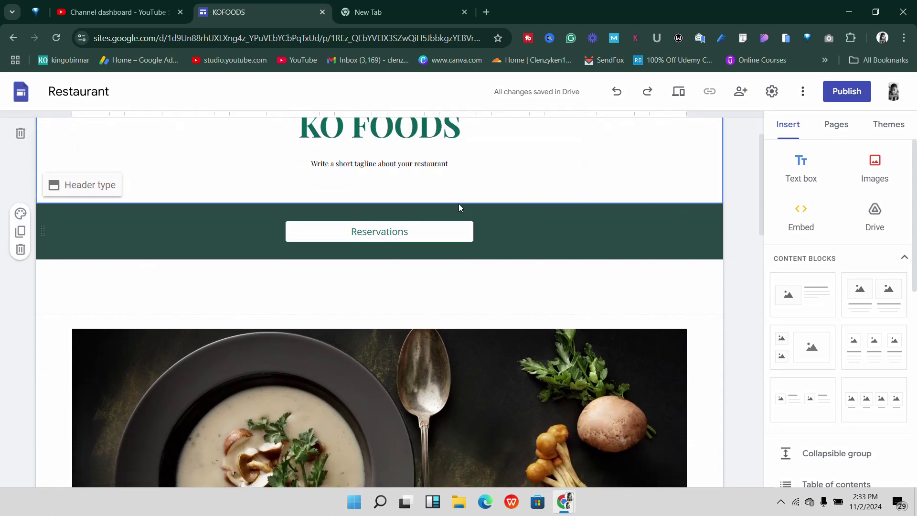
scroll(395, 196, up, 2)
scroll(381, 185, up, 1)
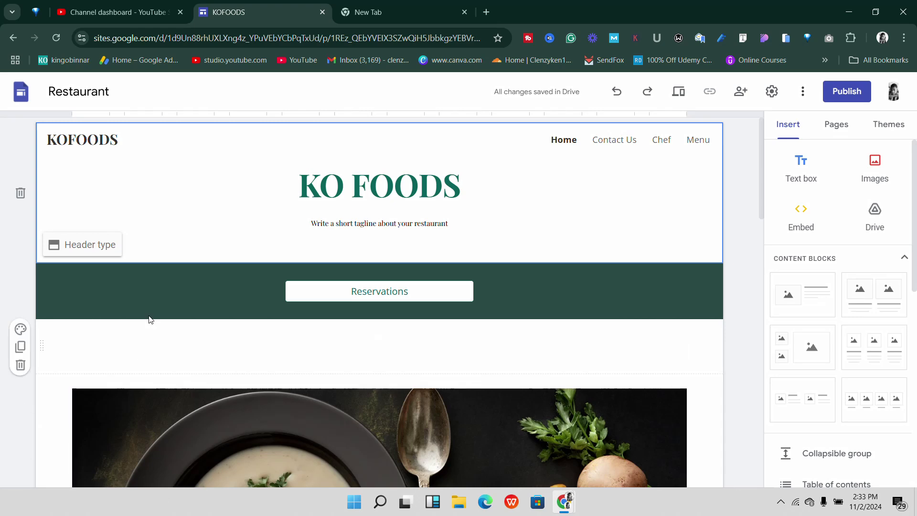
- Review the Reservations section's color styles and image background options, and the text color palette for the "KO FOODS" title
click(161, 285)
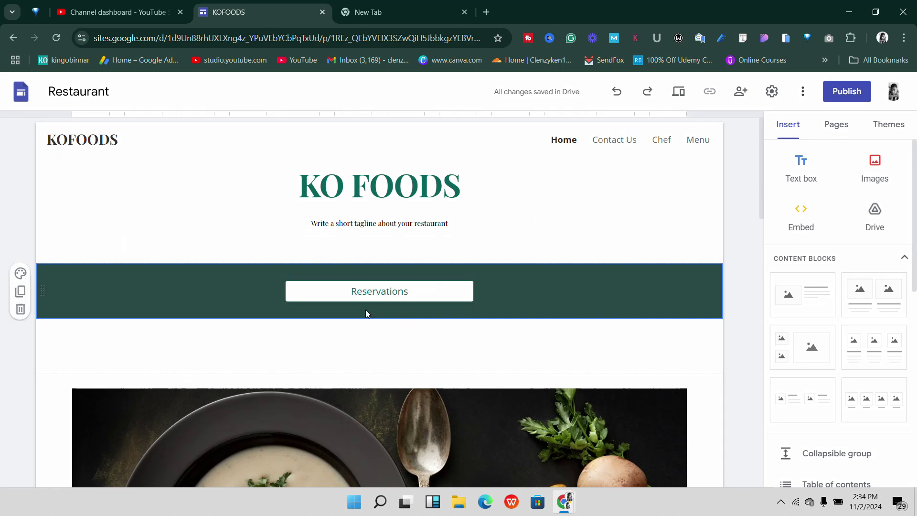
scroll(473, 402, down, 5)
scroll(473, 403, up, 5)
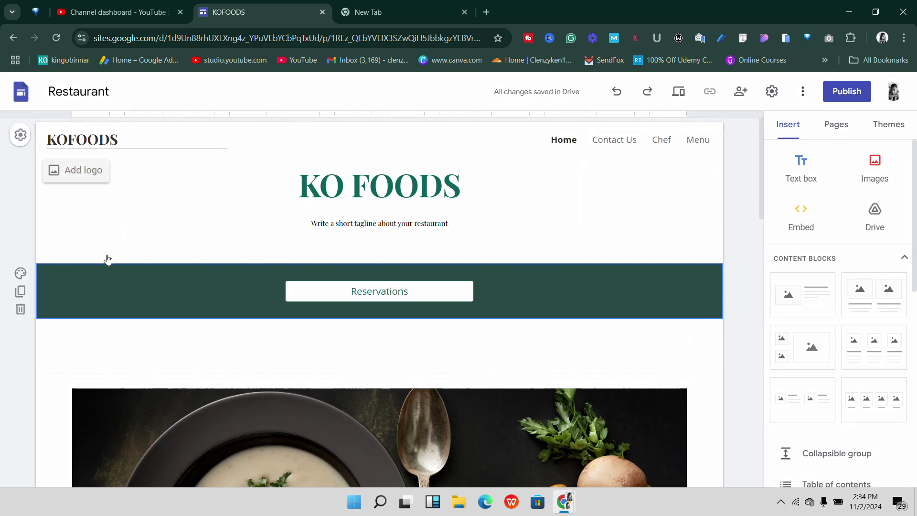
click(18, 279)
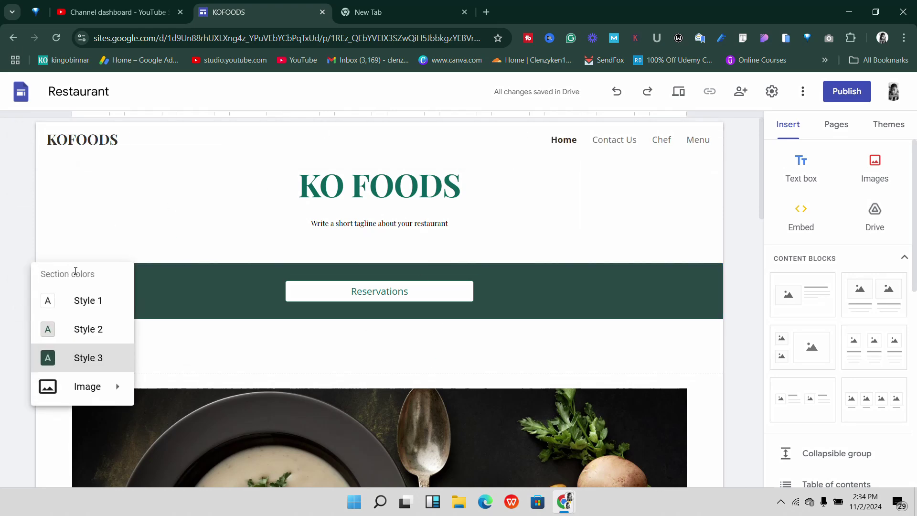
click(144, 280)
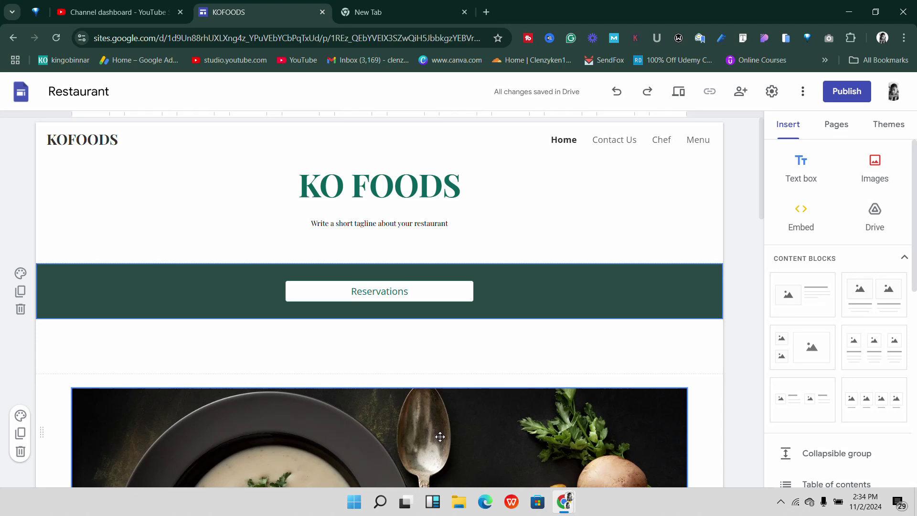
click(398, 186)
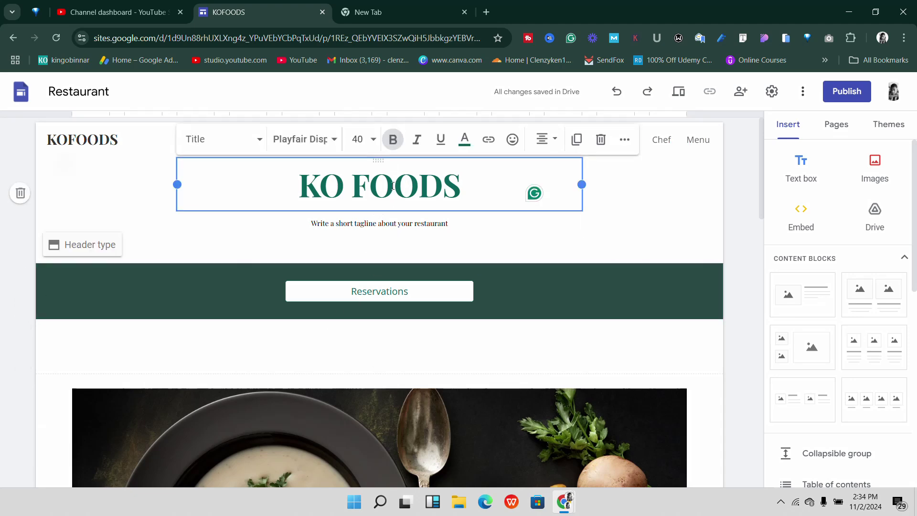
click(465, 139)
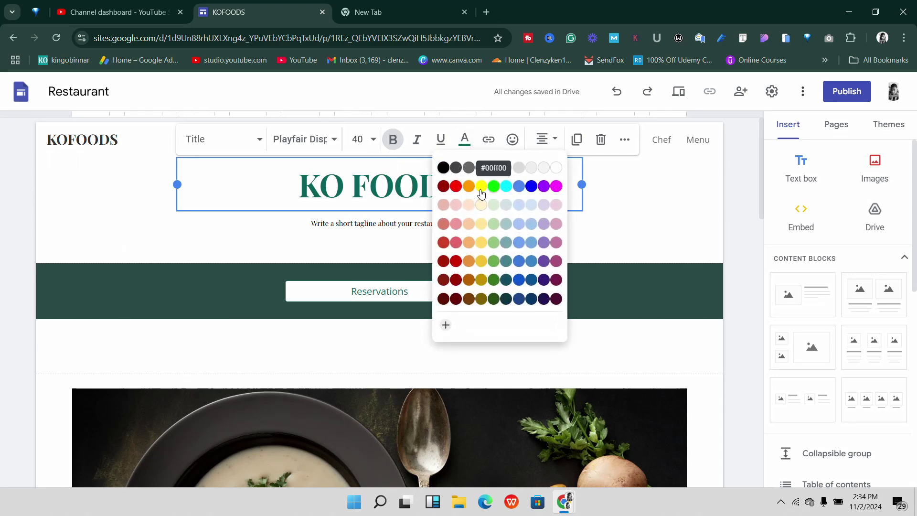
click(186, 216)
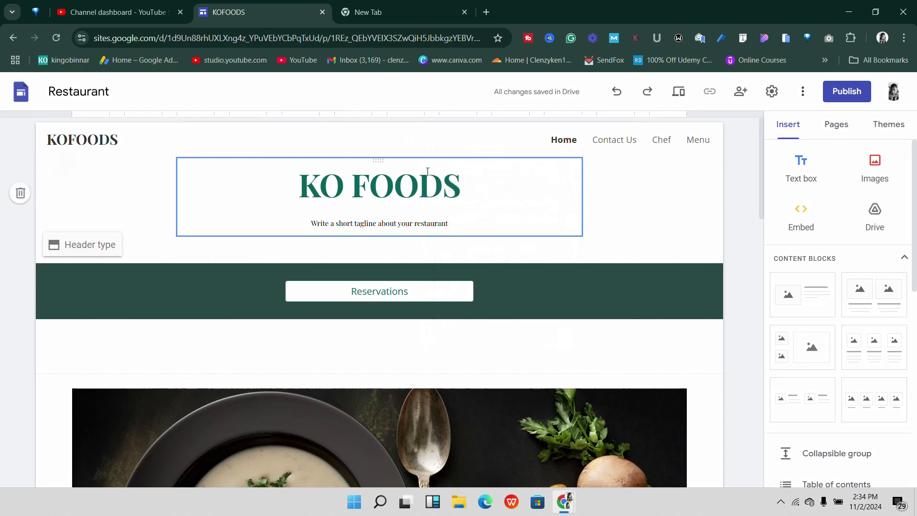
click(88, 287)
click(21, 276)
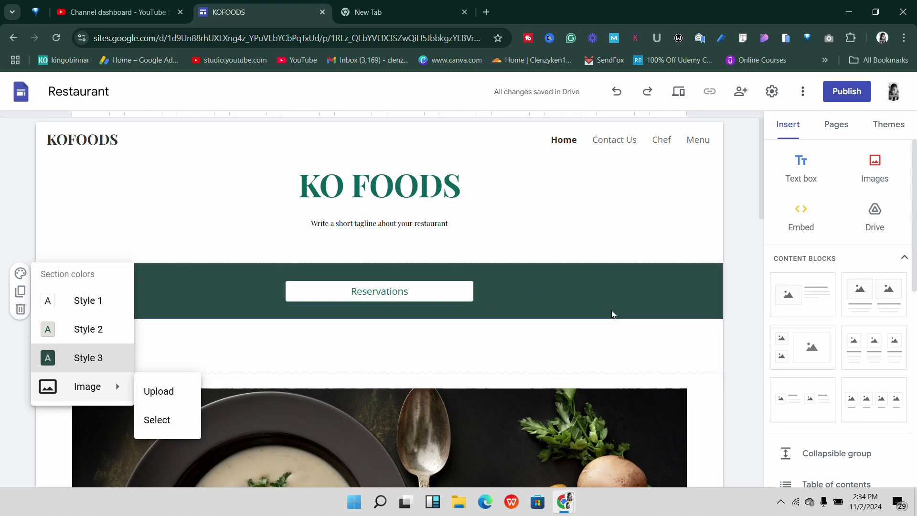
click(618, 293)
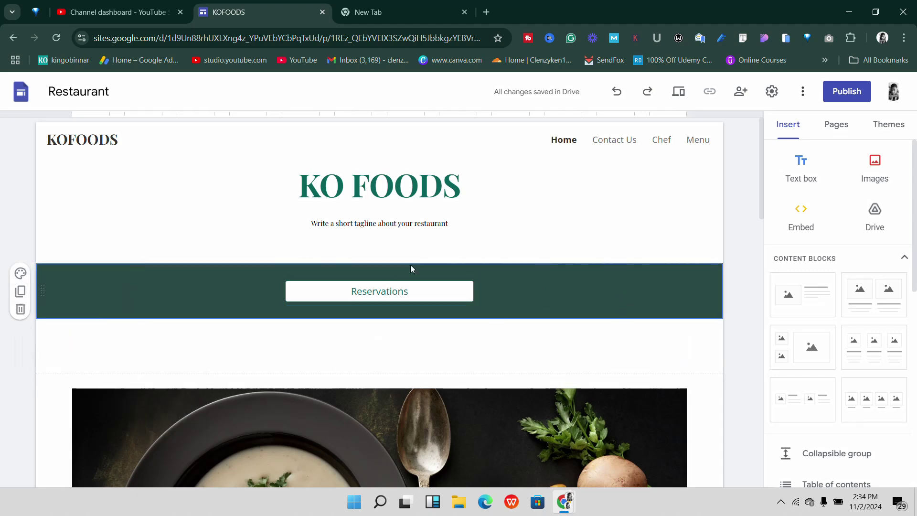
- Examine the Home page sections from the Reservations banner through the establishment description to Press coverage
scroll(432, 280, down, 5)
scroll(429, 267, down, 3)
scroll(422, 294, up, 8)
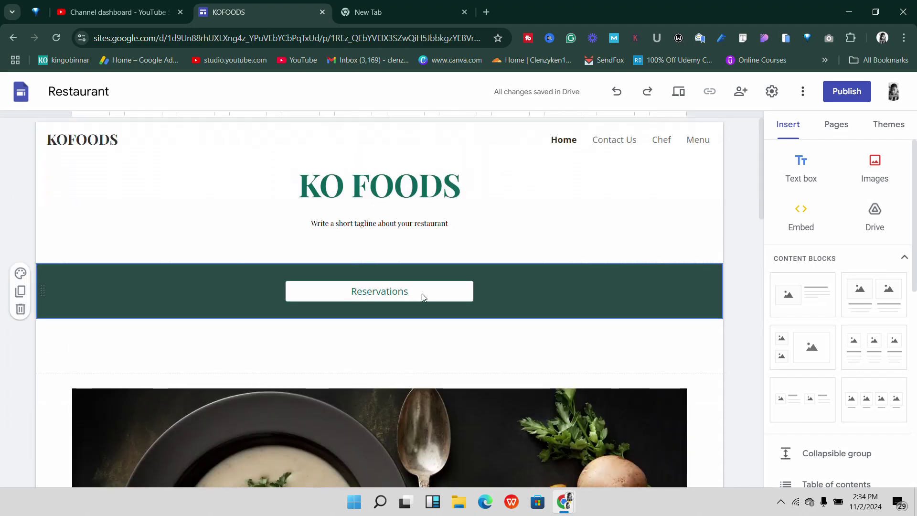
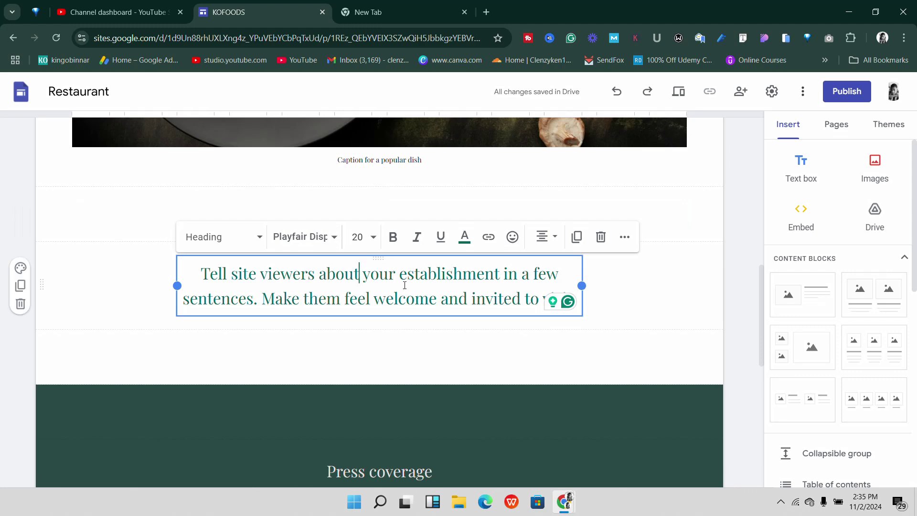
scroll(568, 279, down, 1)
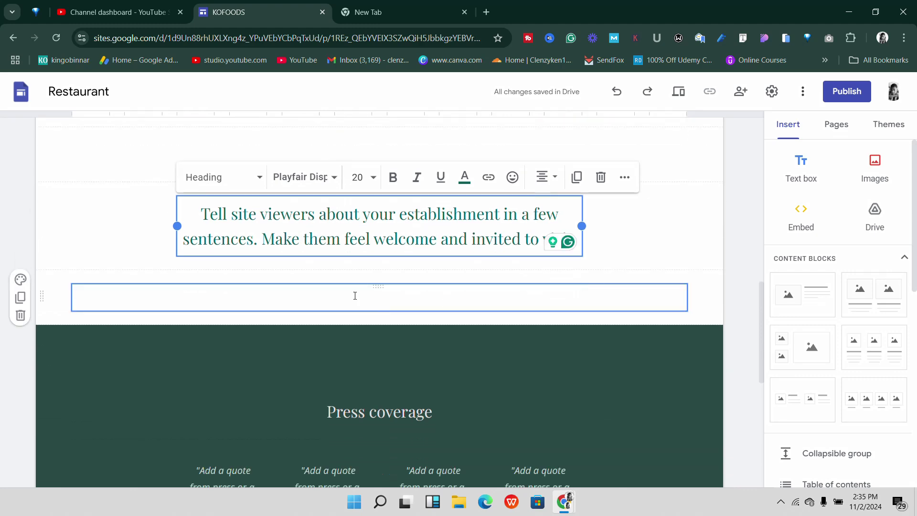
scroll(354, 253, down, 2)
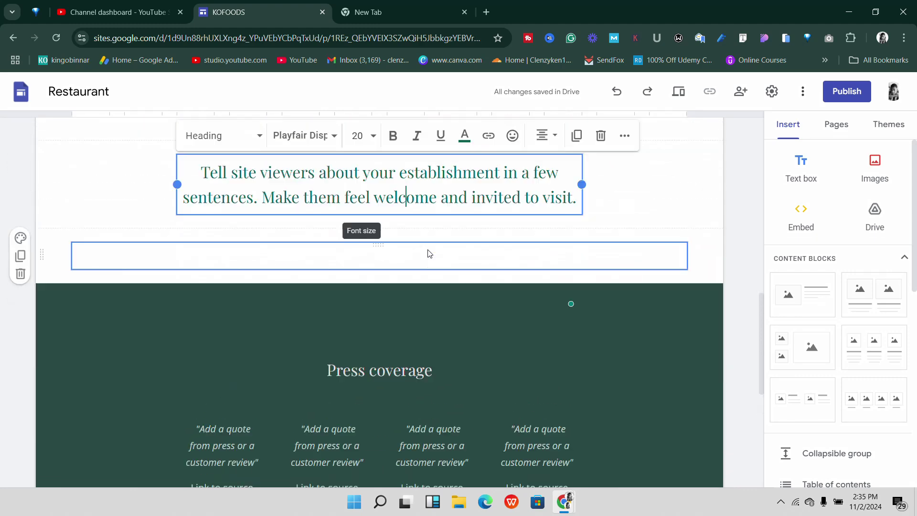
scroll(428, 252, down, 3)
scroll(450, 260, down, 2)
scroll(417, 192, up, 4)
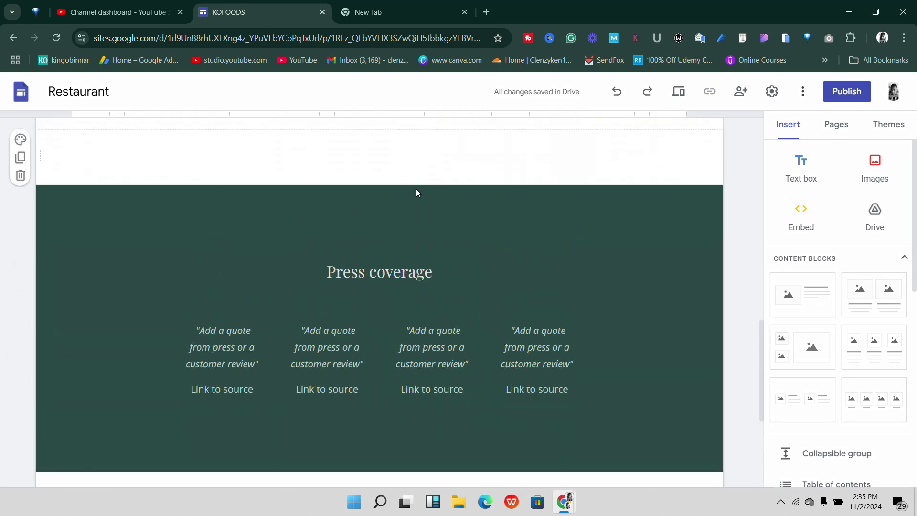
scroll(410, 196, down, 1)
click(433, 206)
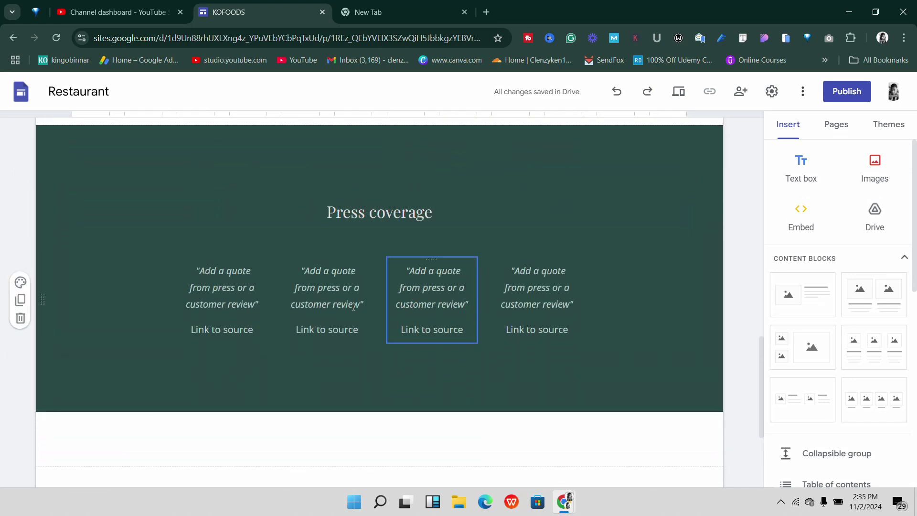
- Delete the fourth quote block under Press coverage, then undo the deletion
click(572, 292)
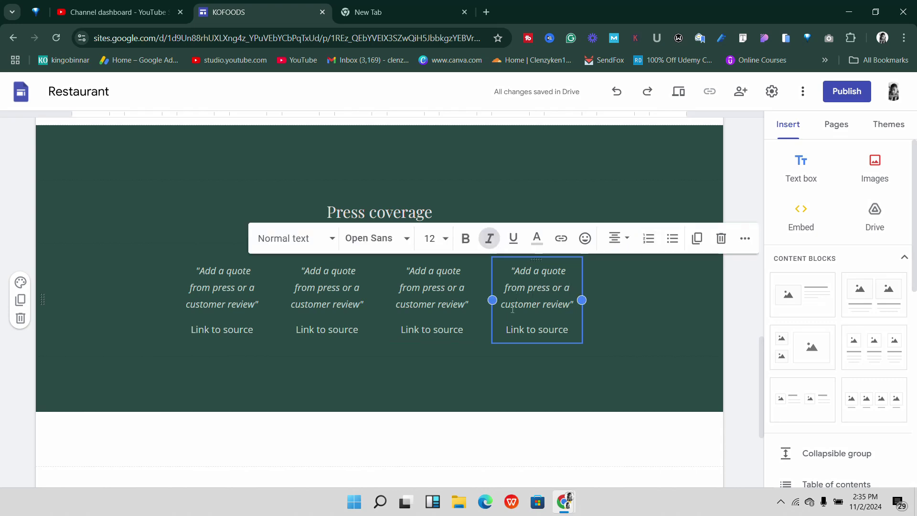
right_click(512, 310)
click(522, 315)
click(721, 238)
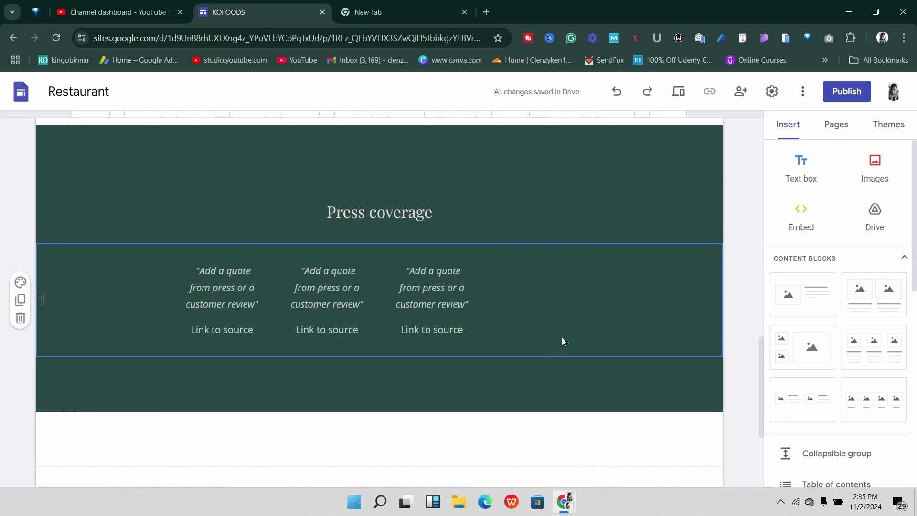
key(ctrl+z)
click(616, 314)
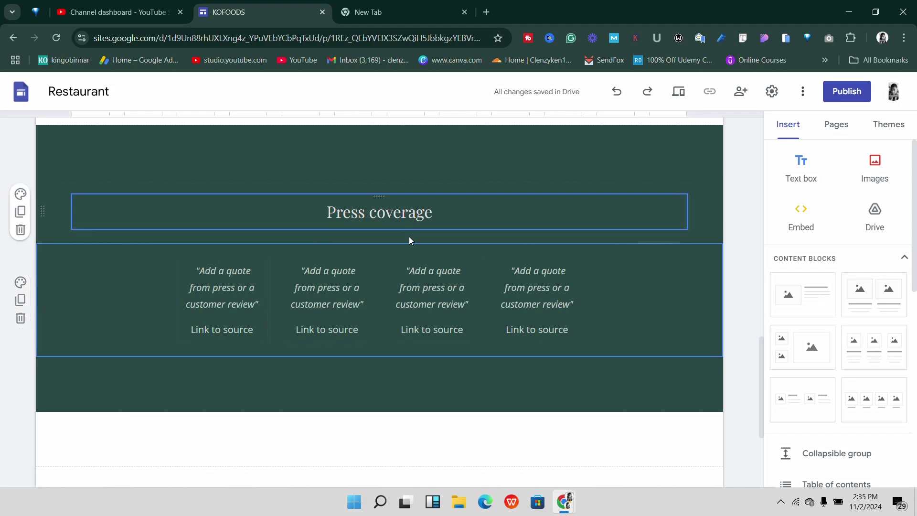
- Examine the rest of the Home page down to the footer contact placeholders and back up to the dish photo
scroll(494, 359, up, 4)
scroll(494, 360, down, 8)
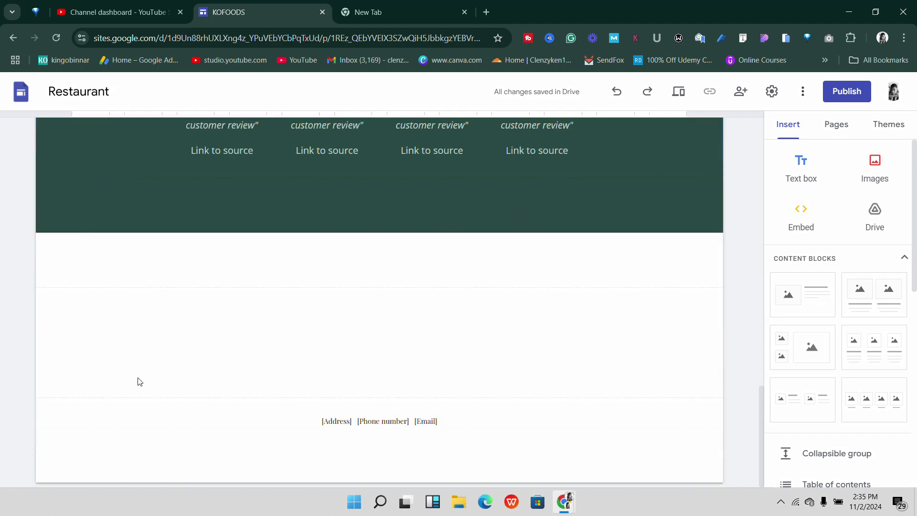
double_click(302, 354)
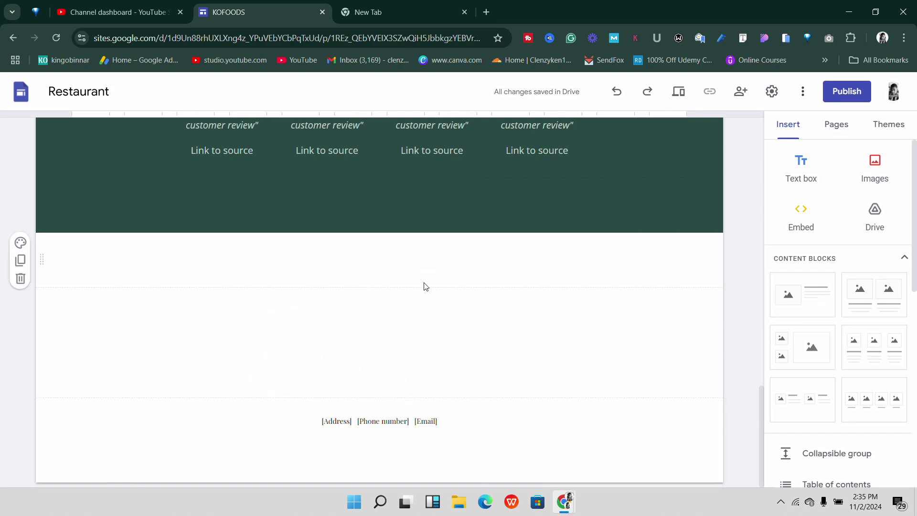
scroll(443, 317, up, 3)
scroll(416, 368, down, 3)
scroll(414, 387, up, 15)
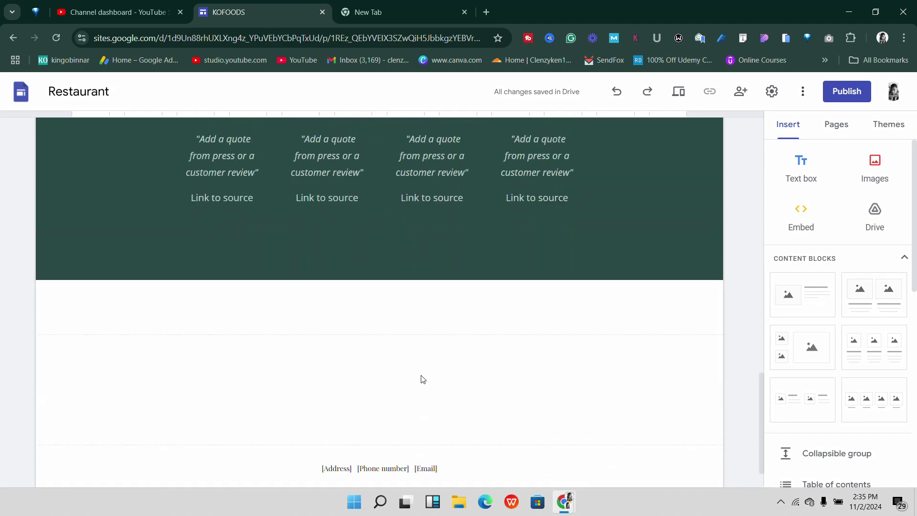
scroll(397, 372, up, 5)
scroll(389, 370, down, 5)
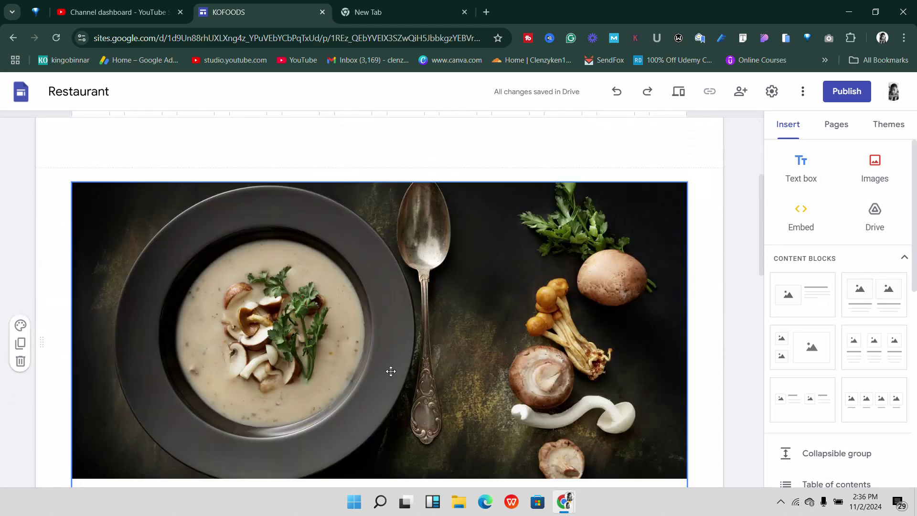
- Duplicate the Reservations section and move the copy directly below the dish photo's caption
scroll(368, 342, up, 5)
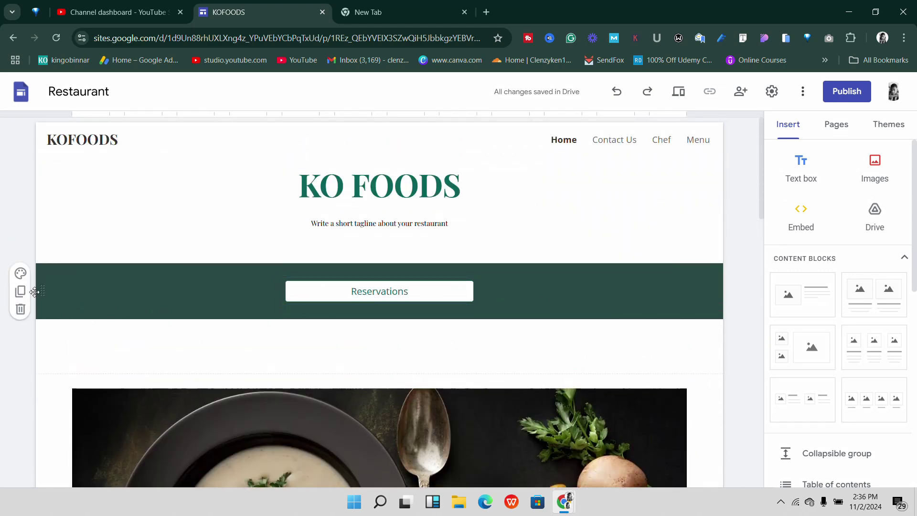
click(20, 291)
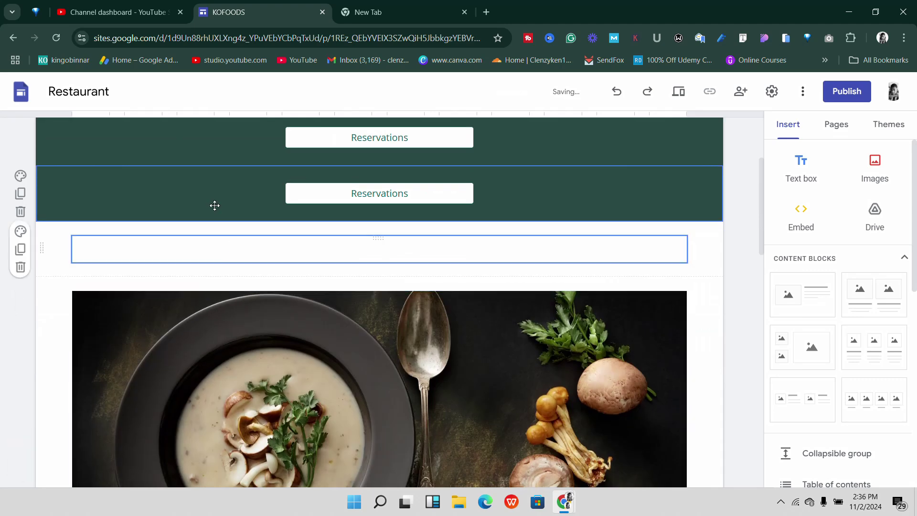
drag(42, 196, 41, 294)
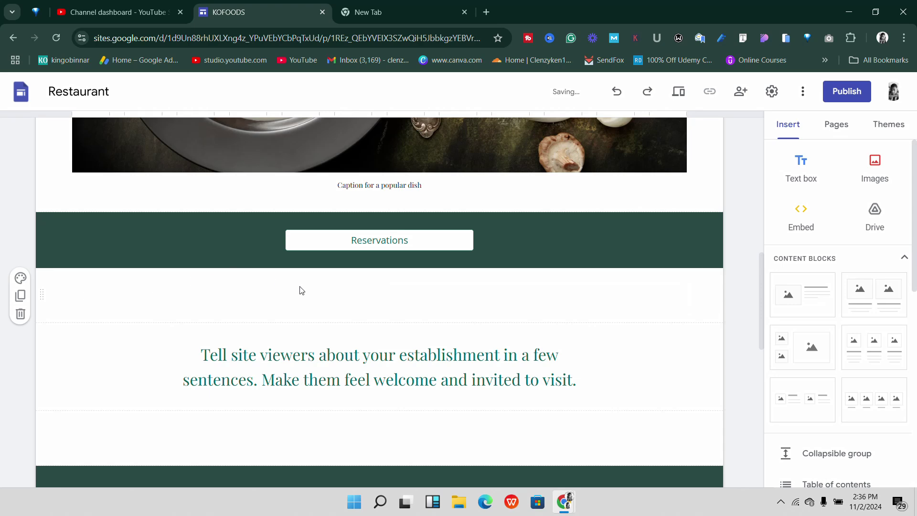
- Duplicate the Reservations section, placing the copy below the establishment description, then delete that copy
click(301, 246)
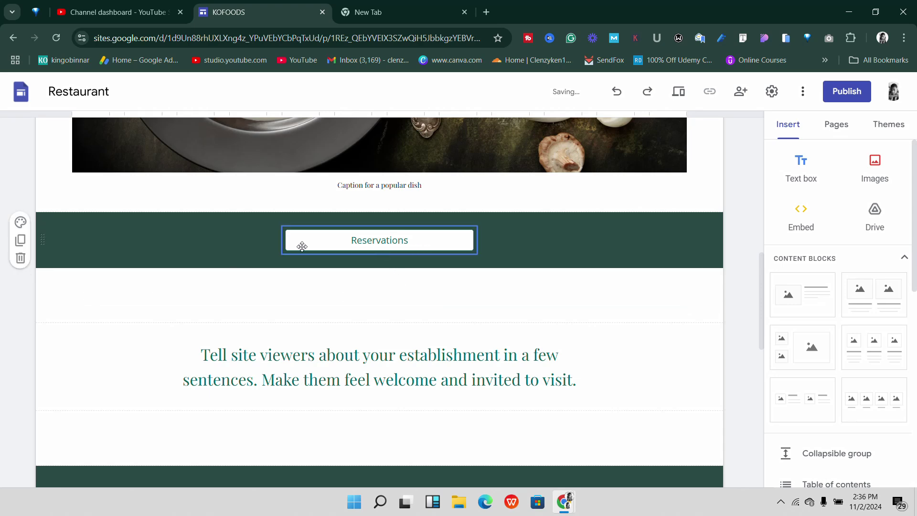
click(20, 240)
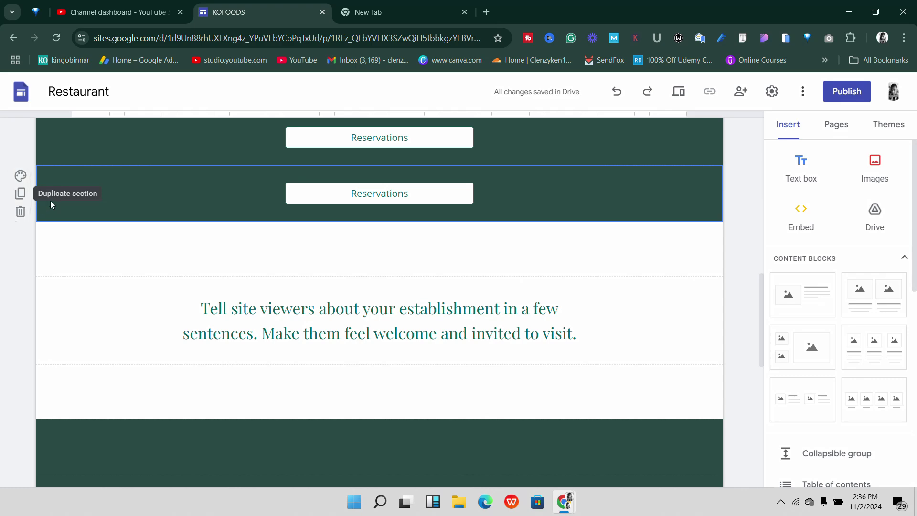
drag(43, 204, 30, 348)
scroll(22, 319, down, 10)
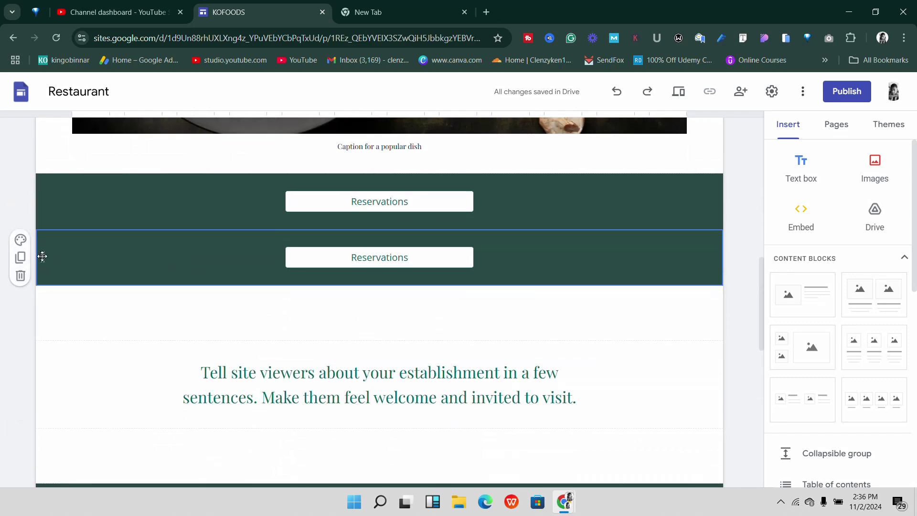
drag(42, 256, 60, 217)
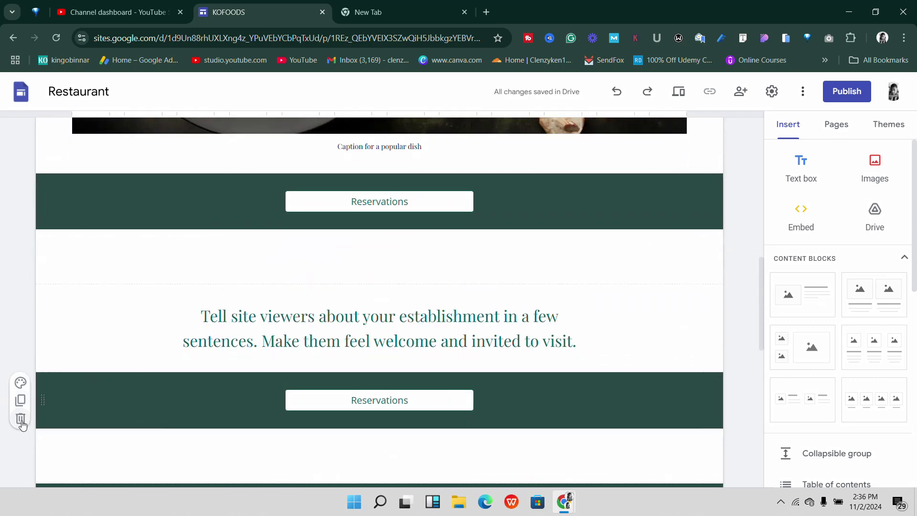
click(20, 419)
- Open the footer's address, phone number and email placeholder text for editing, then leave the footer without editing it
scroll(373, 394, down, 6)
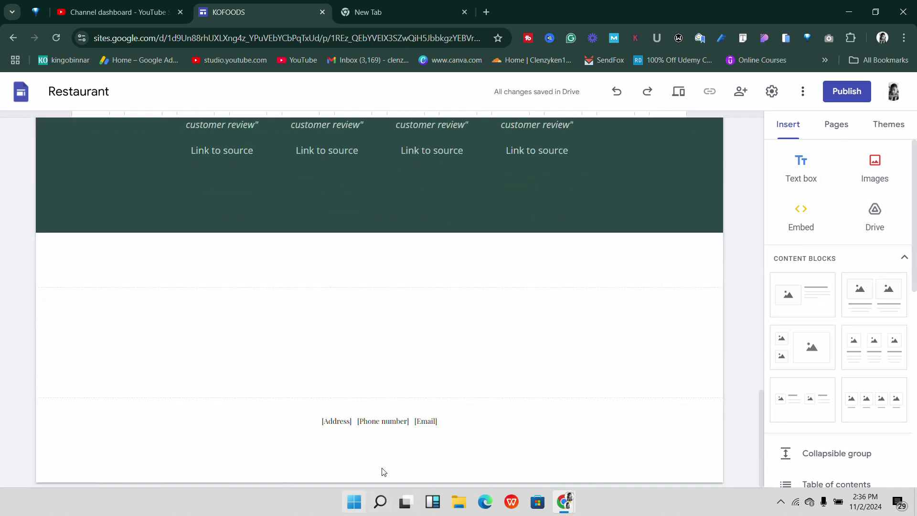
click(372, 439)
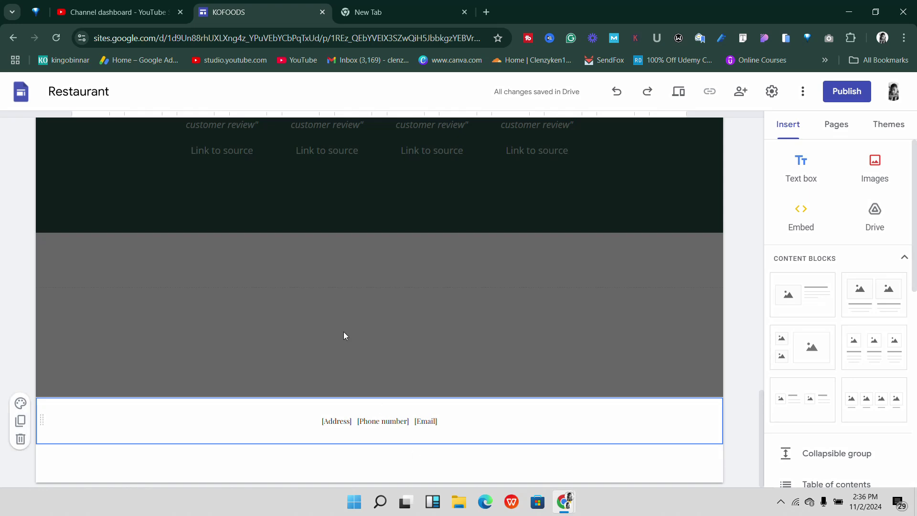
click(355, 354)
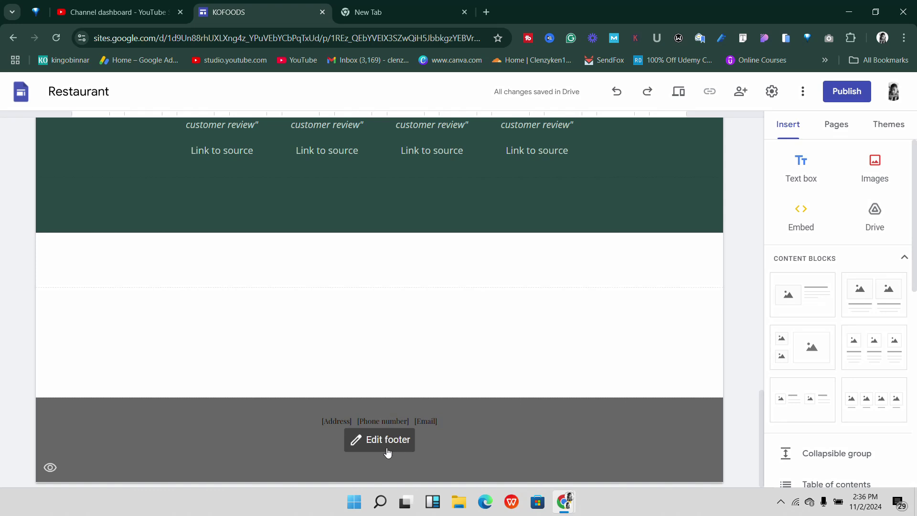
click(388, 447)
click(394, 416)
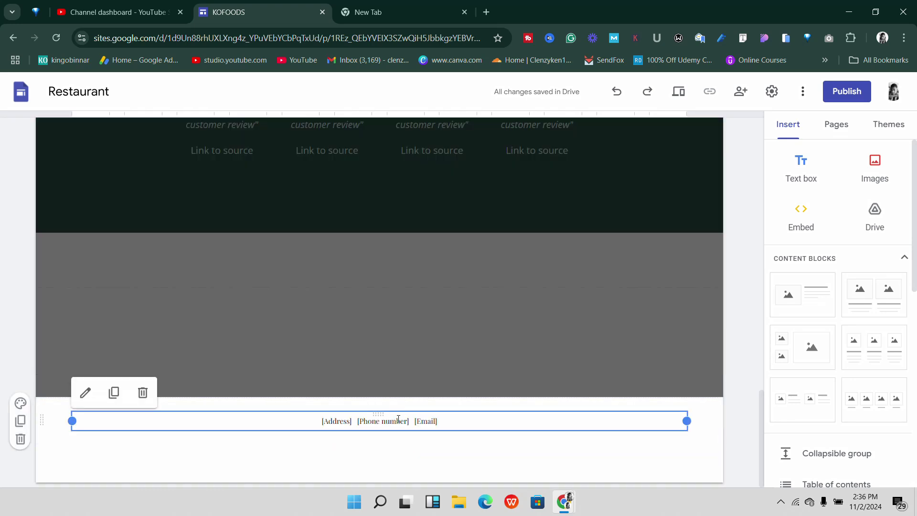
click(421, 423)
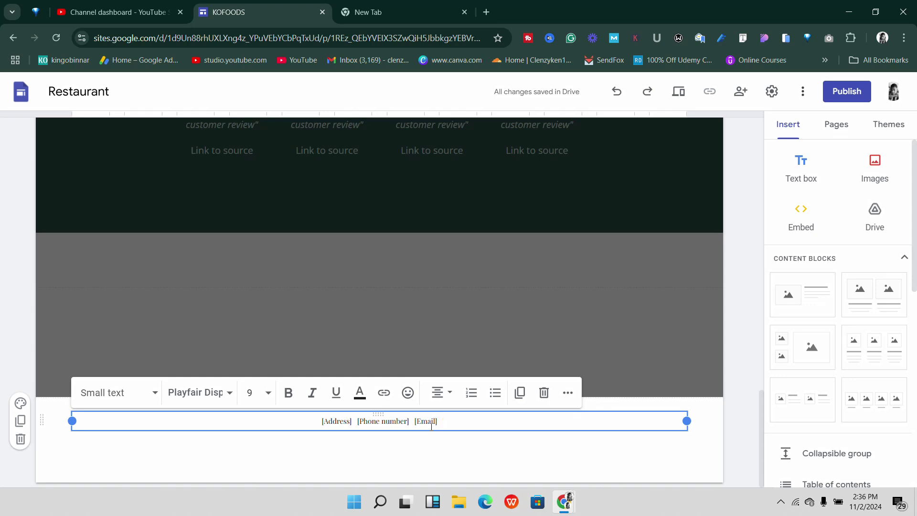
click(440, 295)
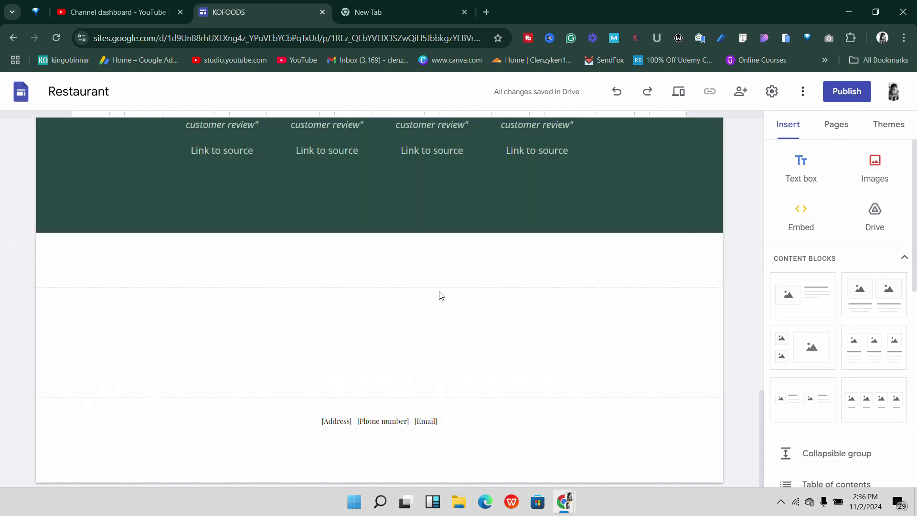
- Examine the whole Home page between the footer and the KO FOODS header
scroll(416, 353, up, 2)
scroll(410, 378, down, 2)
scroll(314, 373, up, 2)
scroll(470, 430, up, 10)
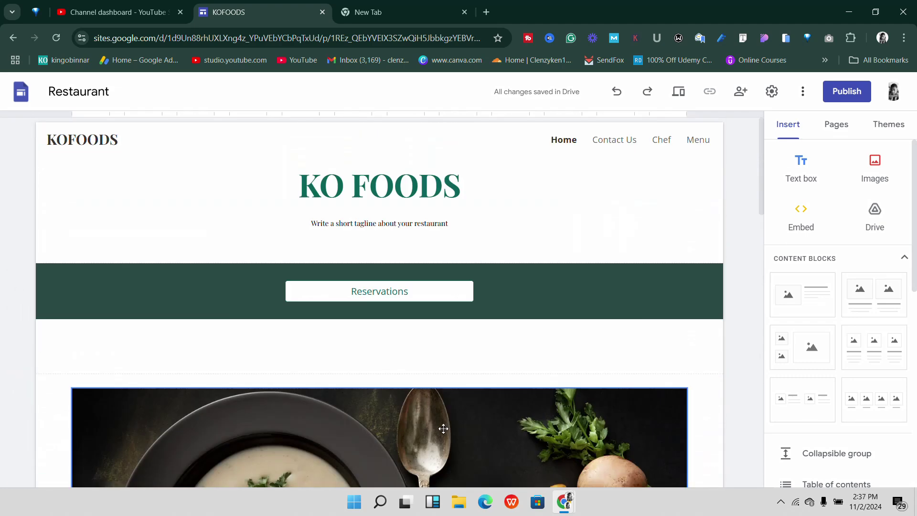
scroll(440, 430, down, 3)
scroll(440, 430, down, 8)
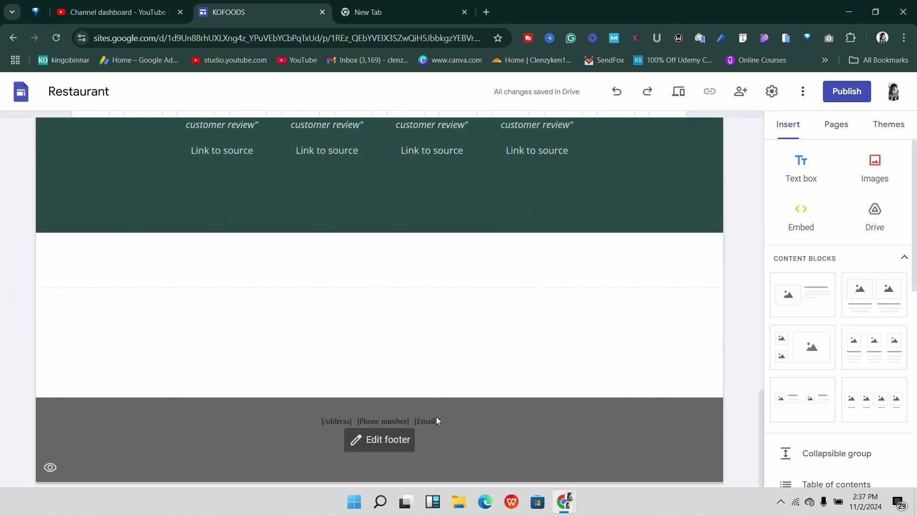
scroll(434, 430, up, 10)
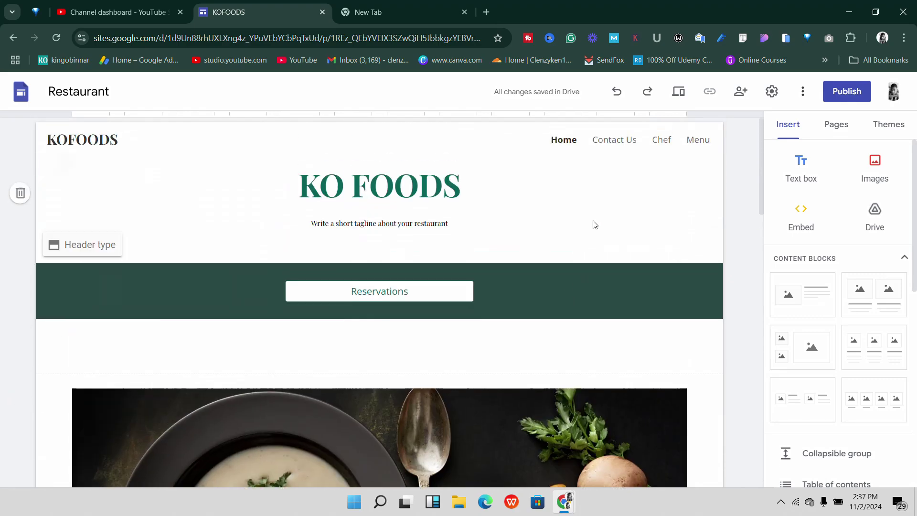
- Open the Contact Us page and examine its Location map placeholder and Reservations section
click(597, 144)
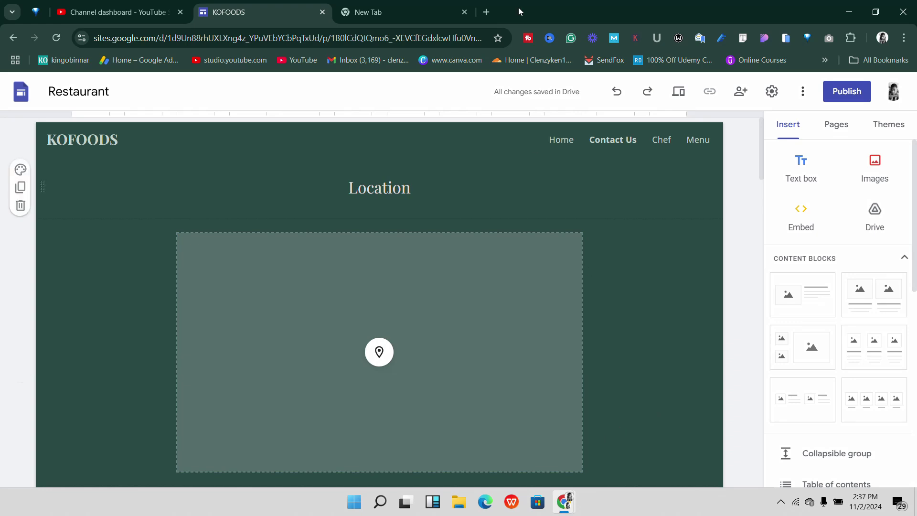
scroll(435, 187, down, 2)
scroll(434, 187, down, 2)
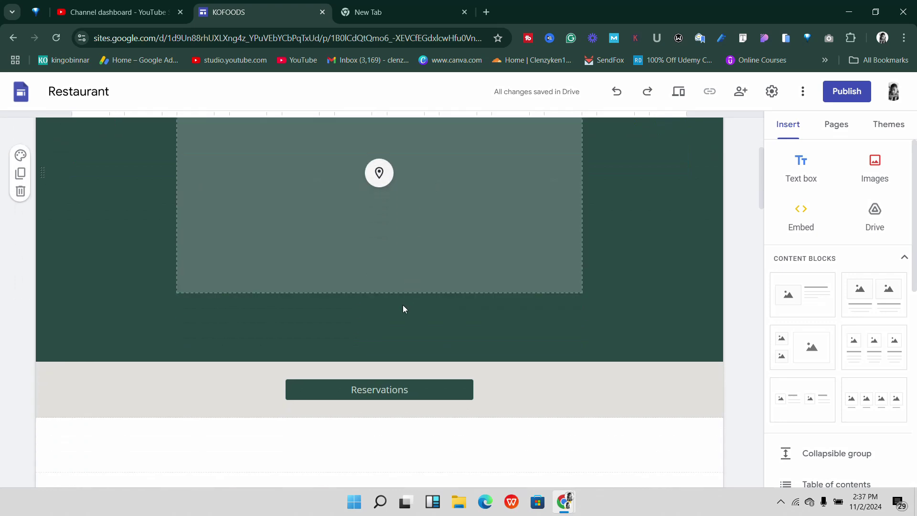
scroll(402, 304, up, 4)
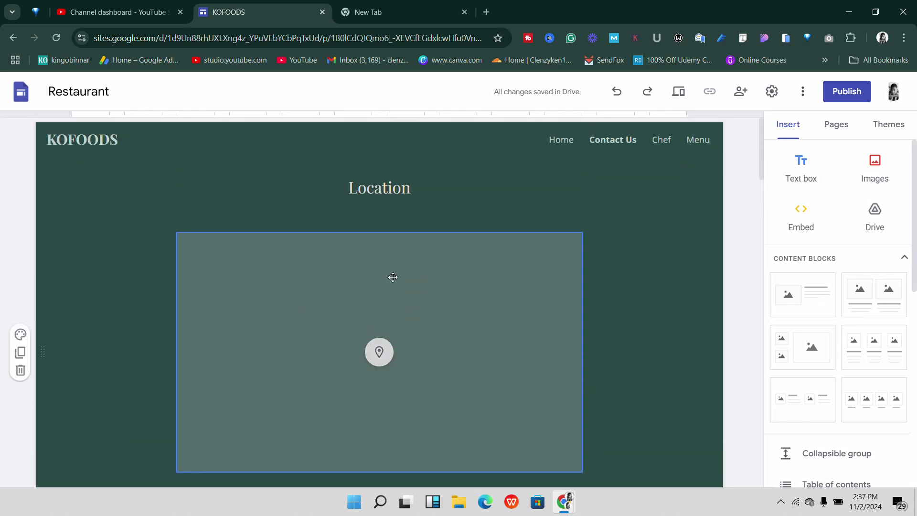
scroll(393, 277, down, 6)
scroll(404, 319, up, 4)
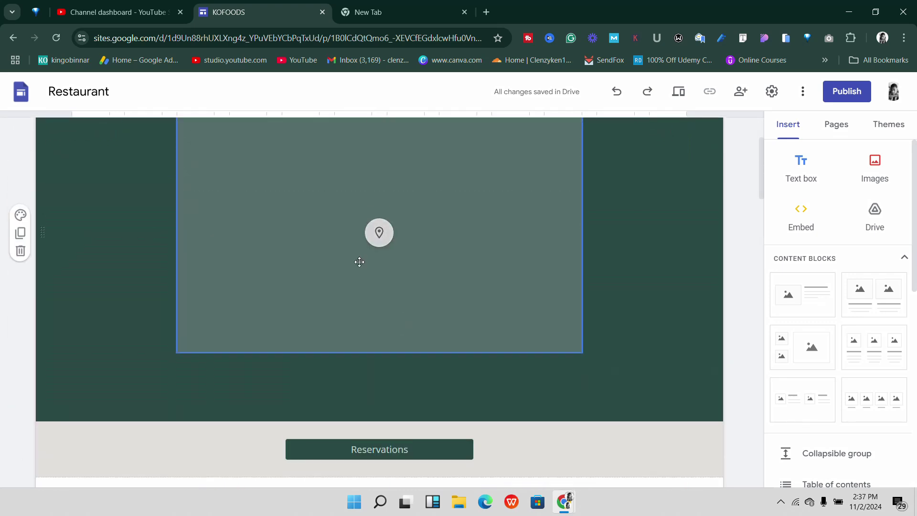
scroll(376, 279, up, 2)
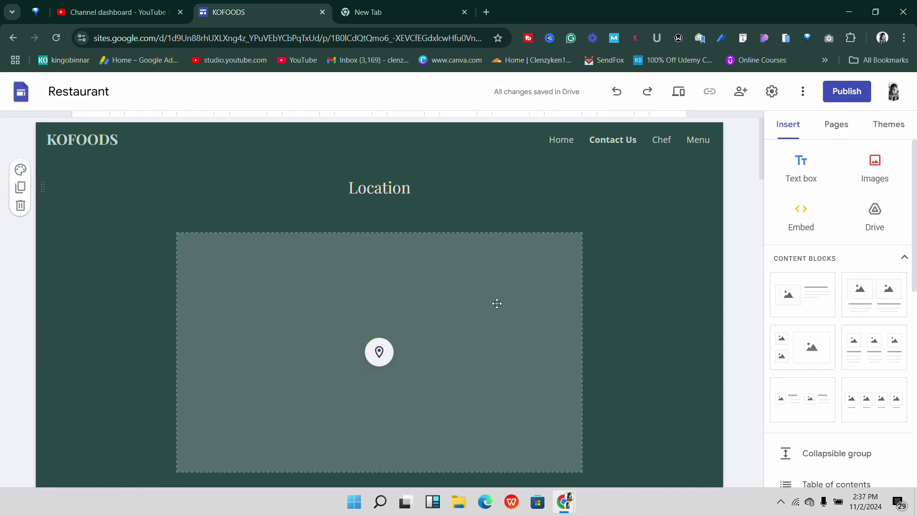
- Open the map selection dialog from the Location placeholder, then close it without selecting a map
right_click(388, 355)
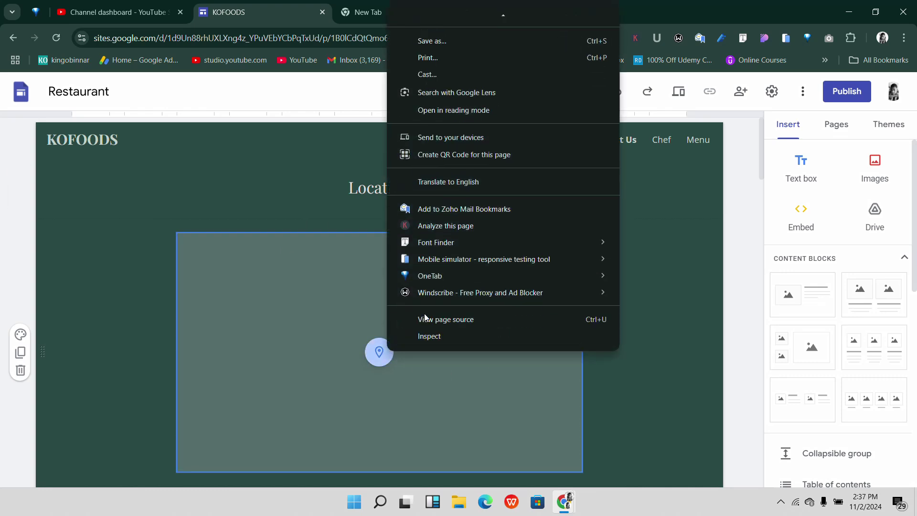
right_click(433, 355)
click(441, 372)
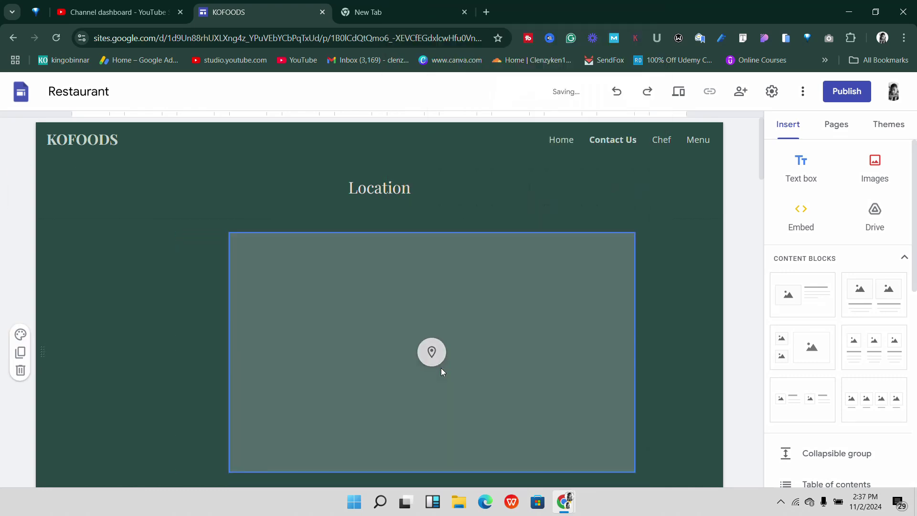
click(436, 357)
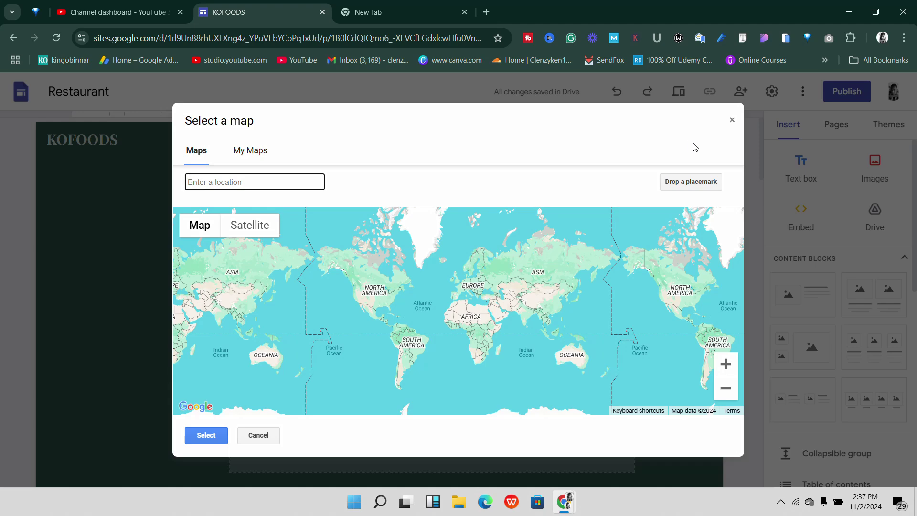
click(732, 121)
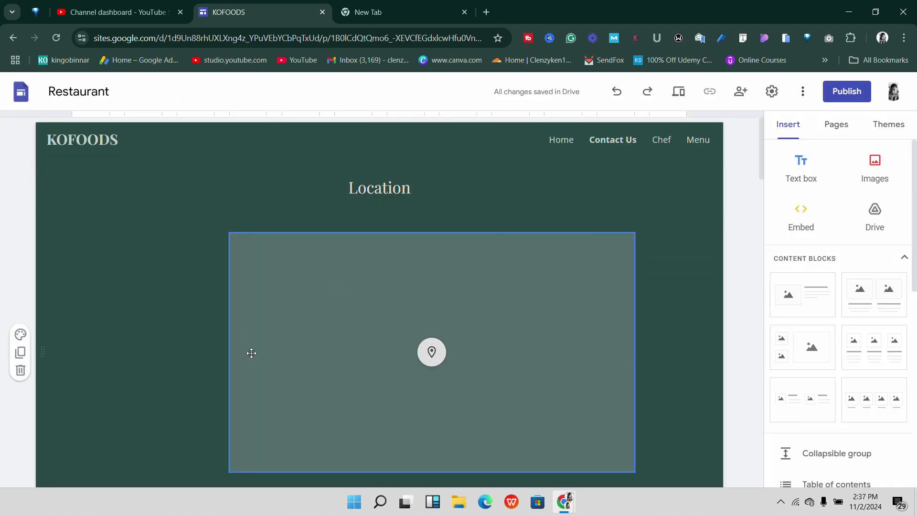
- Move the map placeholder to the left edge of the area under the Location heading, then delete it
drag(322, 324, 355, 336)
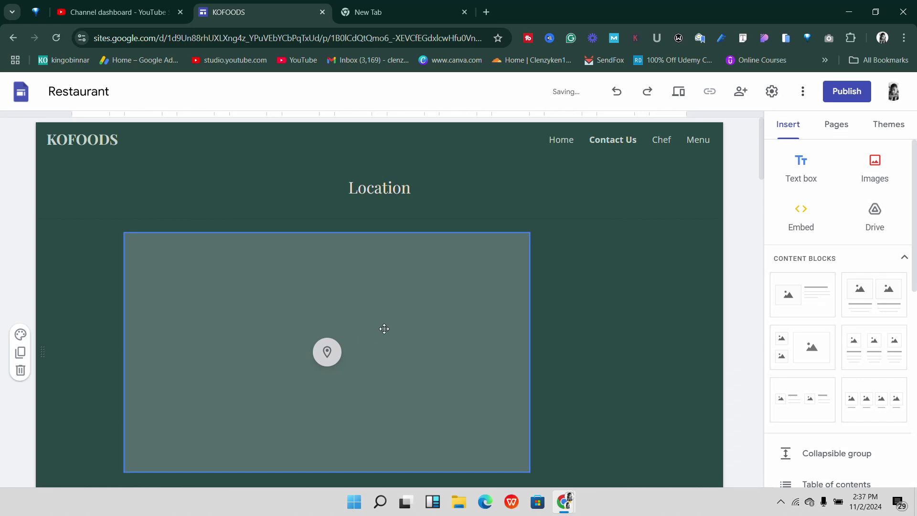
scroll(382, 328, down, 3)
scroll(266, 321, up, 2)
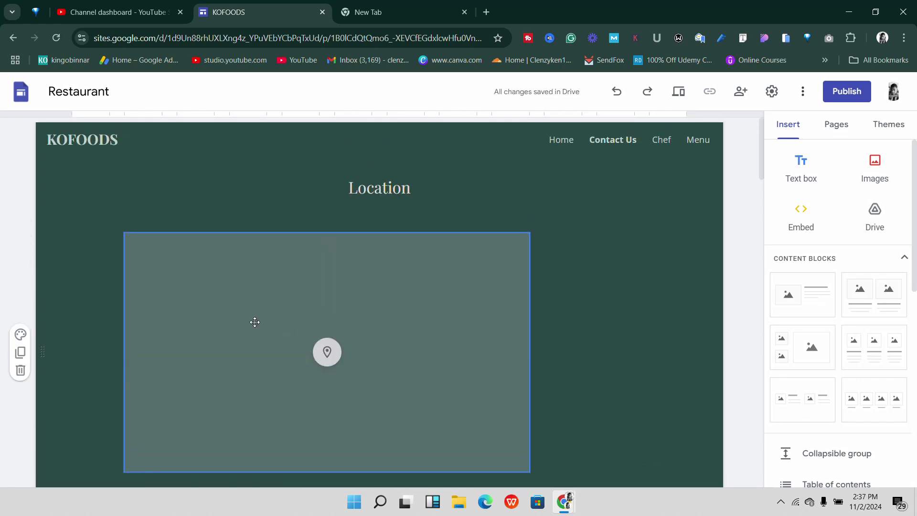
scroll(180, 305, down, 1)
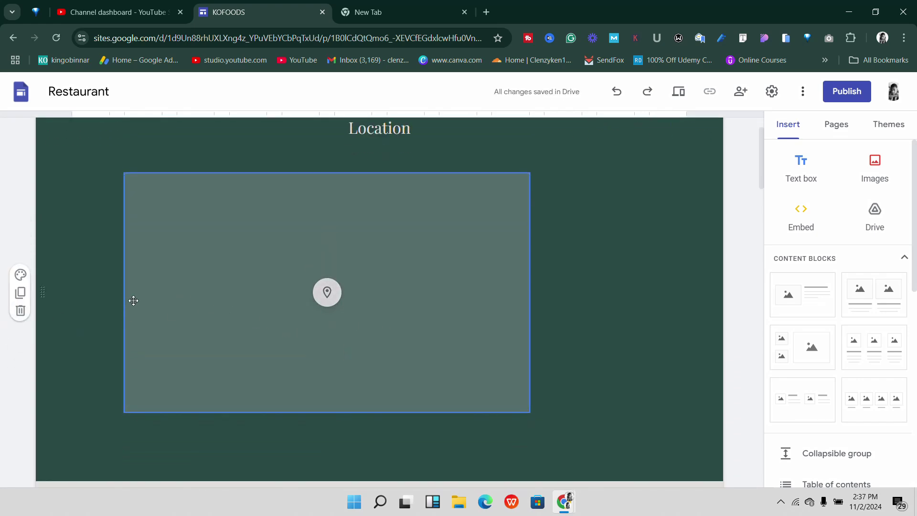
drag(133, 301, 141, 298)
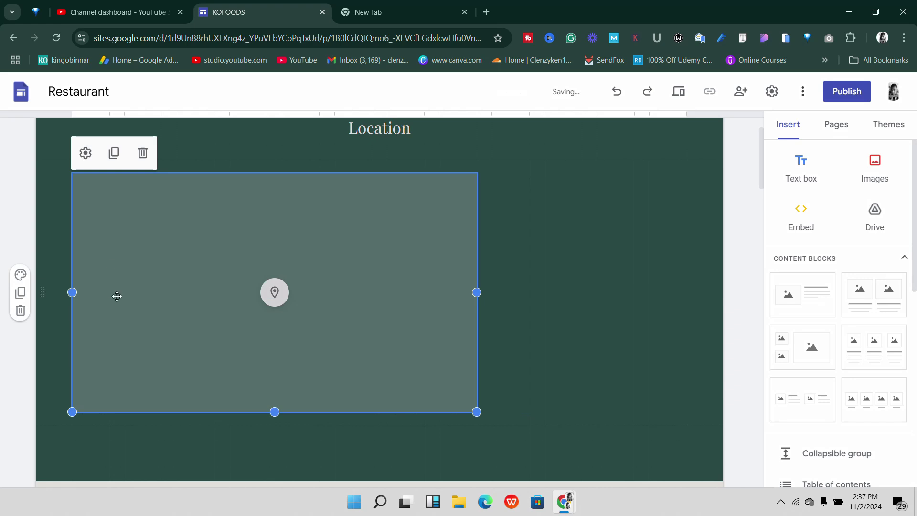
click(142, 153)
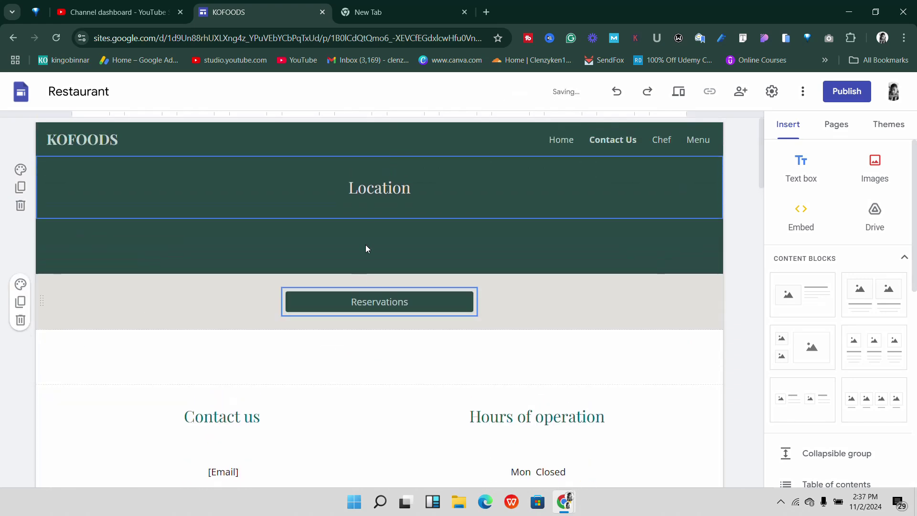
- Examine the Contact Us page's Location heading, Reservations button, contact details, hours of operation and restaurant photo
click(411, 186)
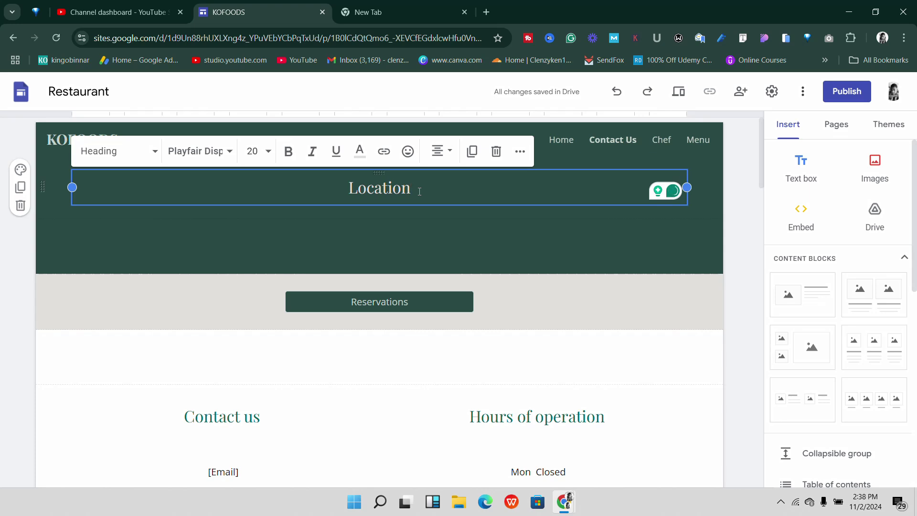
click(440, 250)
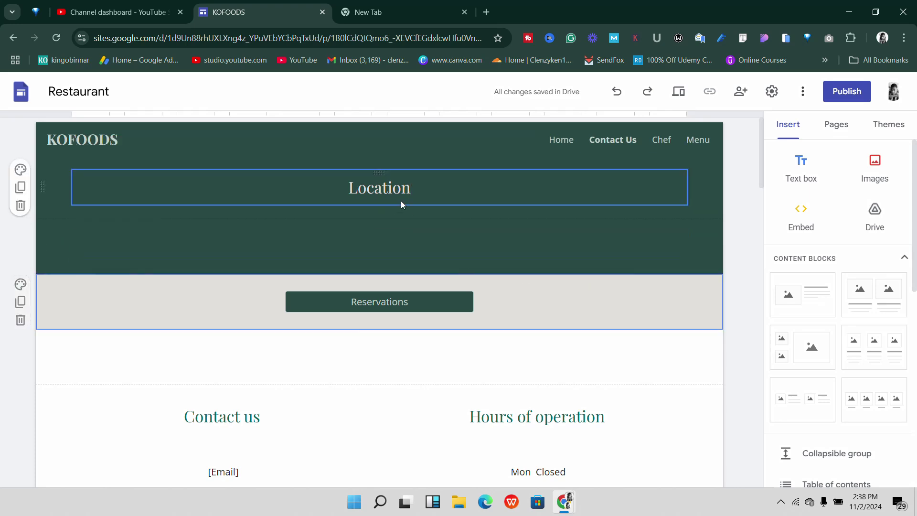
click(389, 300)
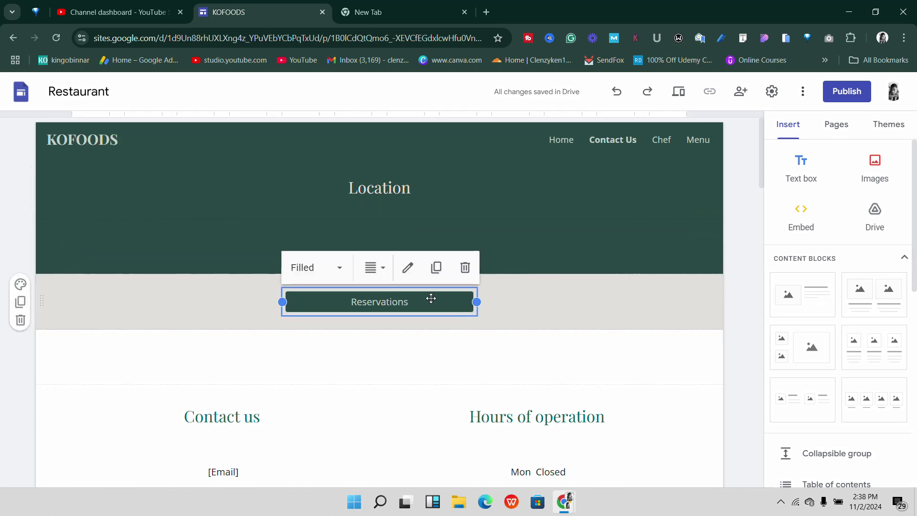
scroll(401, 344, down, 10)
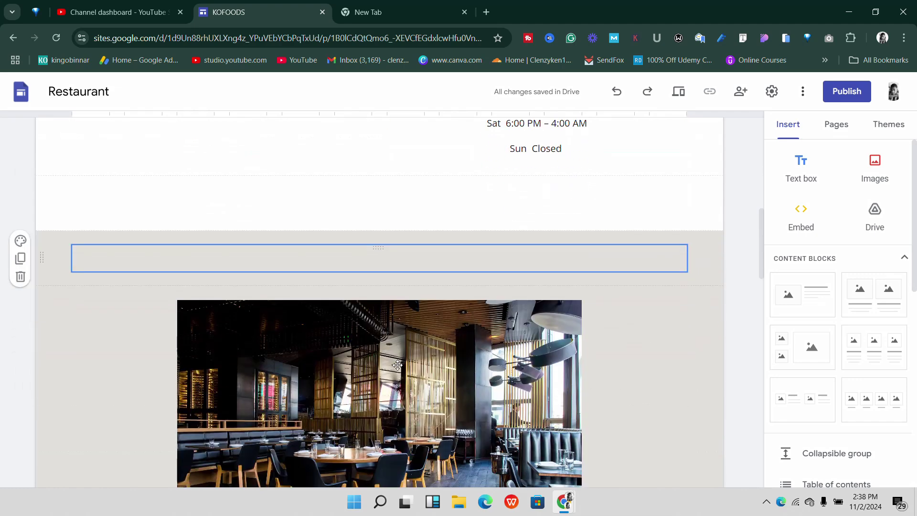
scroll(401, 373, up, 10)
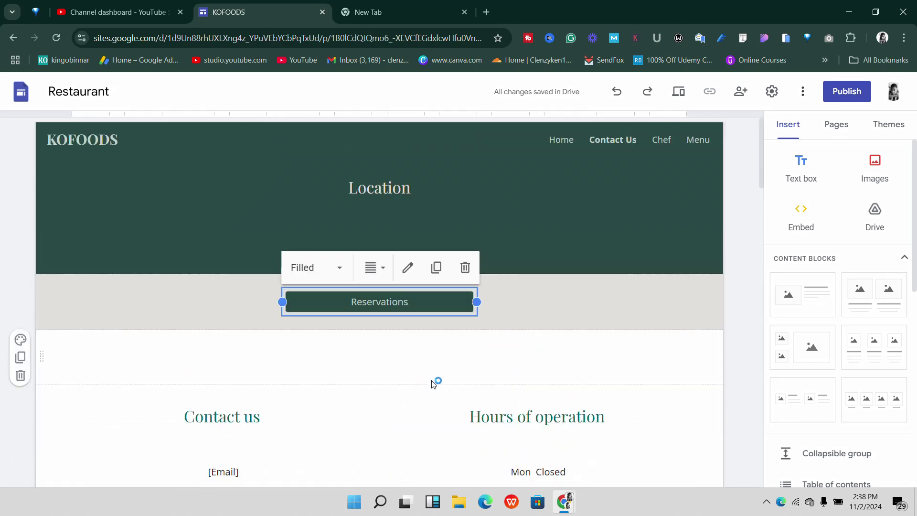
scroll(448, 380, down, 5)
scroll(452, 384, up, 2)
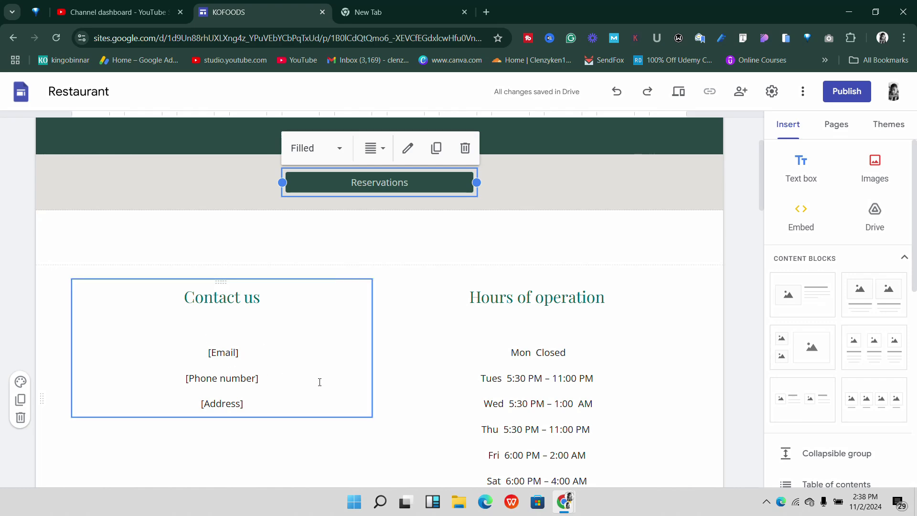
scroll(387, 416, down, 6)
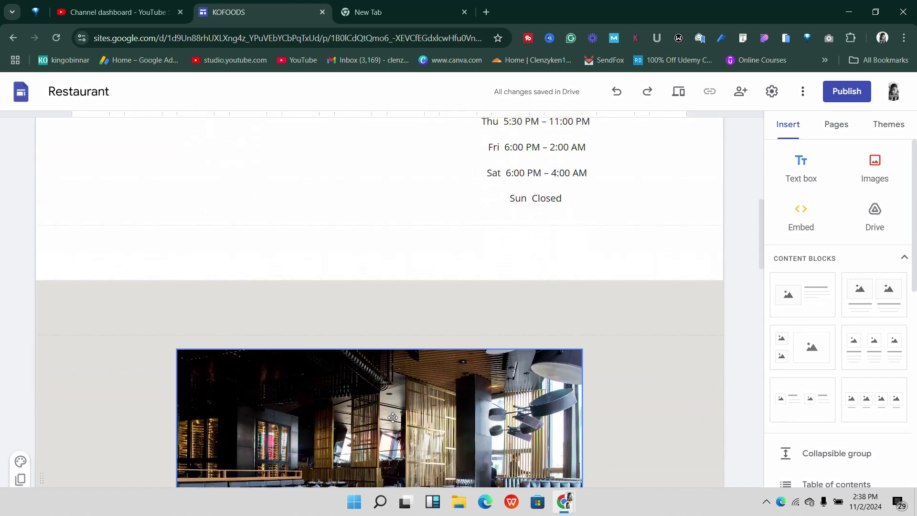
scroll(393, 417, up, 8)
scroll(406, 416, down, 4)
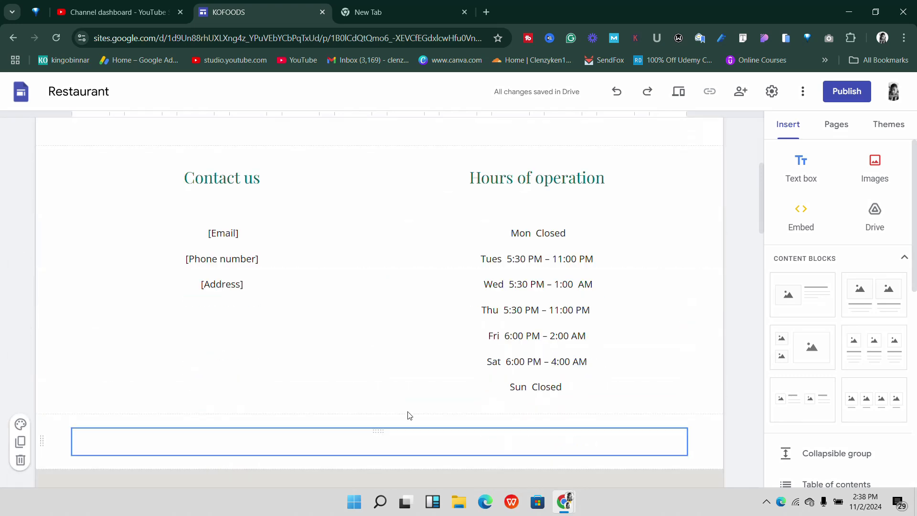
- Examine the Hours of operation list on the Contact Us page, briefly selecting its Sun Closed line
scroll(409, 415, down, 2)
scroll(447, 409, up, 2)
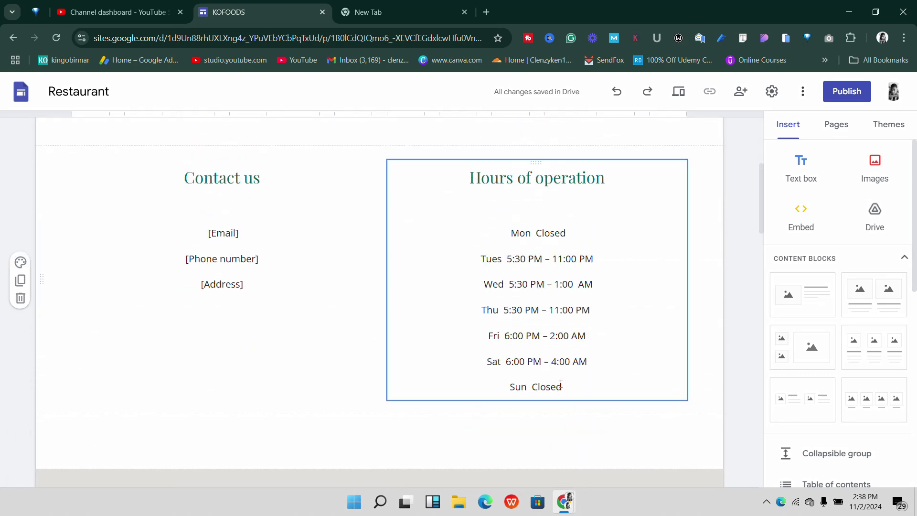
click(570, 382)
drag(569, 383, 508, 383)
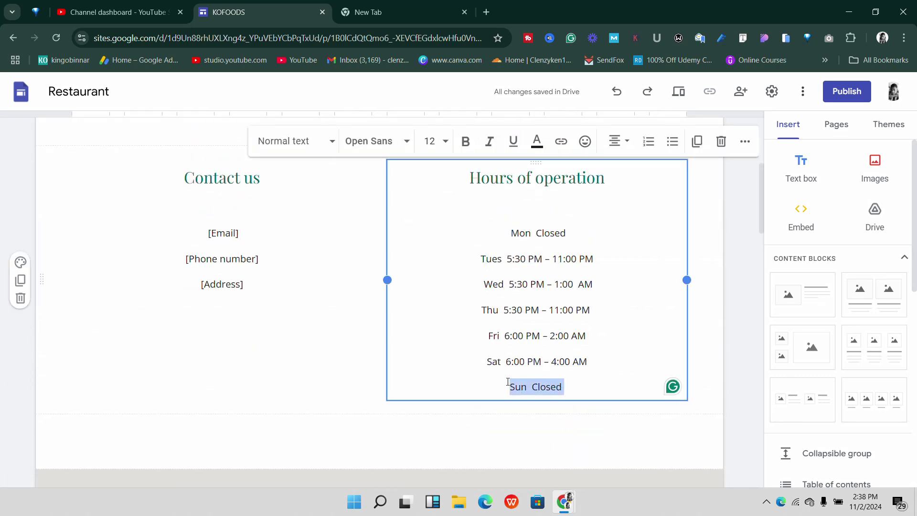
click(586, 388)
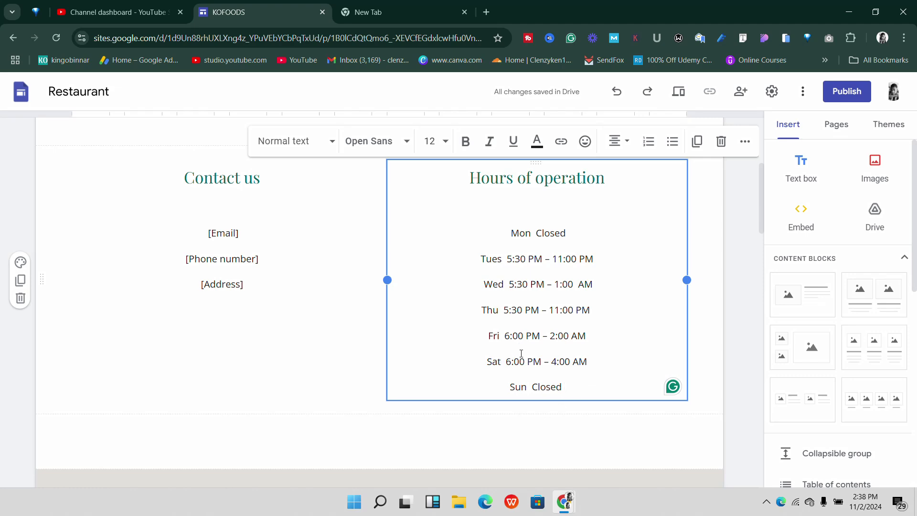
scroll(521, 353, up, 2)
scroll(272, 354, down, 1)
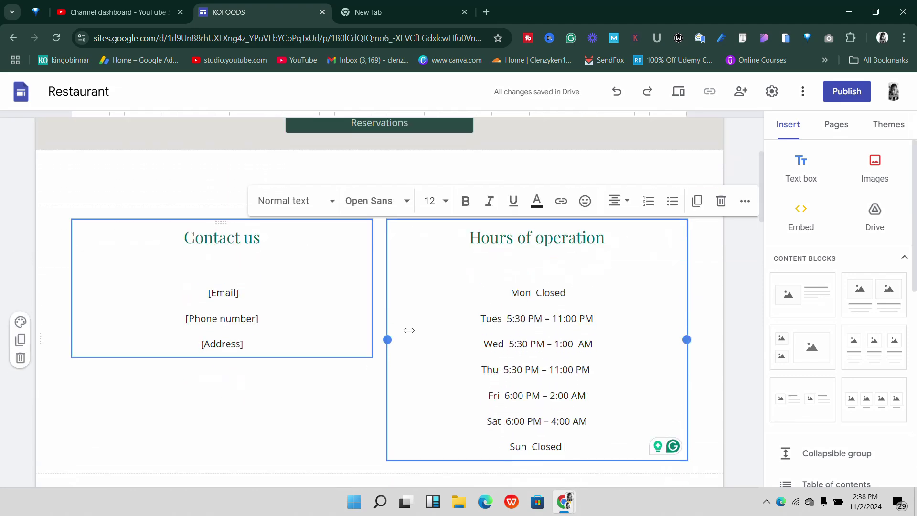
- Examine the restaurant photo, establishment description texts and footer contact placeholders further down the Contact Us page
scroll(409, 330, down, 10)
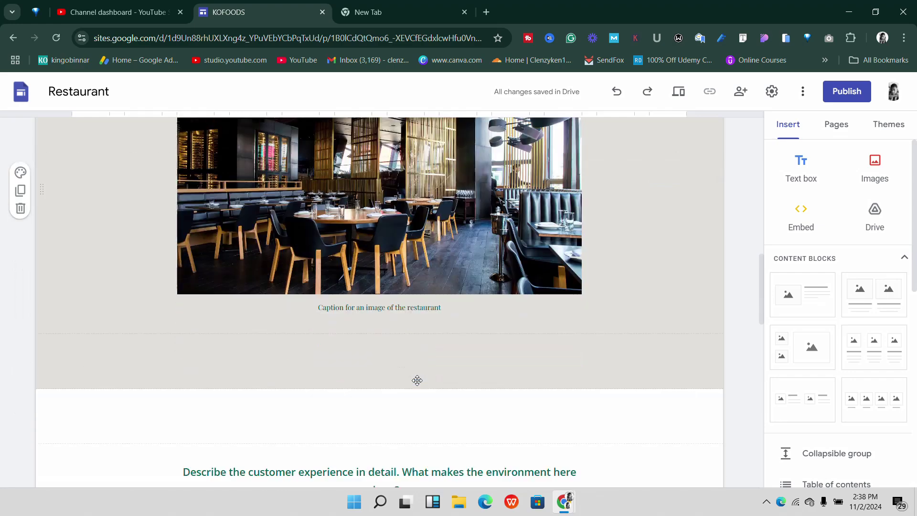
scroll(390, 256, up, 1)
scroll(362, 236, up, 1)
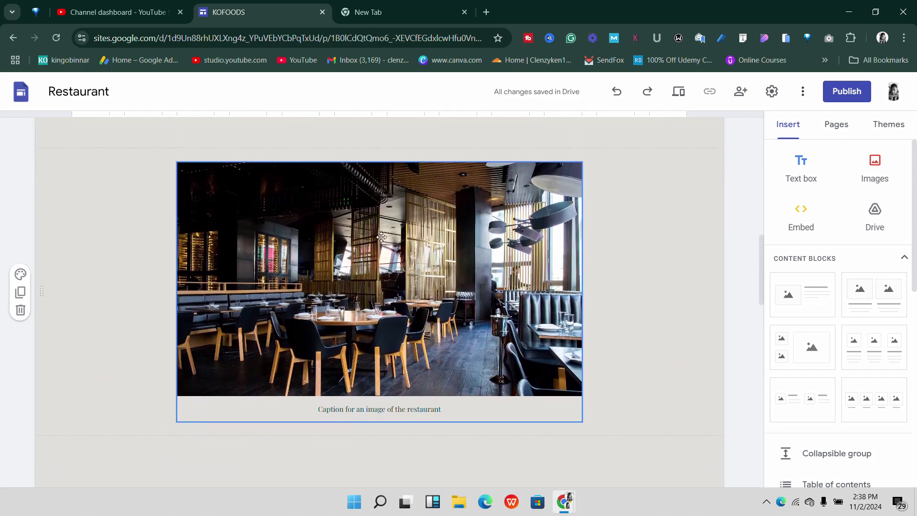
scroll(348, 257, down, 10)
scroll(341, 278, down, 8)
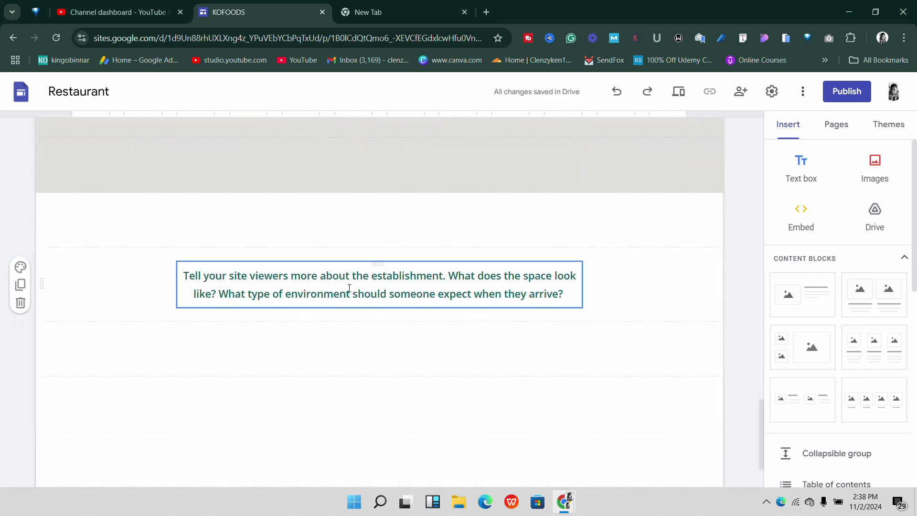
scroll(448, 389, up, 15)
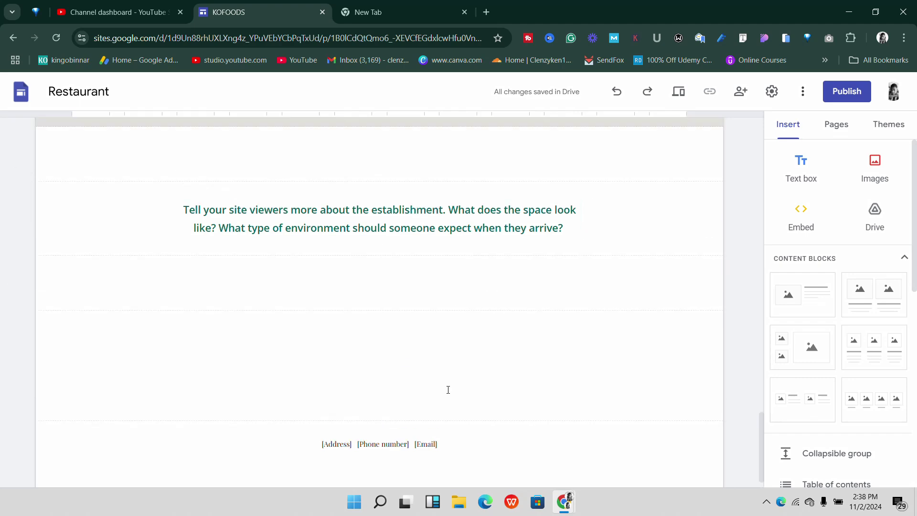
scroll(434, 358, up, 20)
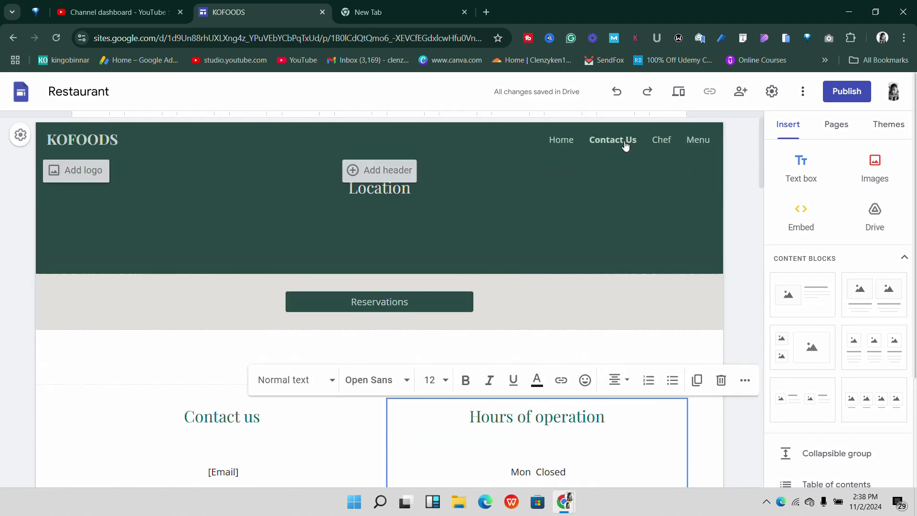
- Open the Chef page and examine its Meet the chef photo, bio text, kitchen image and footer
click(661, 143)
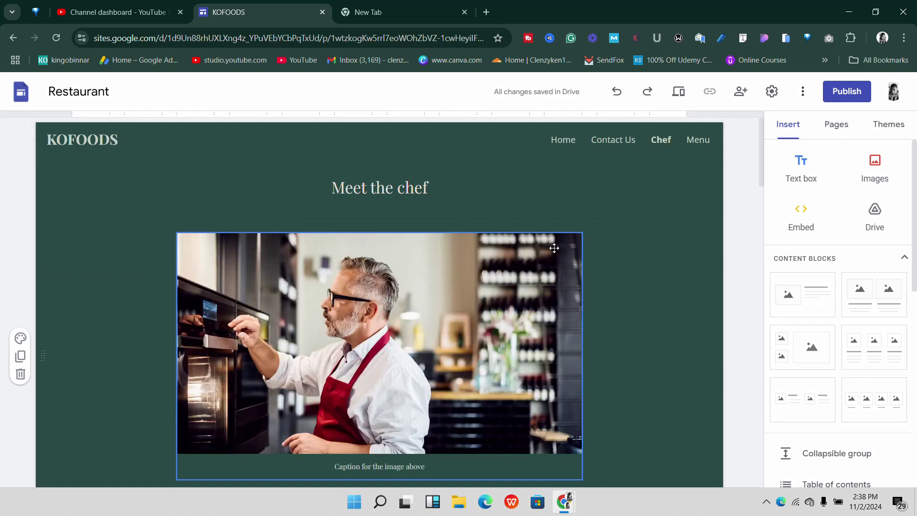
scroll(409, 308, down, 10)
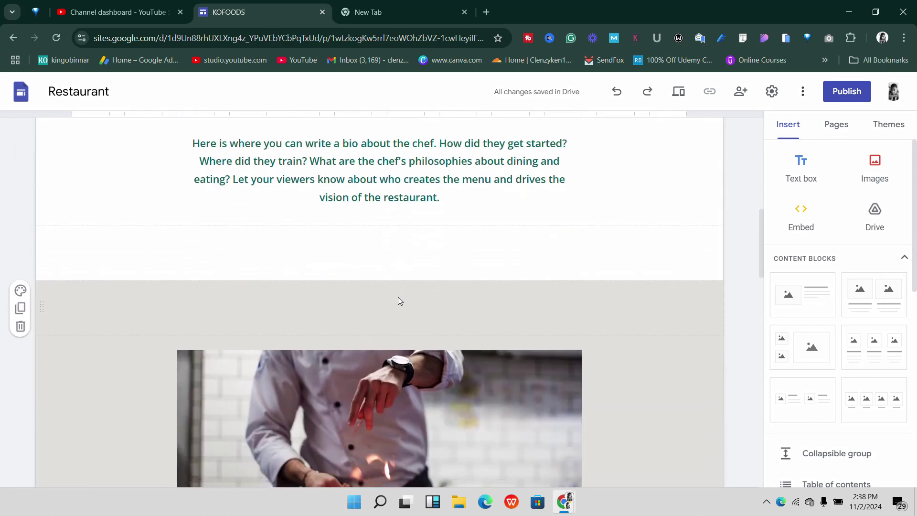
scroll(400, 301, down, 15)
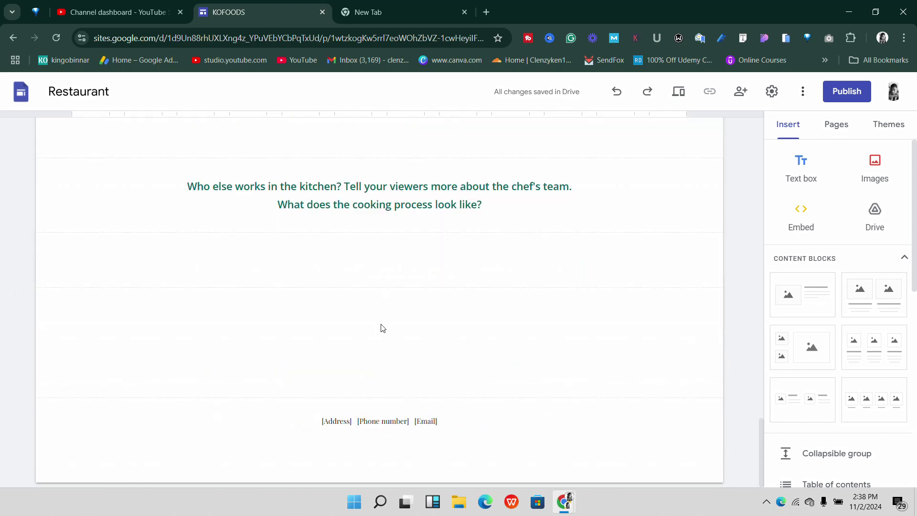
scroll(343, 345, up, 20)
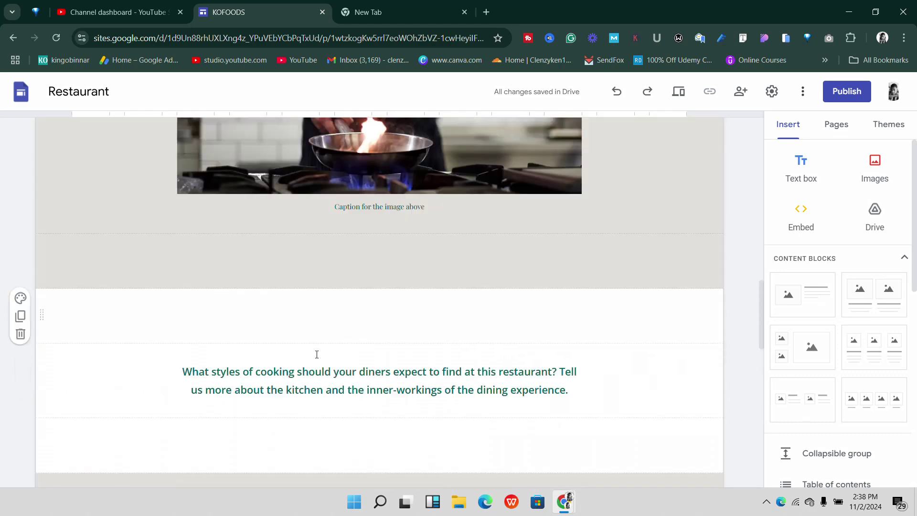
scroll(313, 371, up, 2)
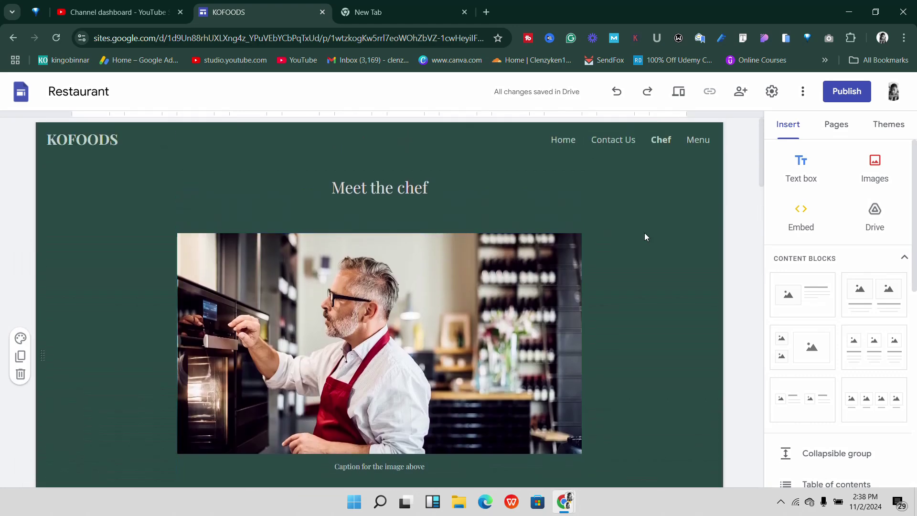
- Open the Menu page and examine its Reservations button, Appetizer, Main course and Dessert lists, catering note and footer
click(697, 143)
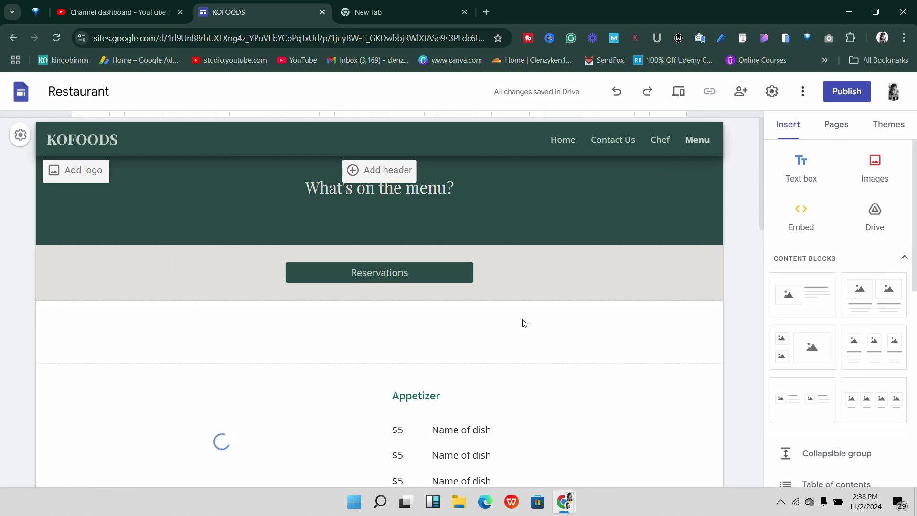
scroll(488, 411, down, 6)
scroll(469, 433, down, 1)
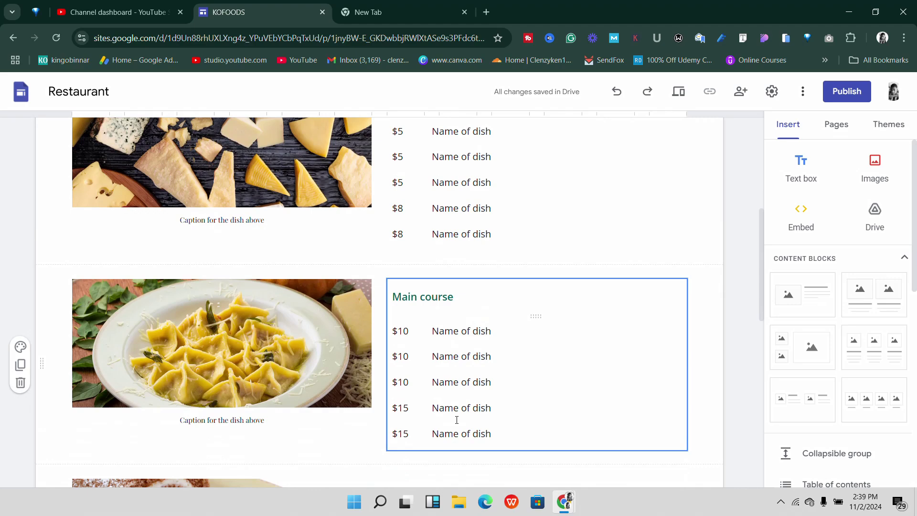
scroll(384, 409, down, 10)
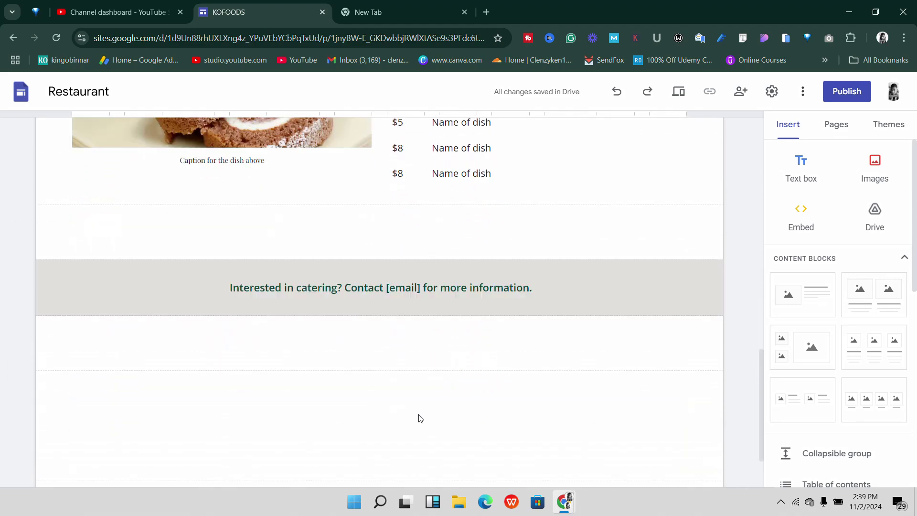
scroll(433, 426, up, 15)
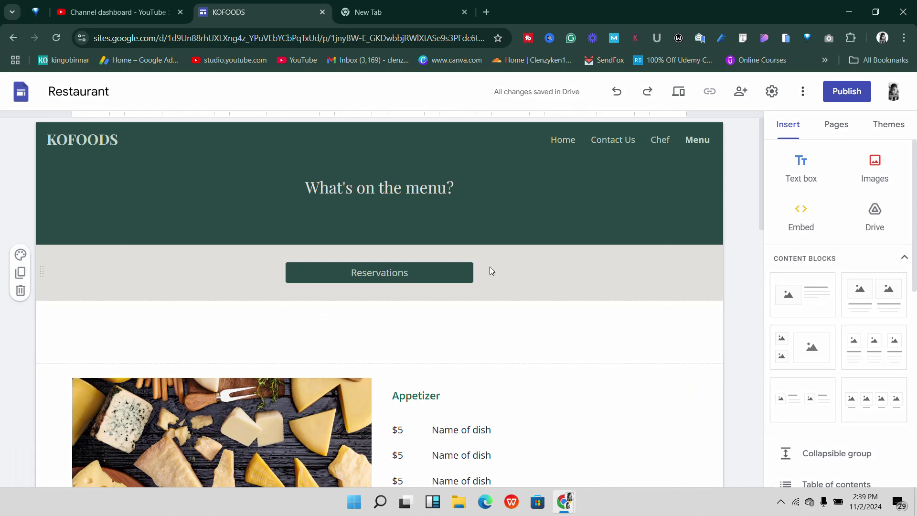
scroll(445, 307, down, 5)
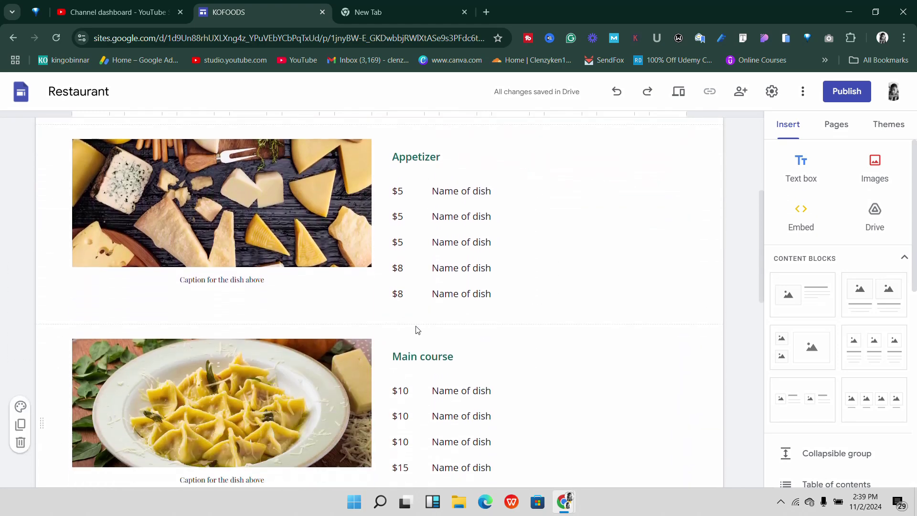
scroll(417, 329, down, 10)
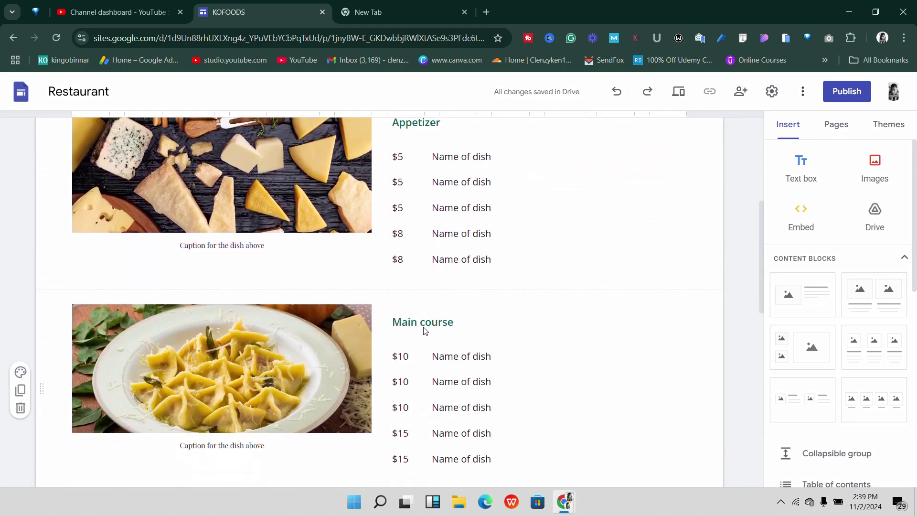
scroll(426, 339, up, 4)
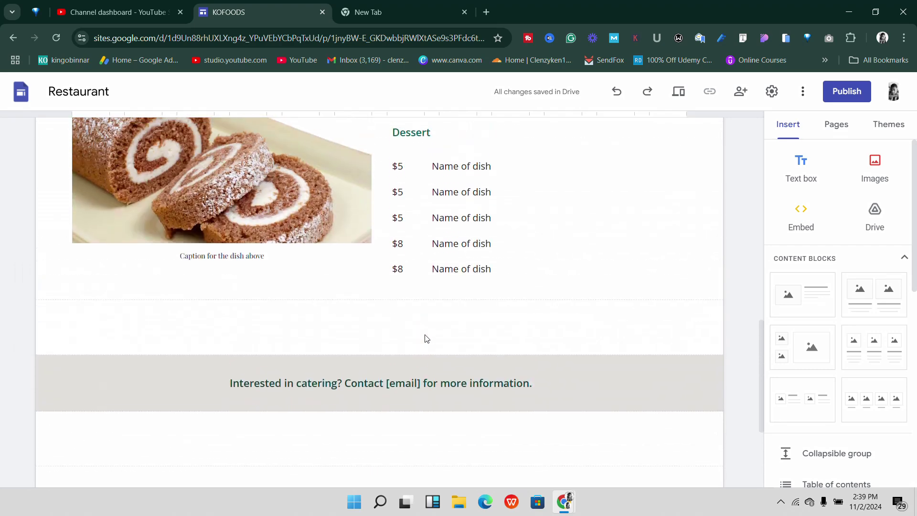
scroll(426, 339, down, 4)
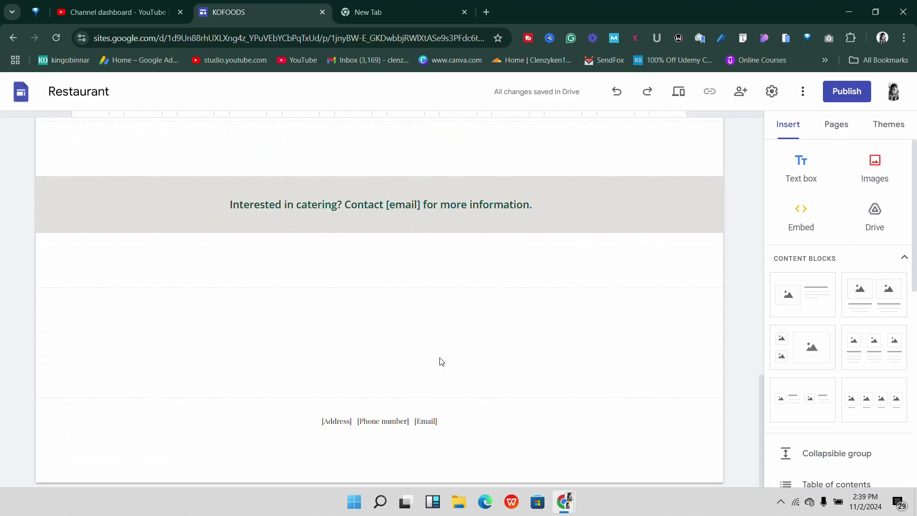
scroll(439, 362, up, 15)
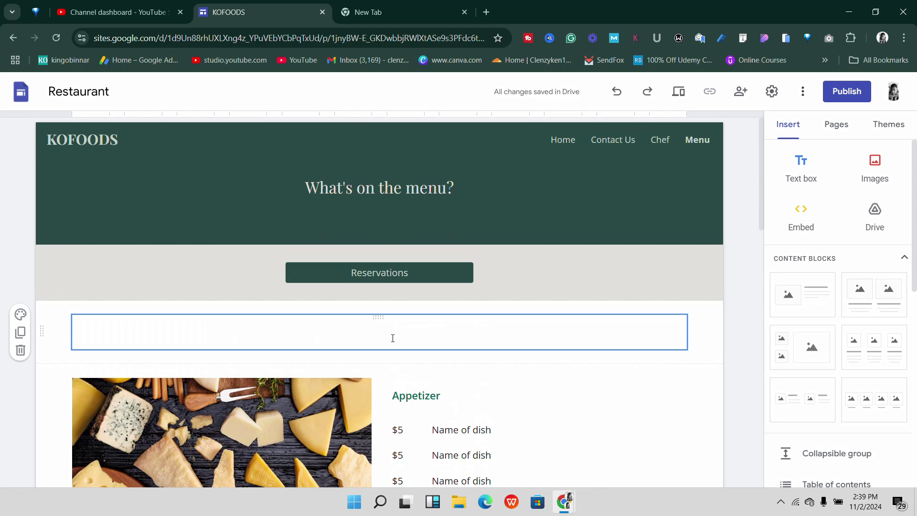
scroll(356, 377, down, 6)
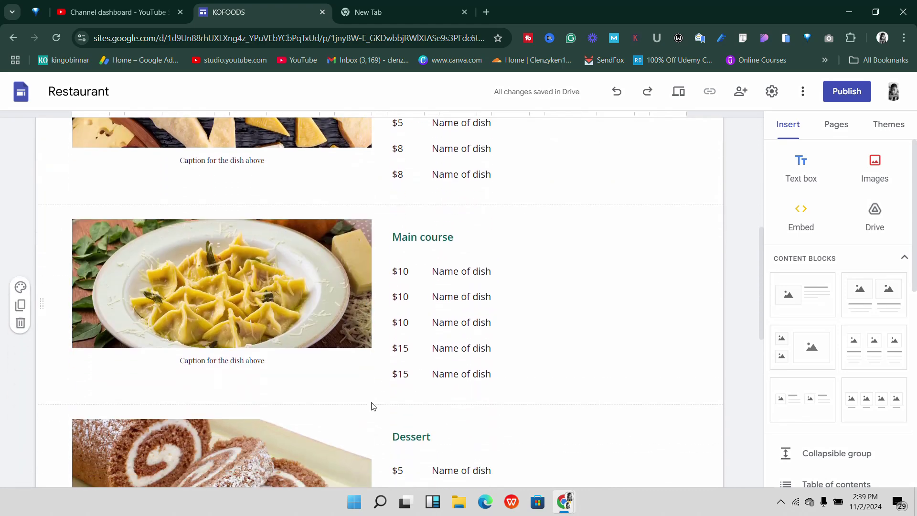
scroll(371, 404, up, 4)
scroll(401, 431, up, 3)
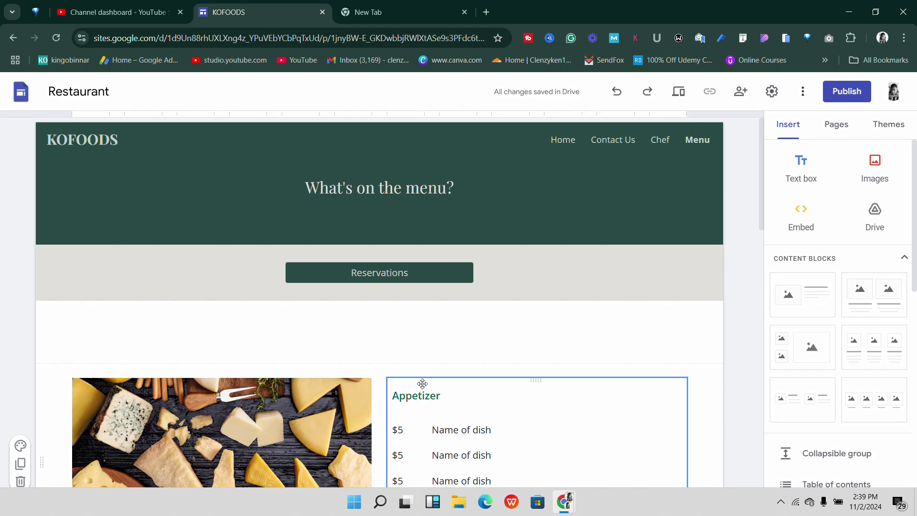
scroll(468, 253, down, 4)
scroll(468, 253, up, 4)
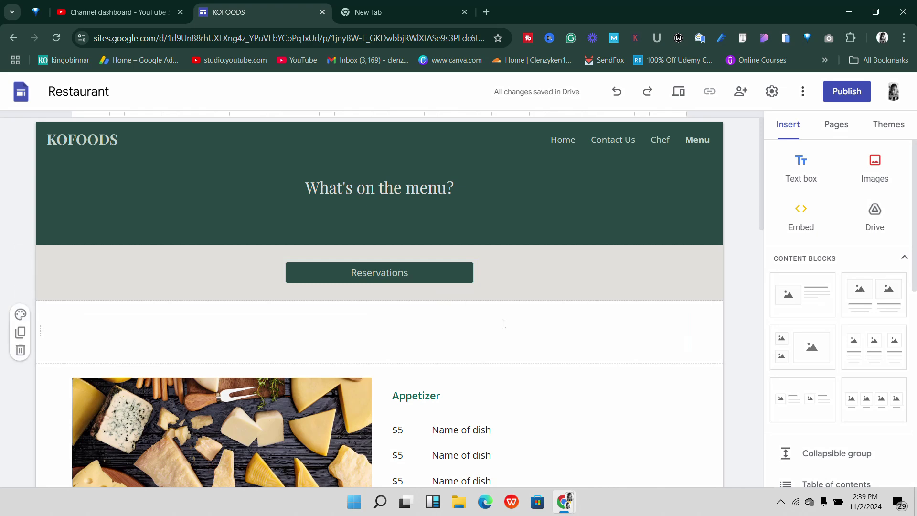
scroll(440, 314, down, 3)
scroll(451, 311, up, 3)
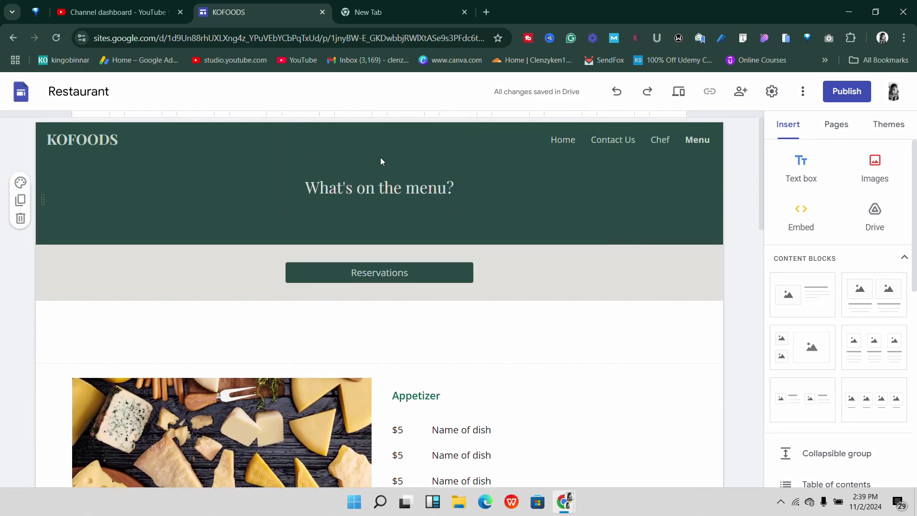
- Look through the insertable elements, then open forms.google.com in the empty browser tab and view the form templates and recent forms
scroll(814, 298, down, 9)
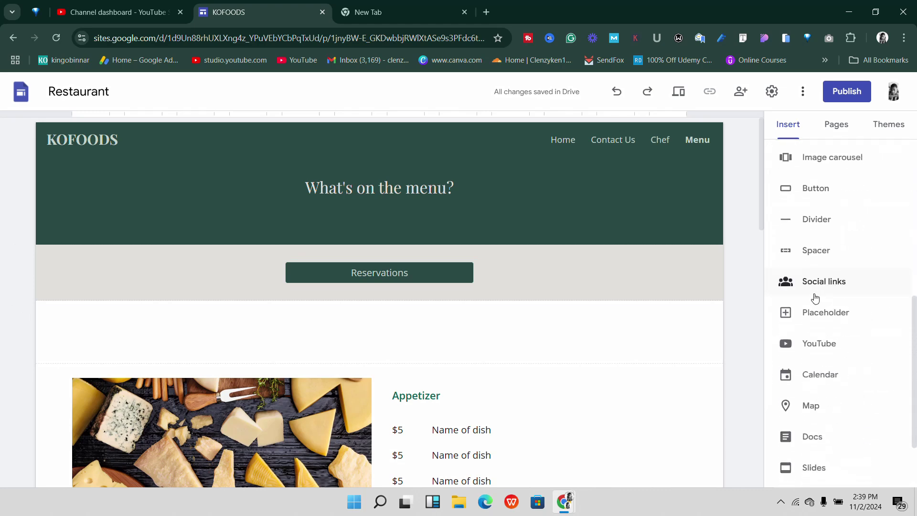
click(406, 8)
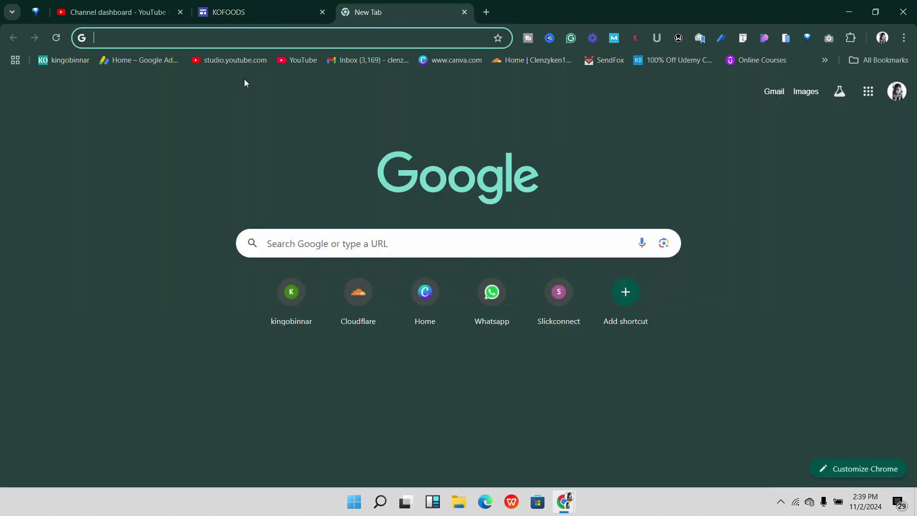
text(FORMS)
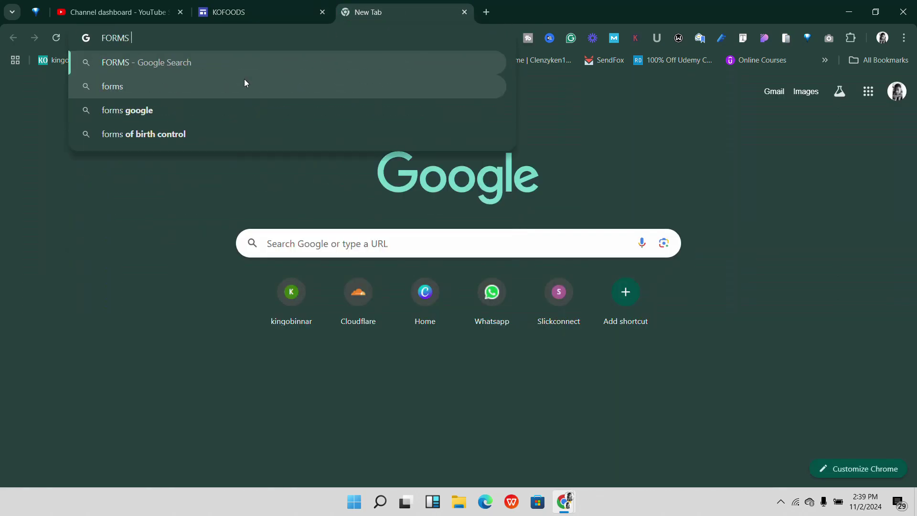
key(BackSpace)
text(.)
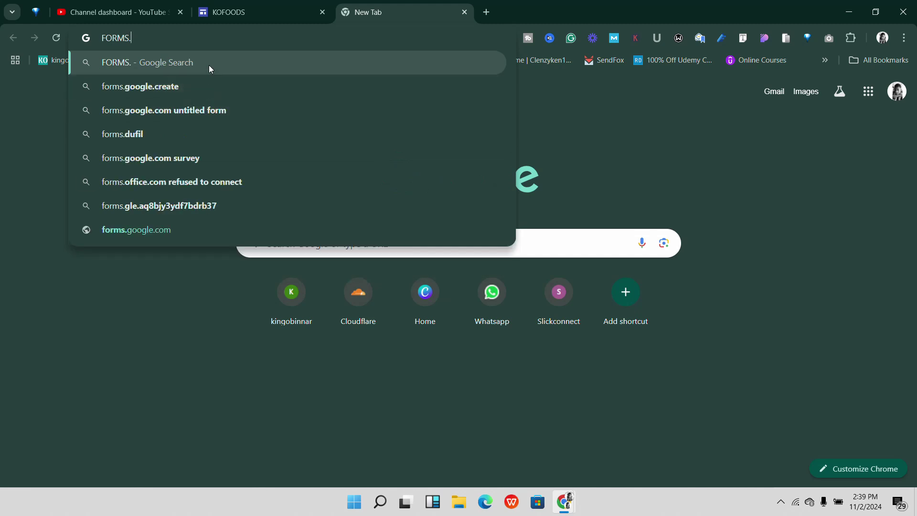
text(GOOGLE)
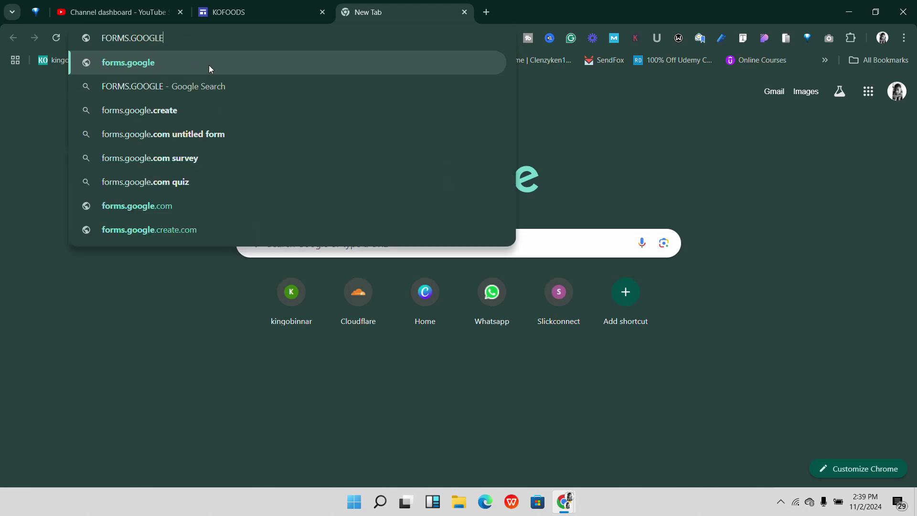
text(.COM)
key(Return)
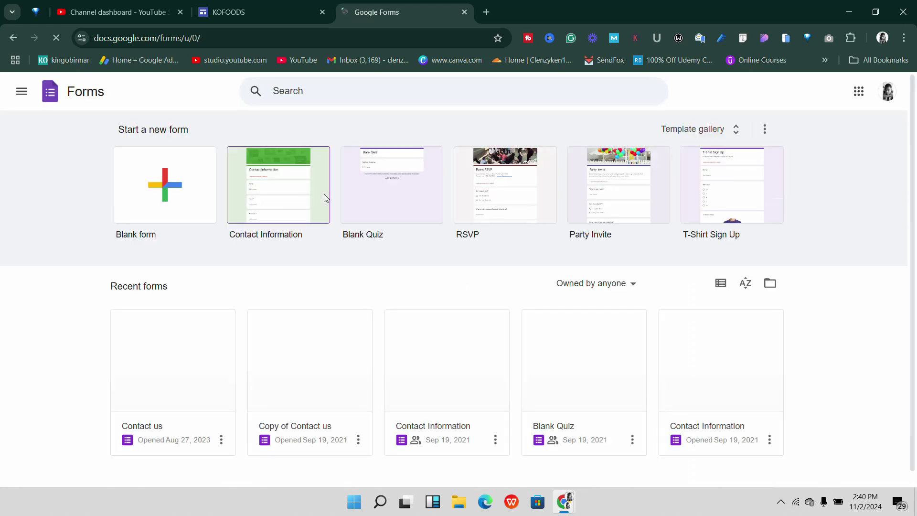
scroll(324, 198, down, 1)
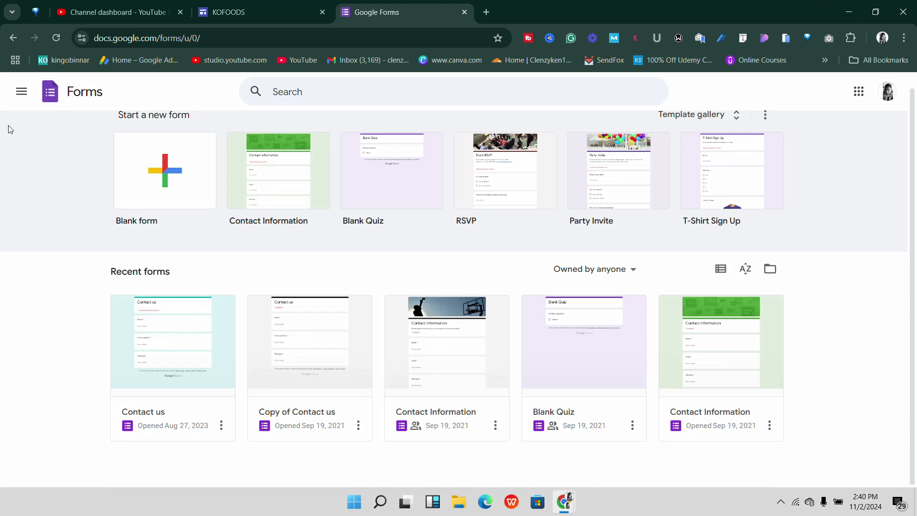
- Switch back to the KOFOODS site and review the Menu page's dish sections and the insertable elements
click(301, 5)
scroll(305, 374, down, 3)
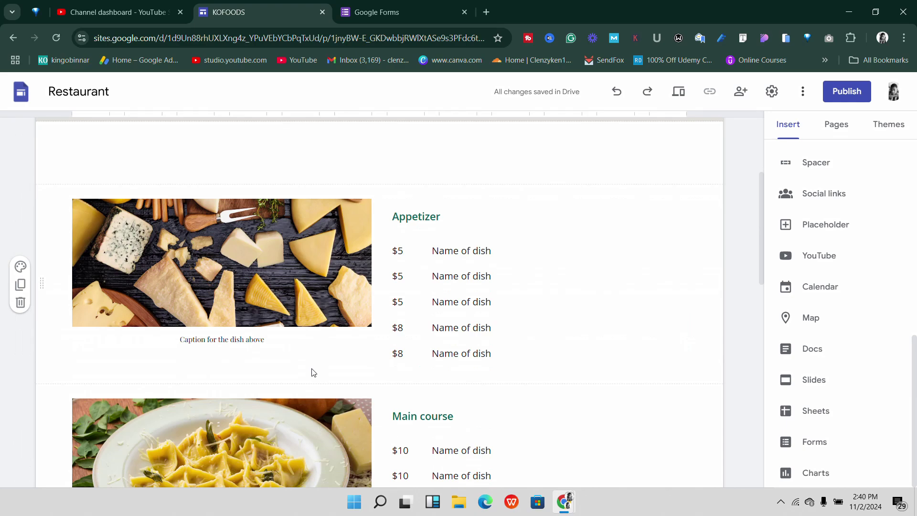
scroll(362, 446, down, 5)
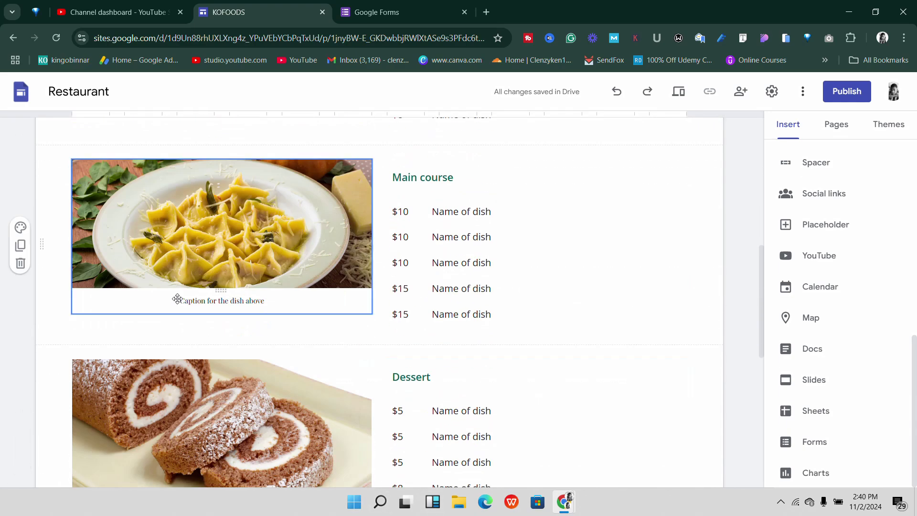
scroll(327, 311, up, 7)
scroll(327, 311, up, 1)
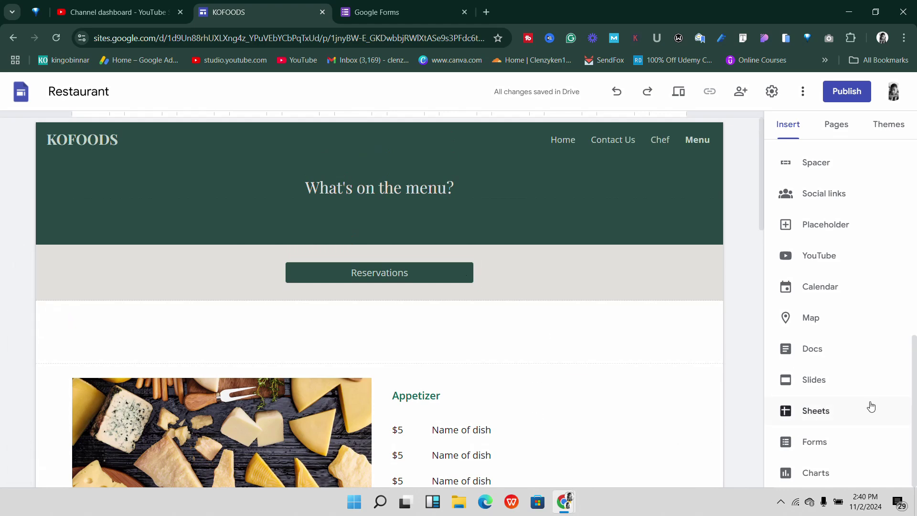
scroll(848, 382, up, 9)
scroll(840, 410, down, 5)
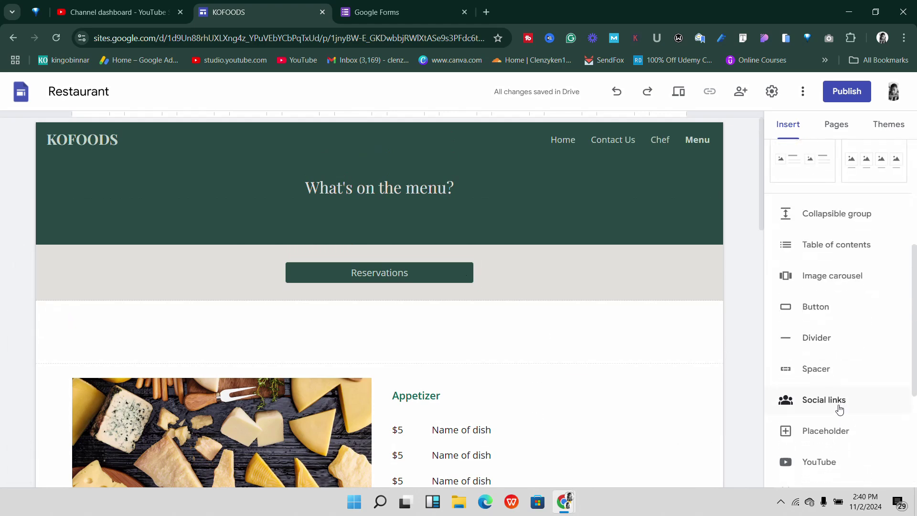
scroll(839, 410, down, 4)
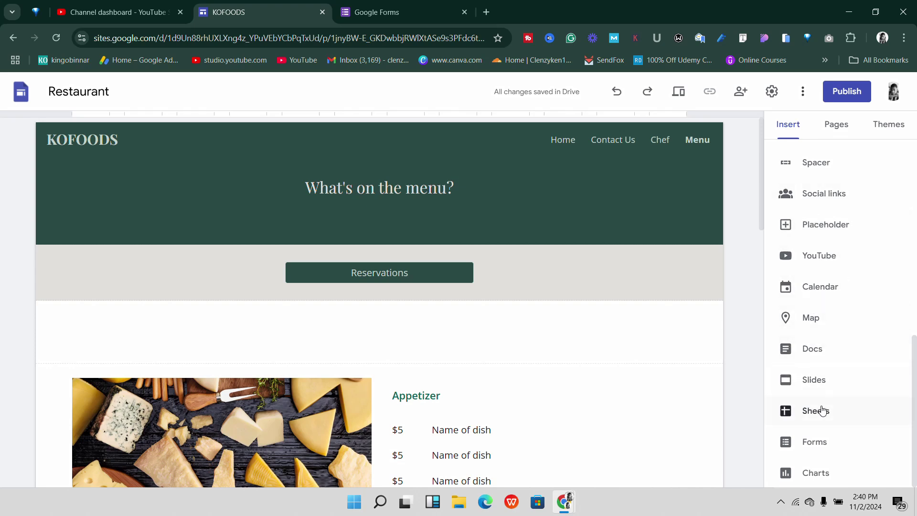
- Insert the existing Contact us form into the Menu page and move it to the centre of its section
click(814, 441)
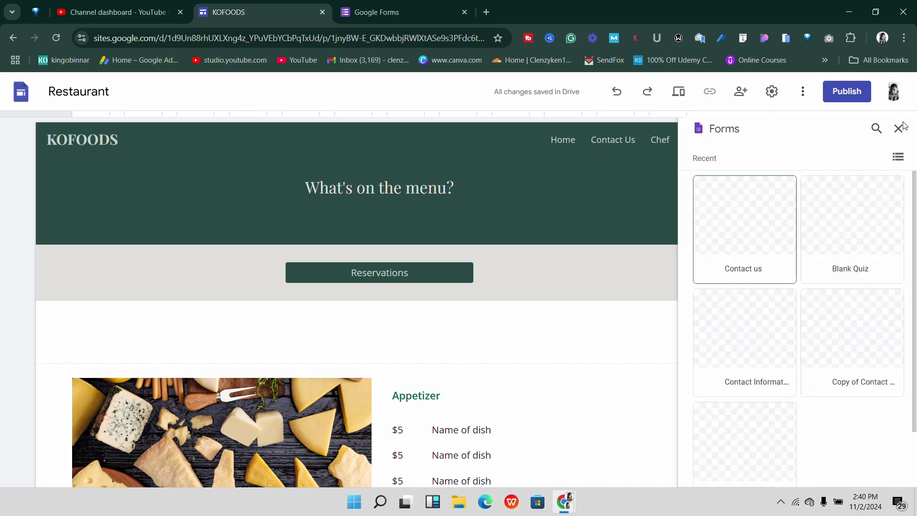
scroll(795, 244, down, 2)
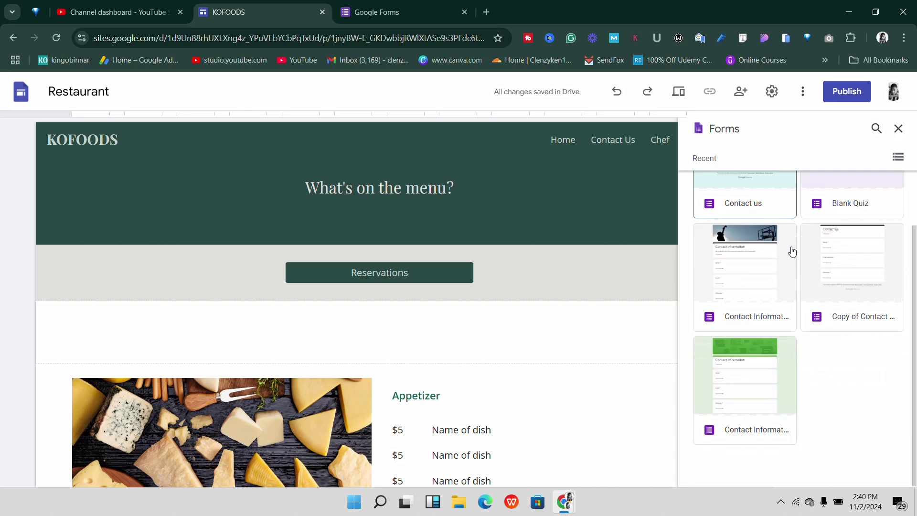
scroll(788, 250, up, 2)
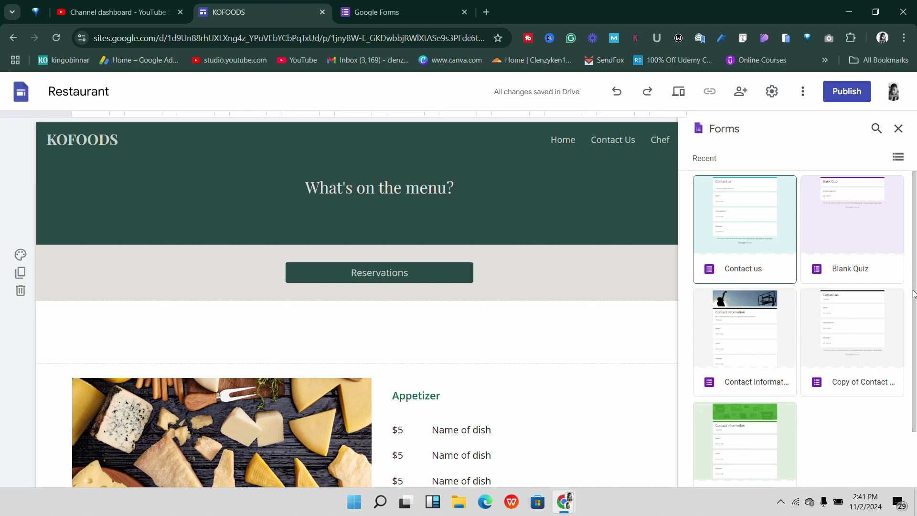
click(736, 254)
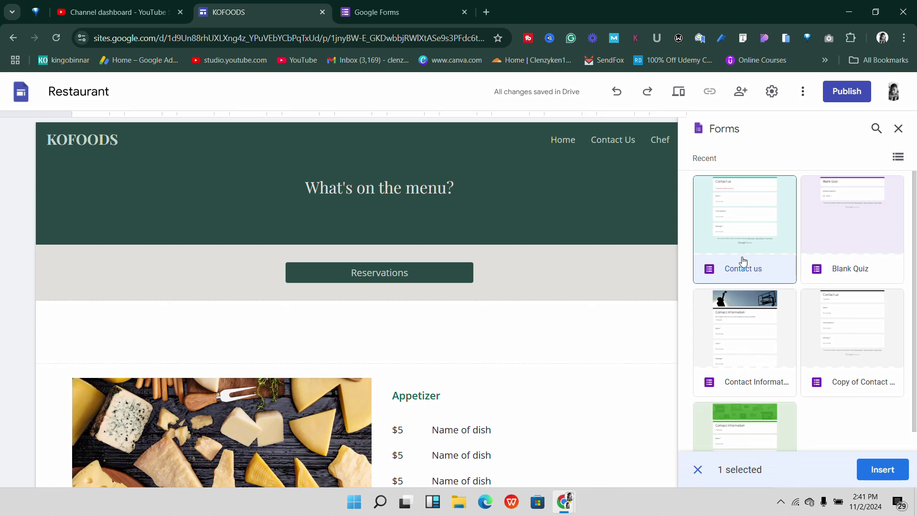
click(882, 469)
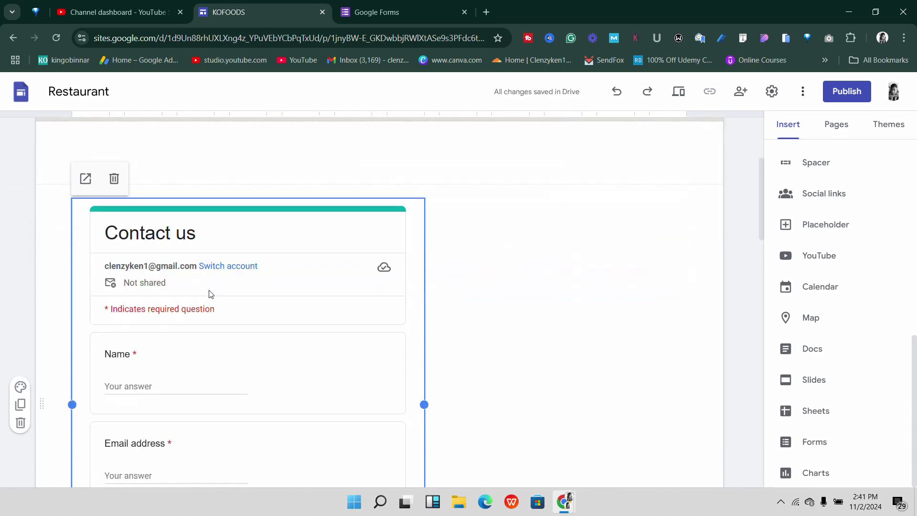
drag(206, 309, 398, 280)
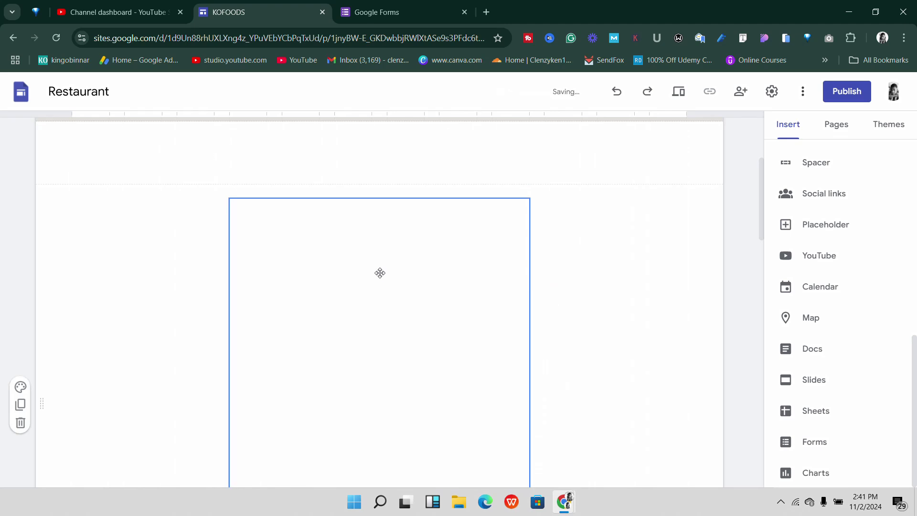
- Look over the embedded Contact us form on the Menu page and delete it
scroll(372, 294, down, 2)
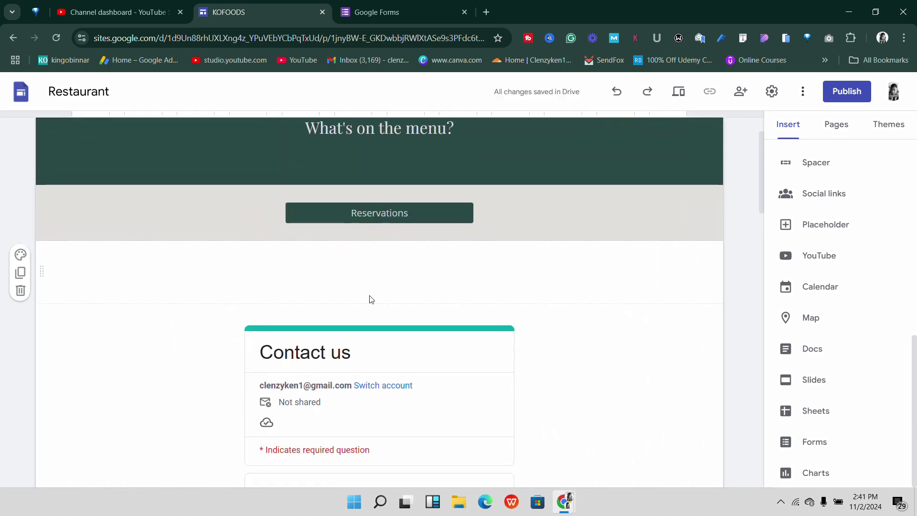
scroll(374, 310, down, 3)
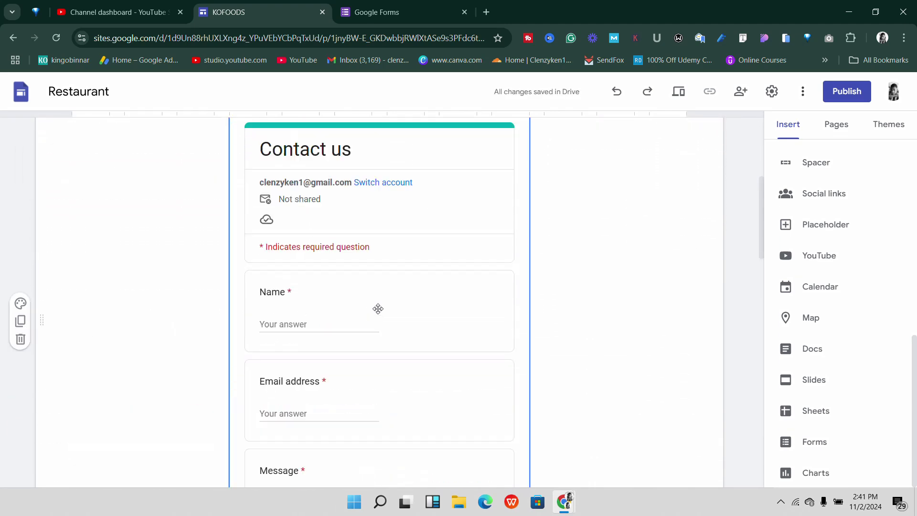
scroll(375, 307, up, 5)
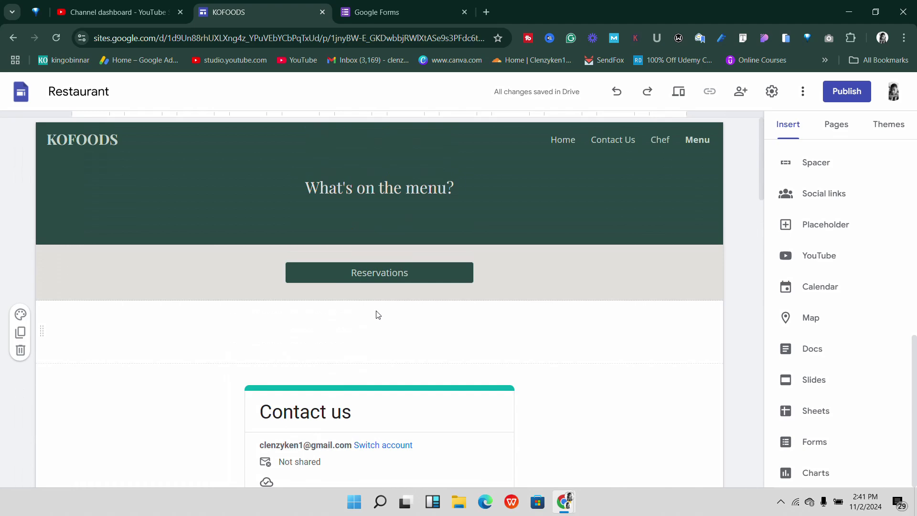
key(Delete)
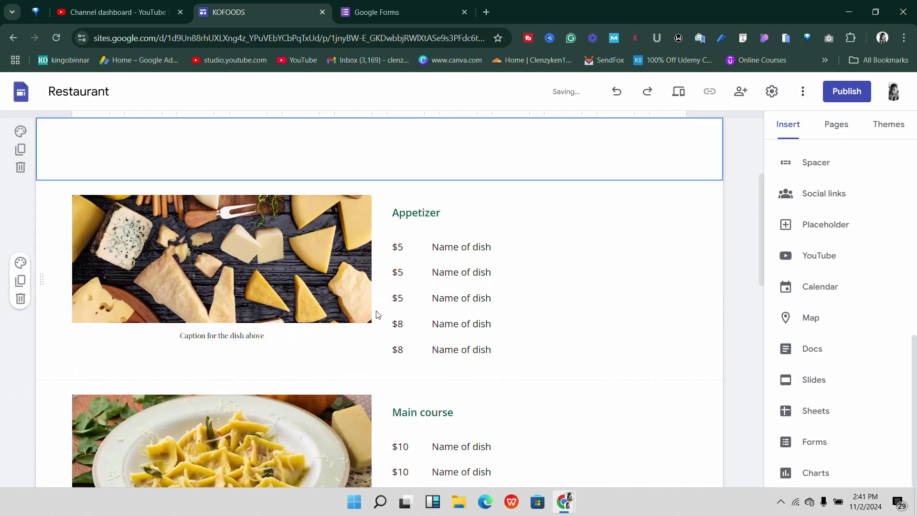
- Add a new page named Reservations to the site
scroll(406, 305, up, 3)
click(404, 276)
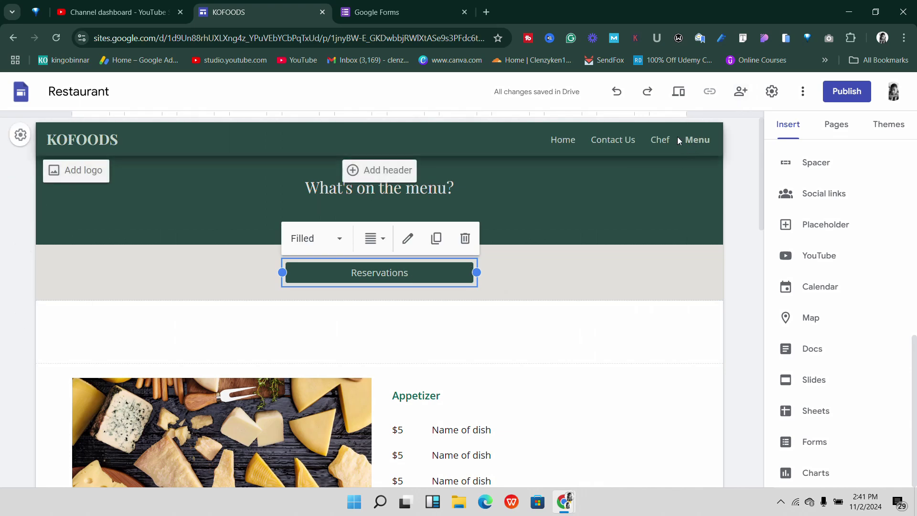
click(842, 135)
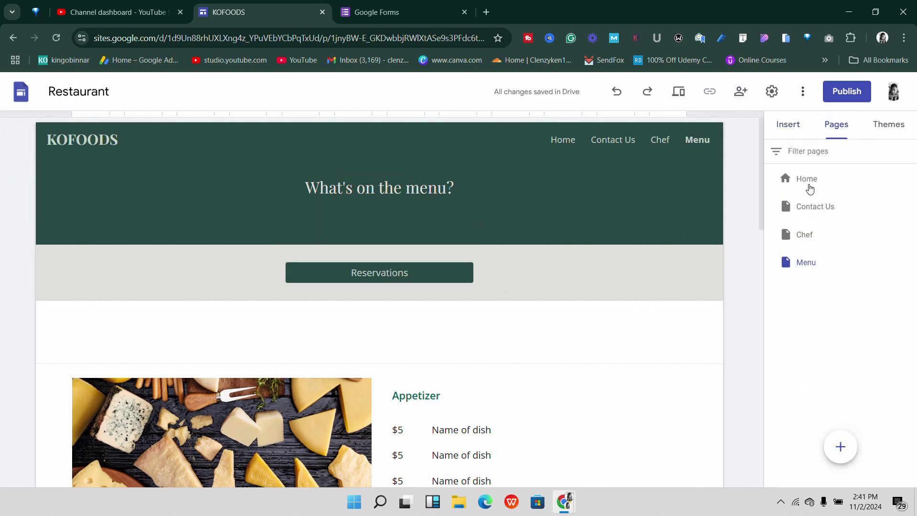
click(841, 446)
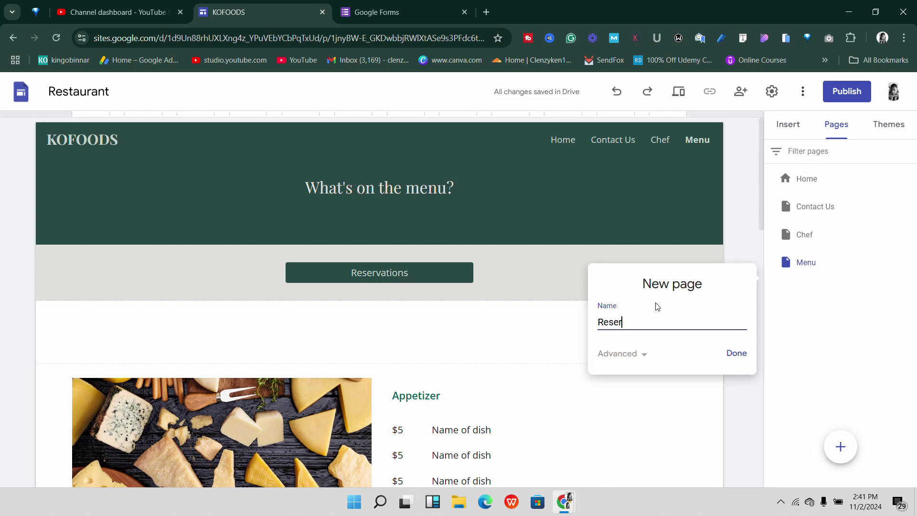
text(vations)
click(737, 354)
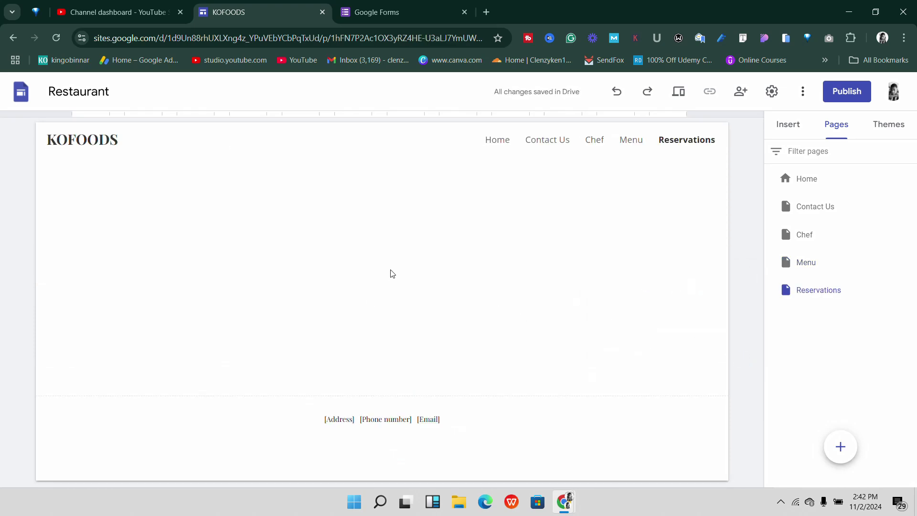
- Add a header to the Reservations page, keeping Reservations as its title
double_click(362, 257)
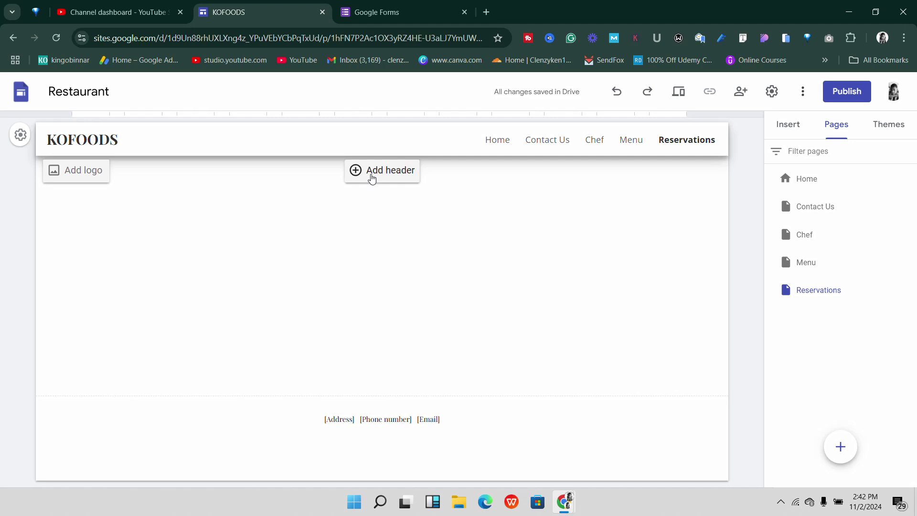
click(371, 174)
double_click(368, 233)
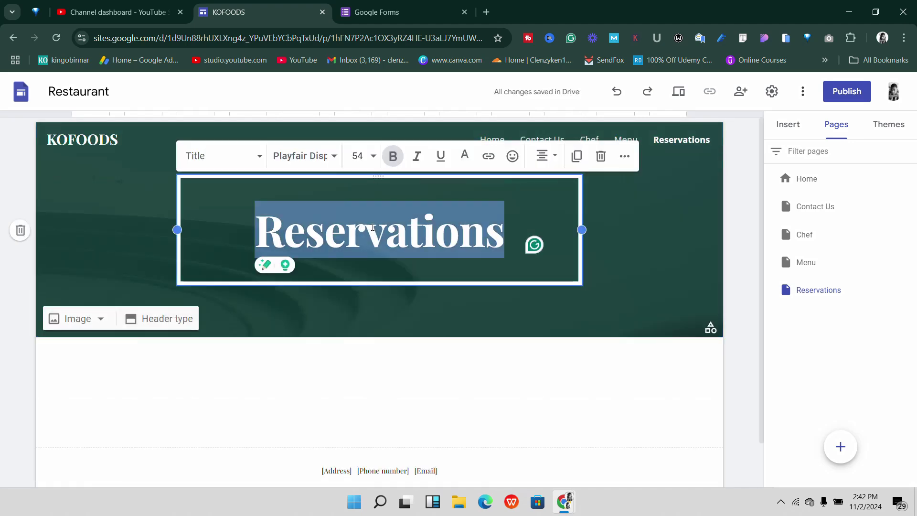
click(504, 260)
click(347, 363)
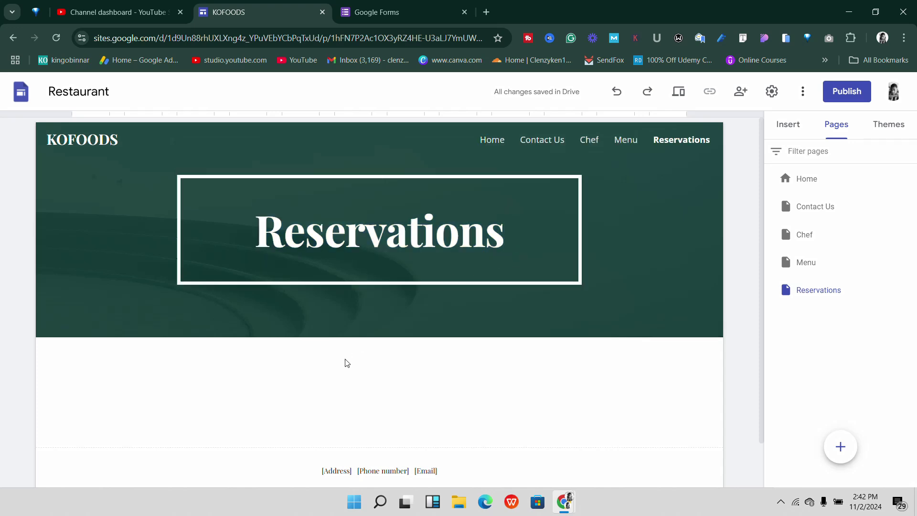
- Insert the existing Contact us form below the Reservations header and move it towards the centre of the page
scroll(366, 375, down, 1)
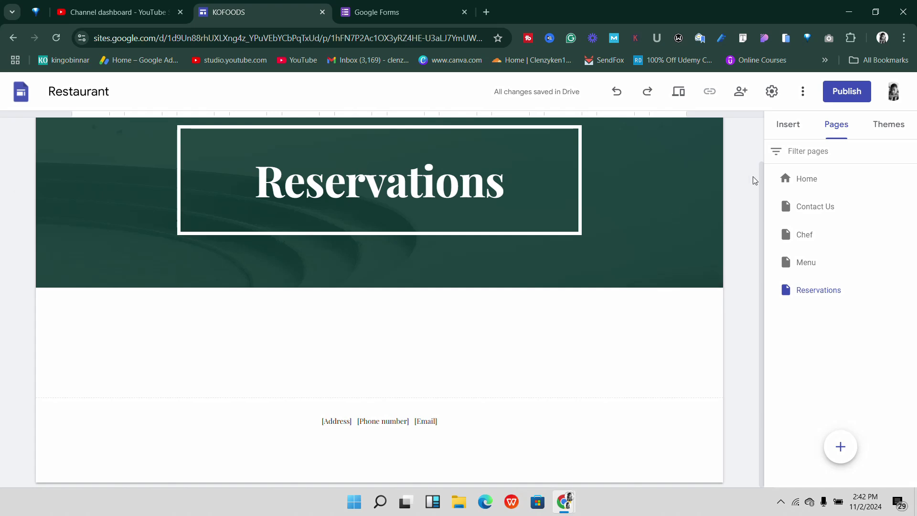
click(787, 125)
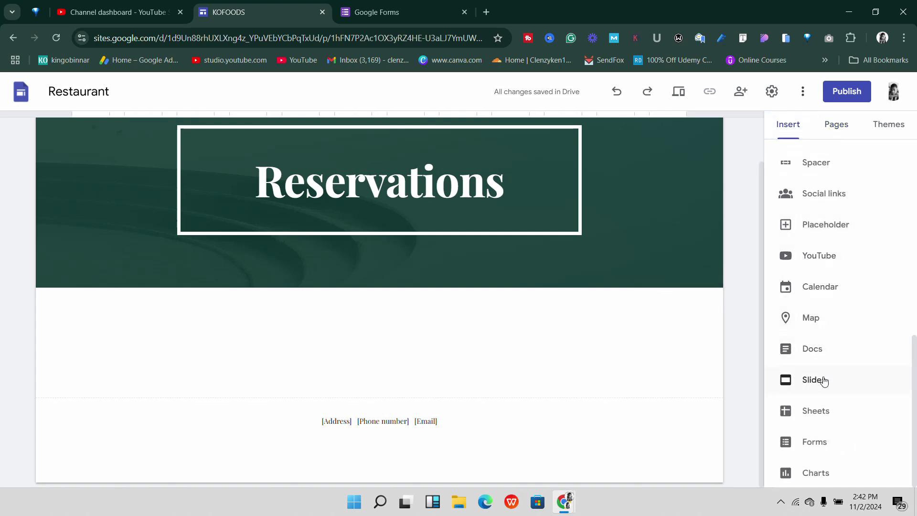
click(819, 442)
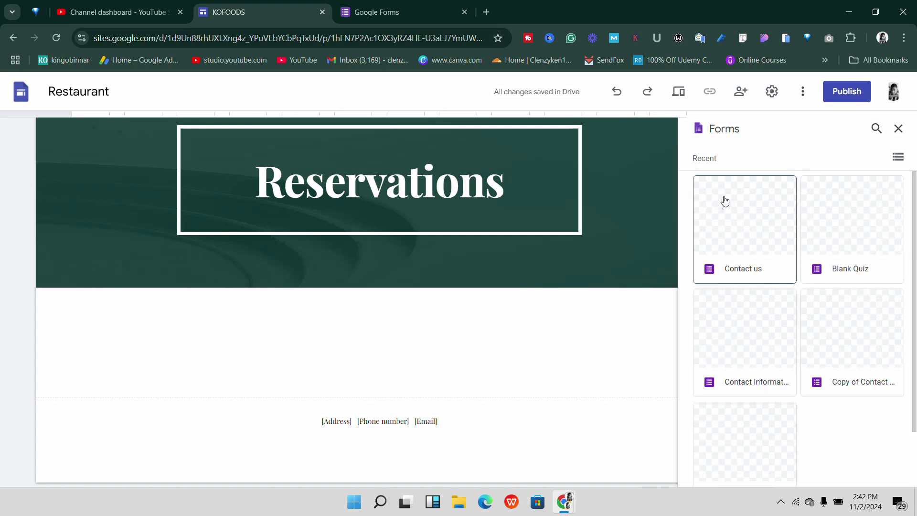
click(747, 210)
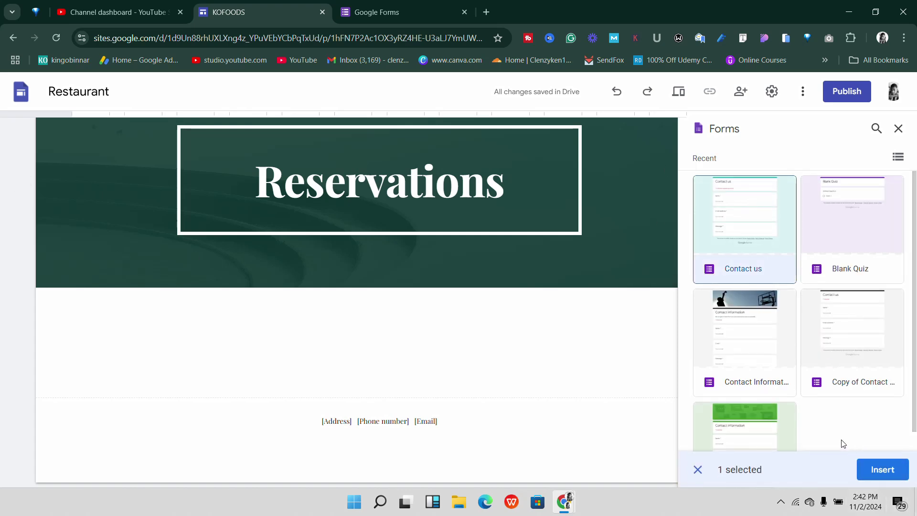
click(882, 473)
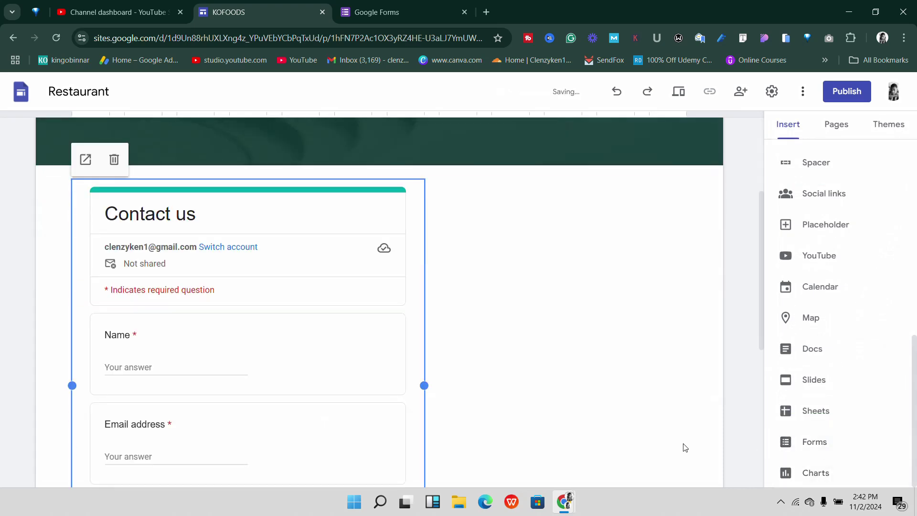
drag(268, 279, 436, 275)
- Widen the embedded Contact us form on its left side to line up with the Reservations title frame
scroll(491, 330, up, 3)
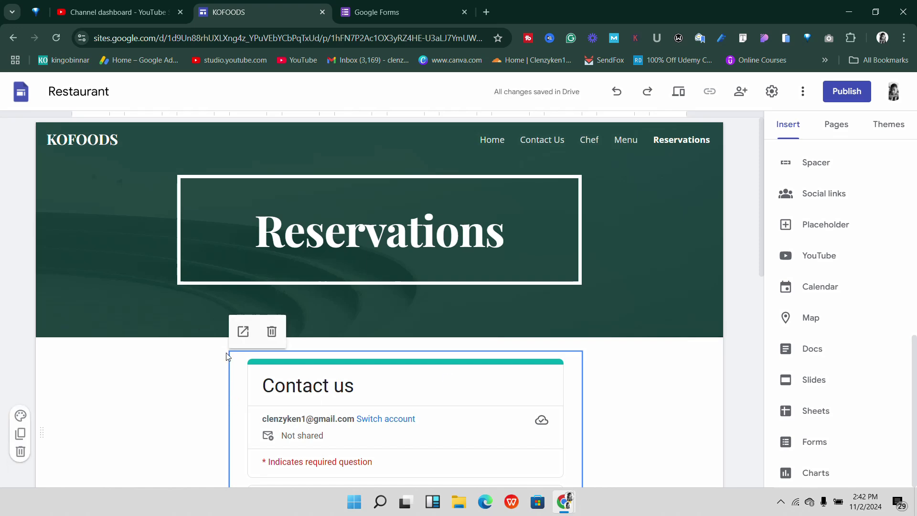
scroll(246, 422, down, 1)
scroll(245, 422, down, 5)
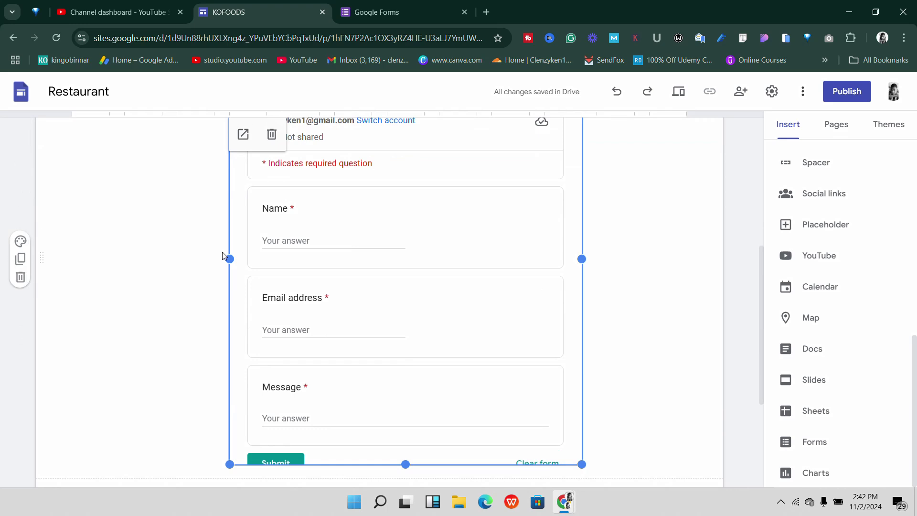
drag(227, 257, 177, 258)
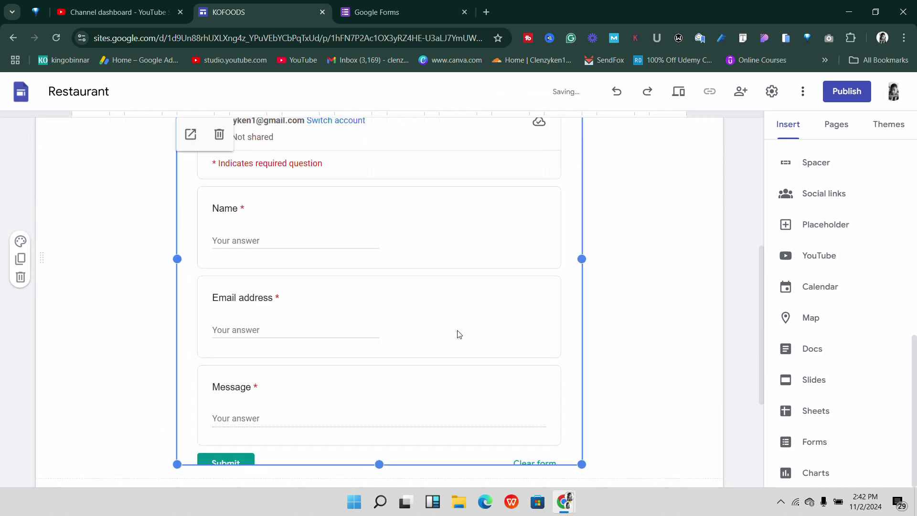
- Examine the Reservations page from its header down through the embedded Contact us form's fields
scroll(477, 339, up, 5)
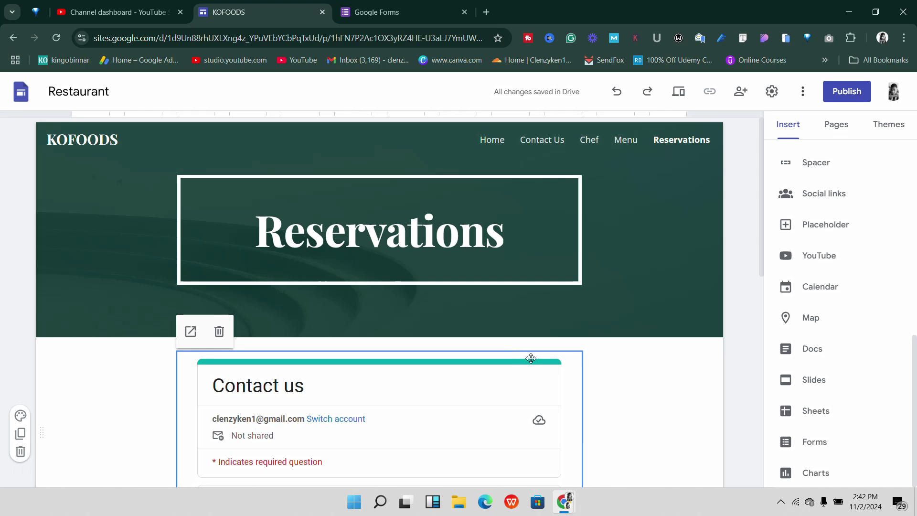
scroll(541, 368, down, 3)
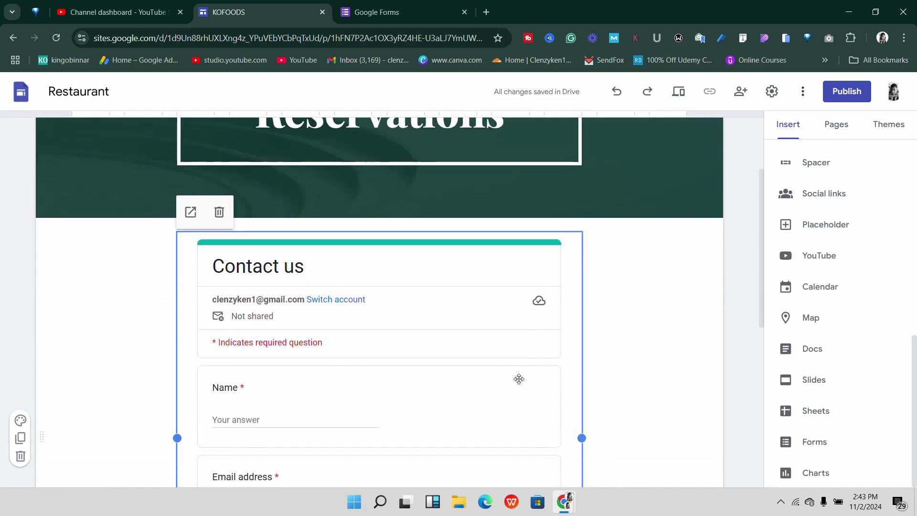
scroll(513, 379, down, 5)
scroll(512, 379, up, 5)
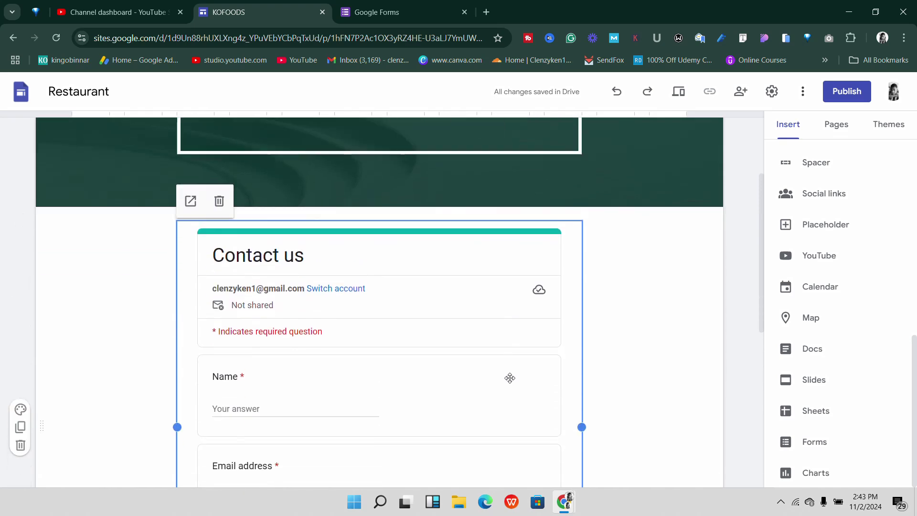
scroll(510, 378, down, 2)
scroll(506, 375, up, 4)
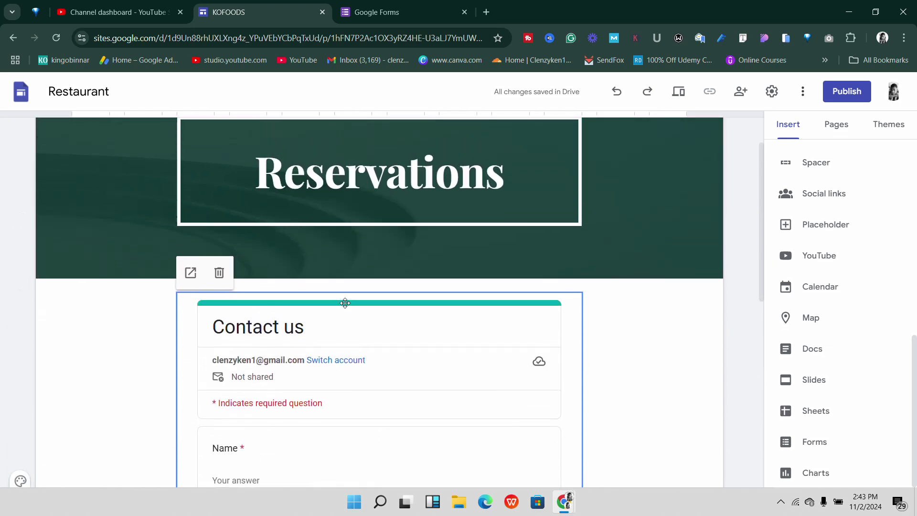
scroll(350, 301, up, 1)
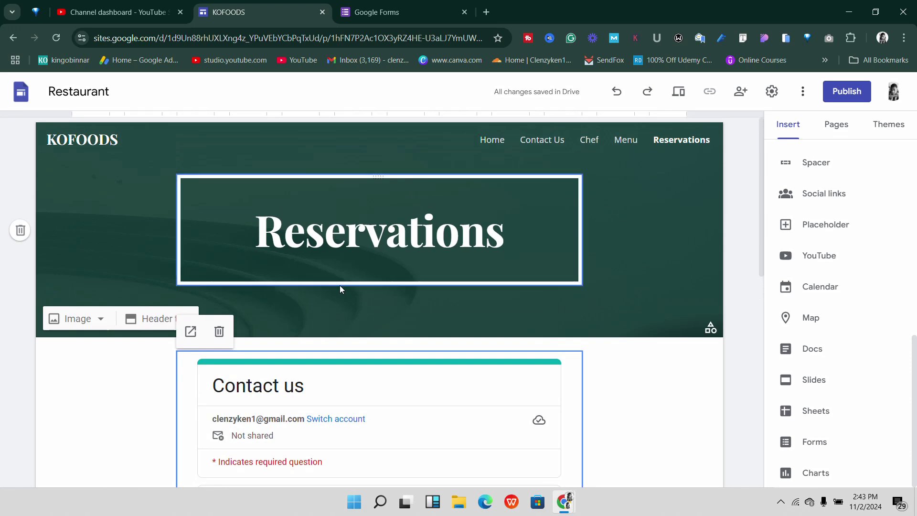
- Open the site's Home page from the Reservations page
scroll(569, 251, down, 3)
scroll(566, 222, up, 3)
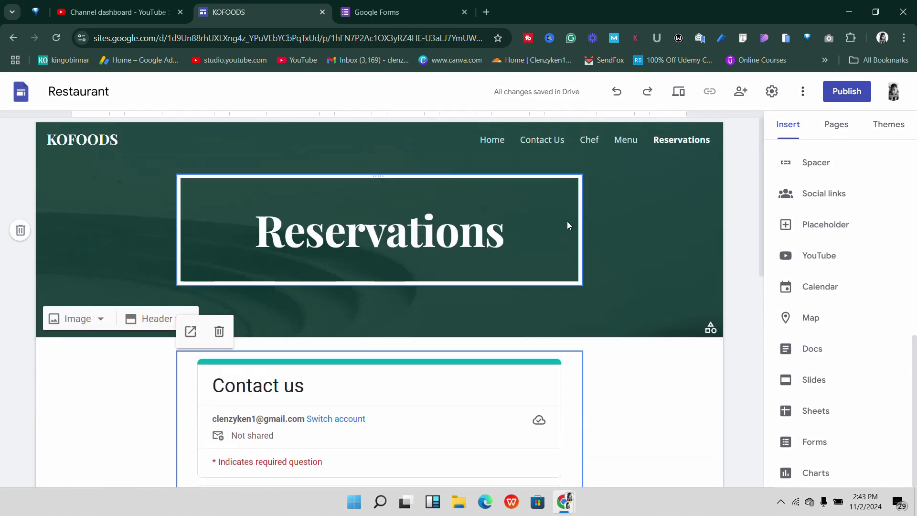
click(497, 140)
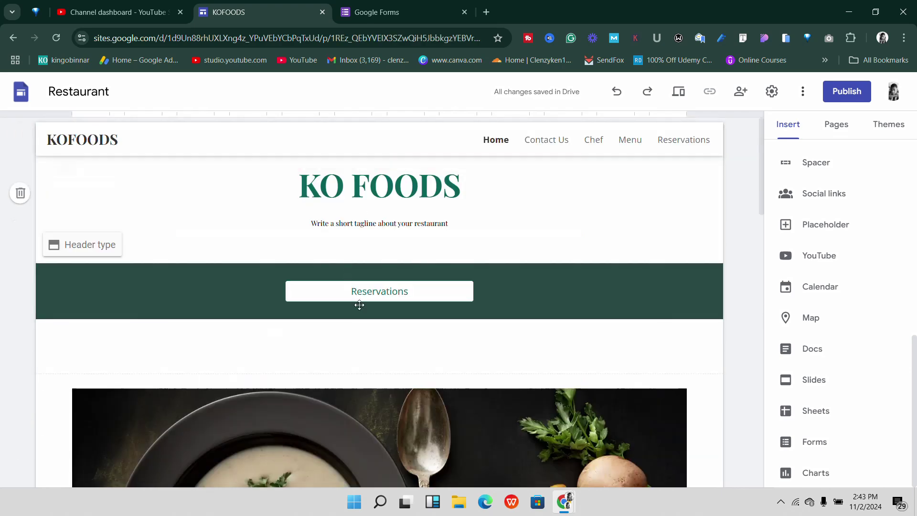
click(368, 295)
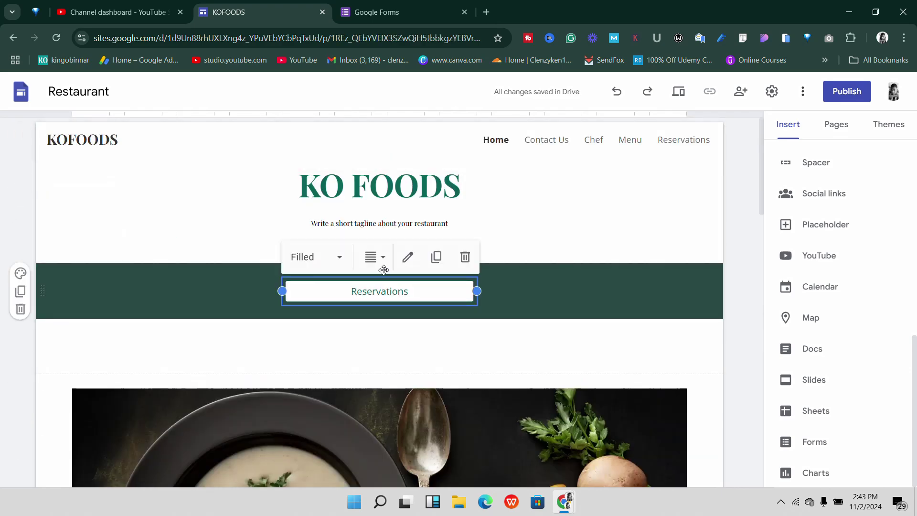
click(408, 257)
click(360, 308)
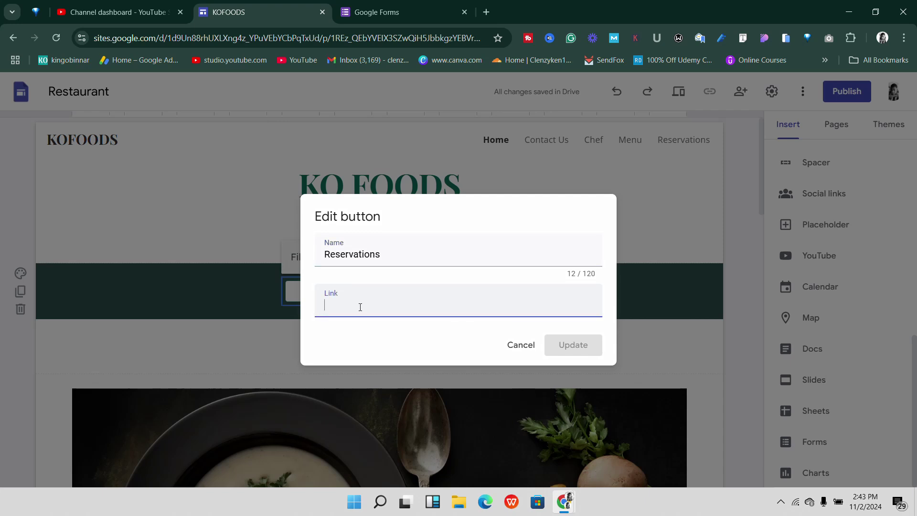
click(377, 12)
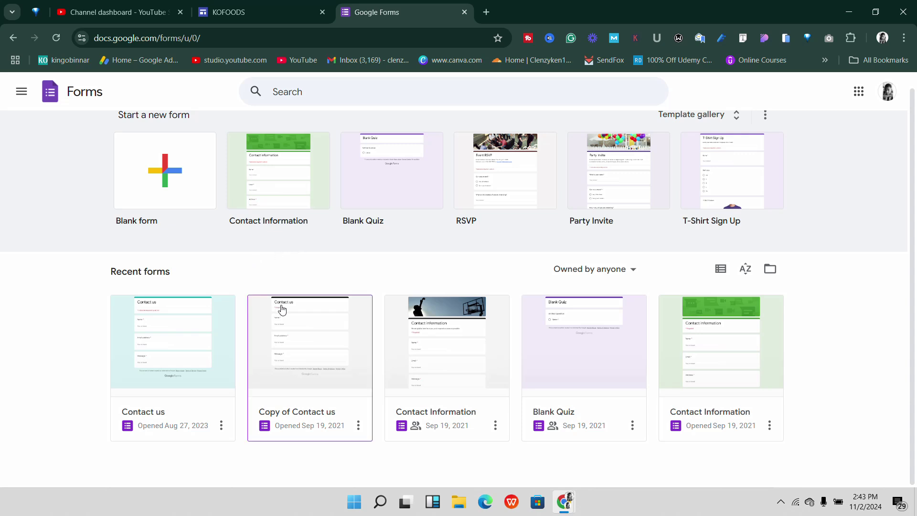
click(295, 6)
click(418, 306)
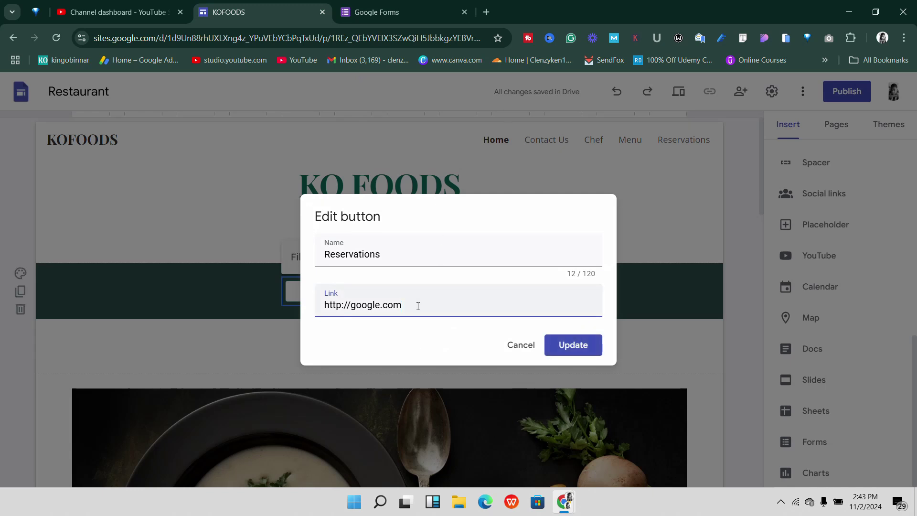
- Load sites.google.com in the Google Forms tab and discard the pending edit of the Home page's Reservations button
click(429, 5)
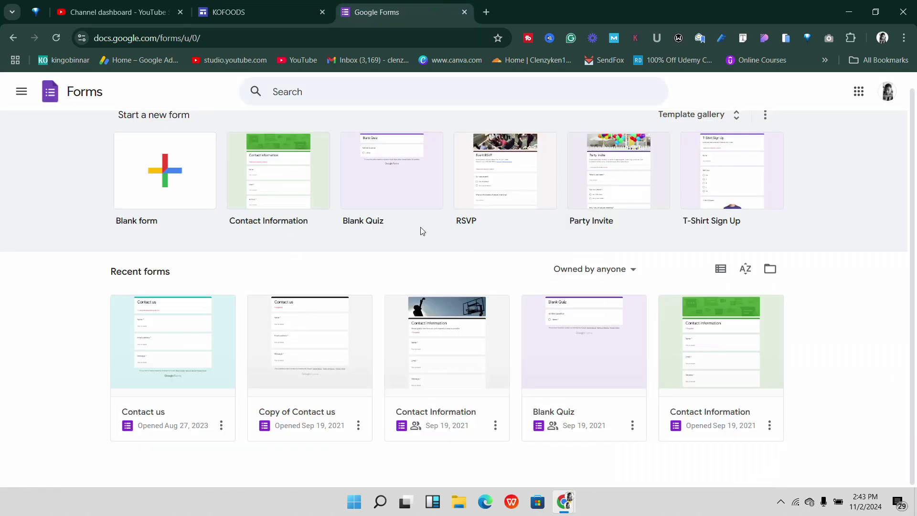
scroll(422, 231, up, 1)
click(267, 38)
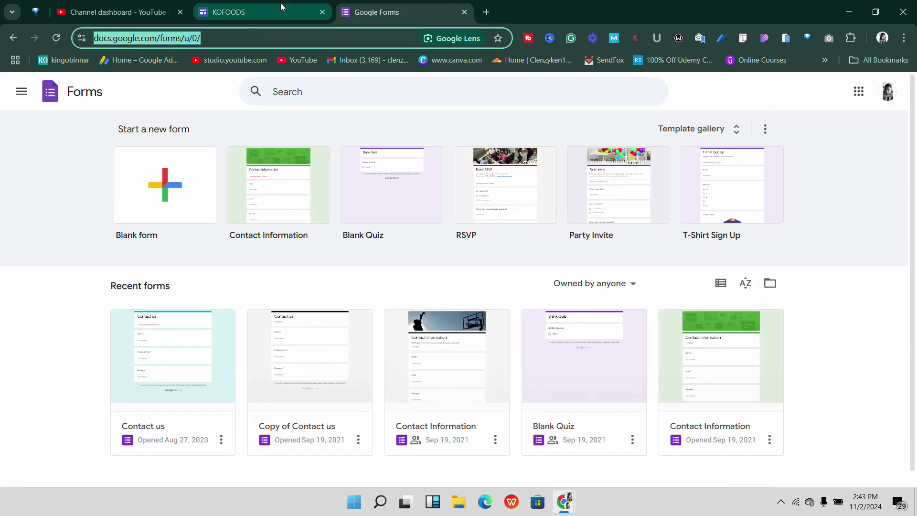
text(k)
key(BackSpace)
key(BackSpace)
text(sites.google.com)
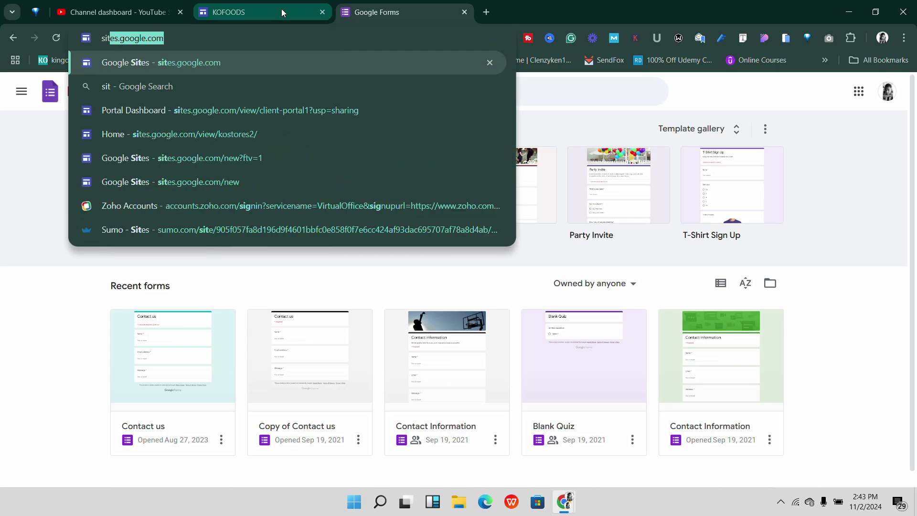
key(Return)
click(267, 10)
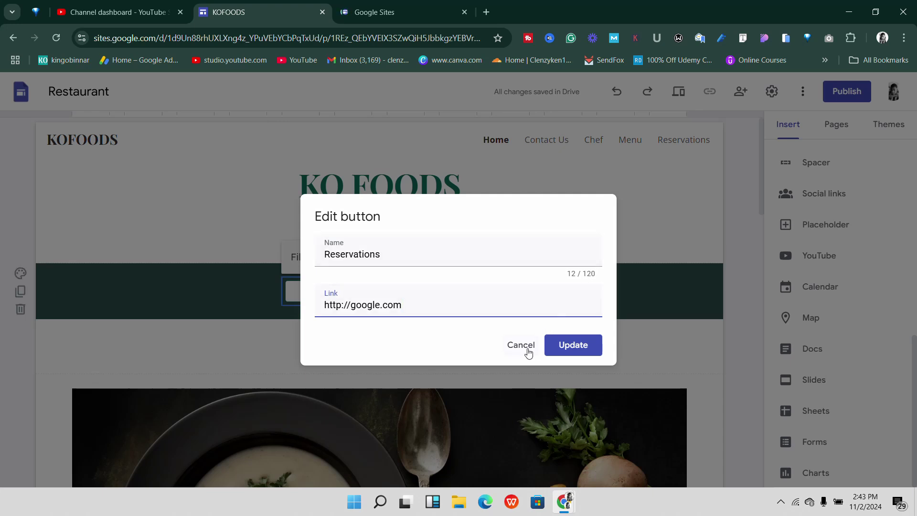
click(402, 9)
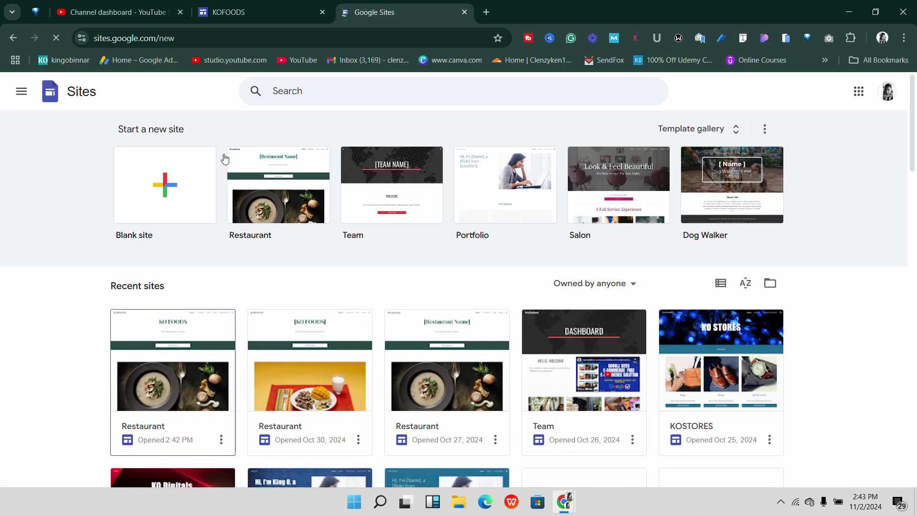
click(234, 12)
click(518, 343)
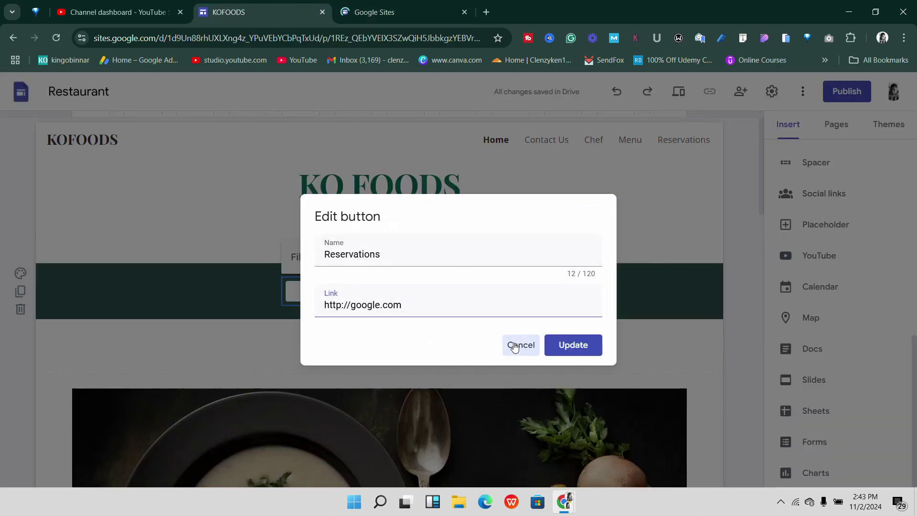
scroll(549, 258, down, 2)
click(548, 258)
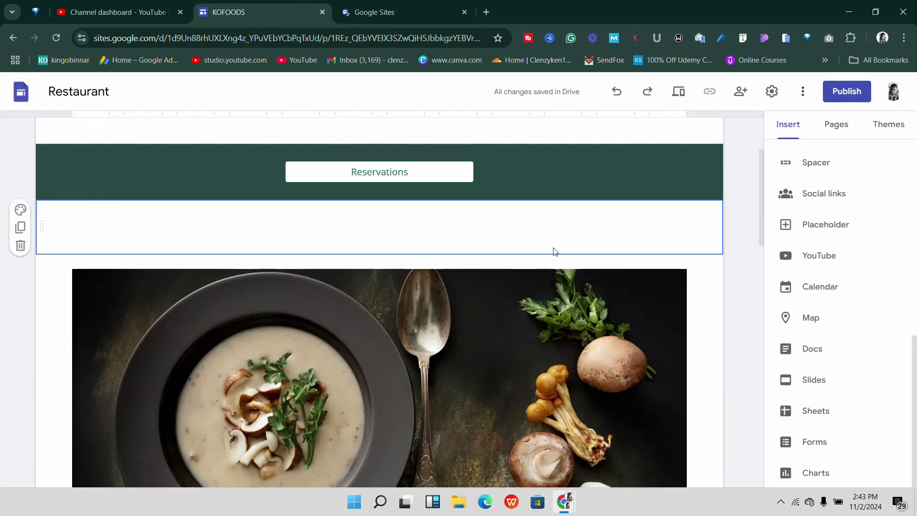
scroll(525, 282, down, 12)
scroll(538, 310, up, 15)
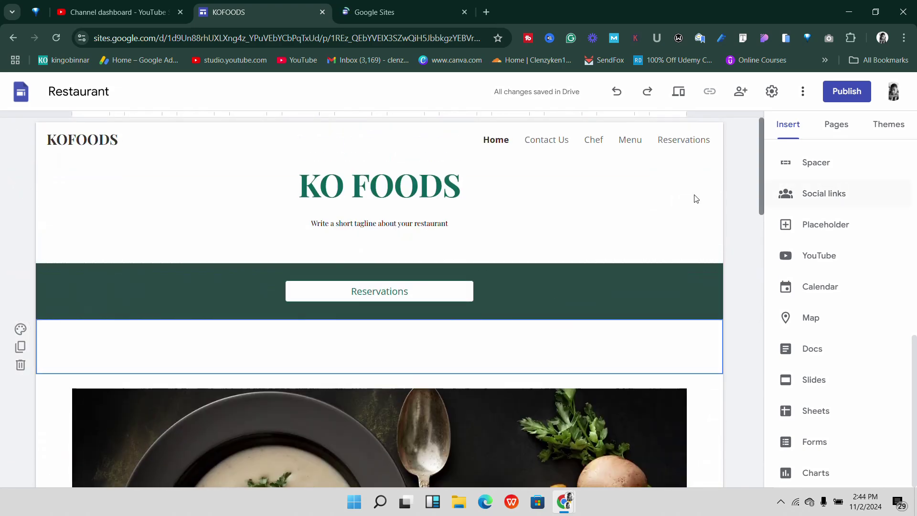
scroll(610, 246, down, 5)
scroll(618, 246, up, 5)
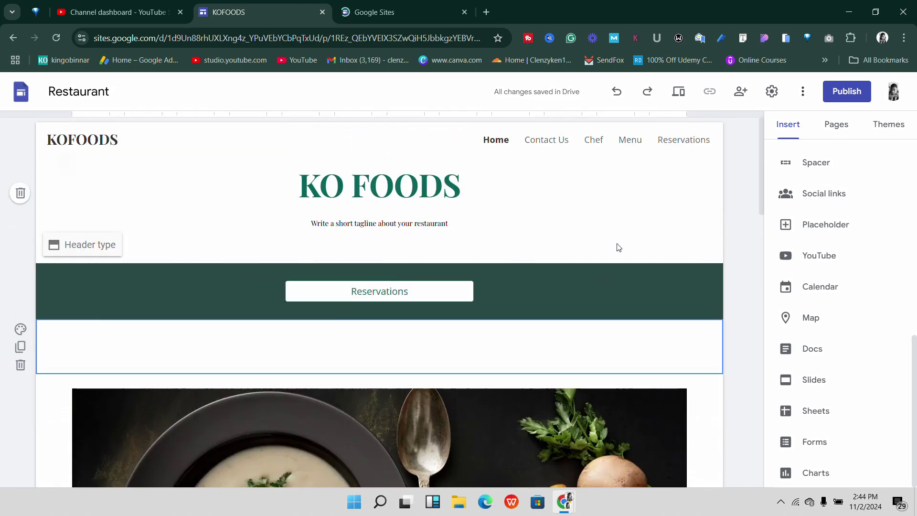
click(845, 91)
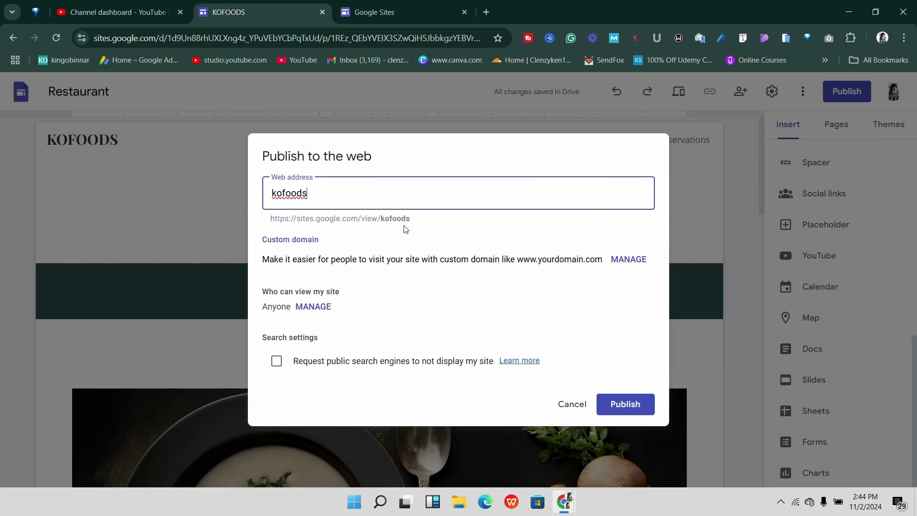
triple_click(352, 223)
right_click(352, 224)
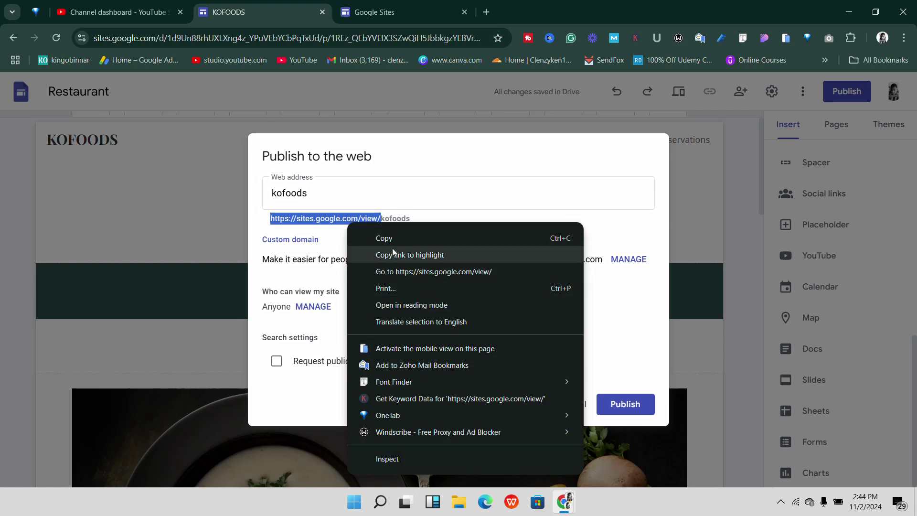
click(391, 244)
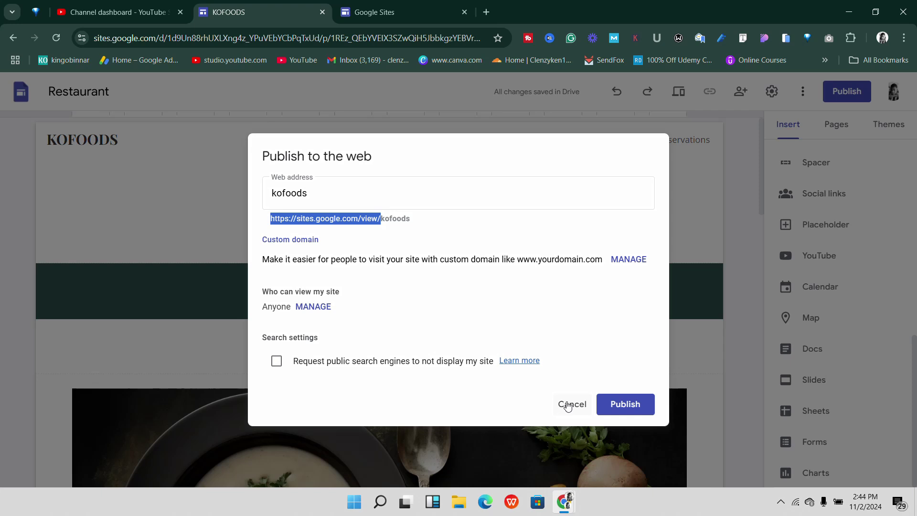
double_click(394, 218)
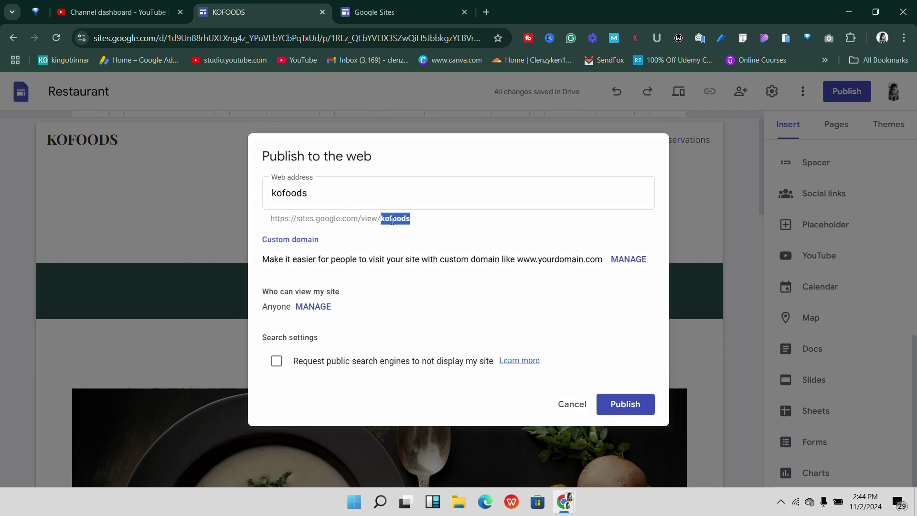
double_click(391, 220)
drag(414, 222, 272, 219)
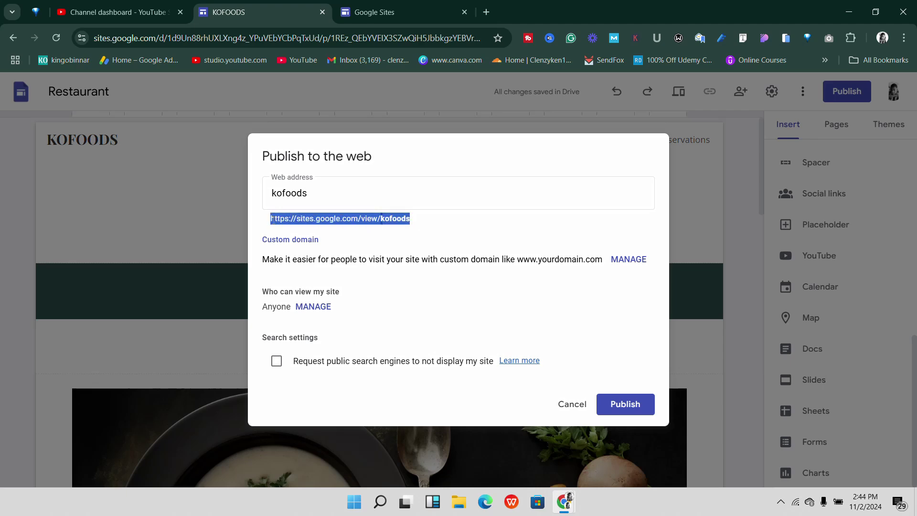
right_click(287, 221)
click(325, 237)
click(572, 404)
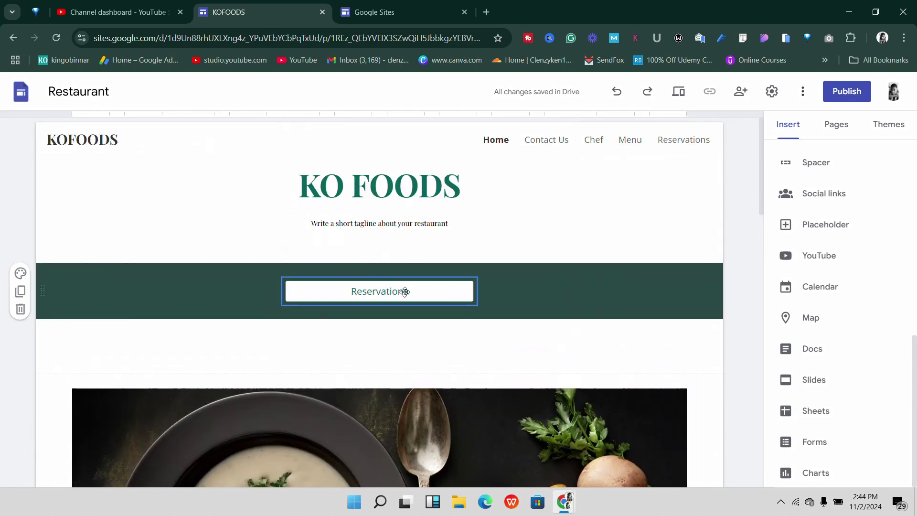
click(390, 4)
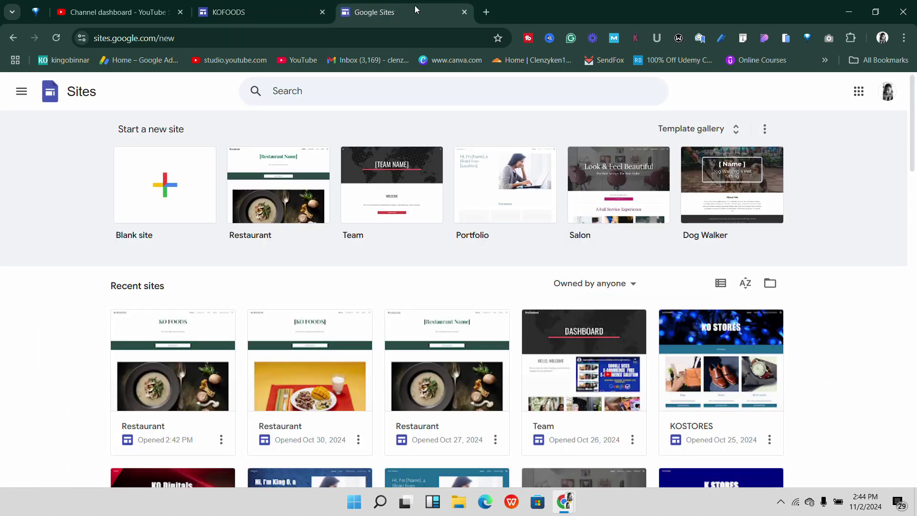
click(268, 41)
right_click(267, 41)
click(335, 167)
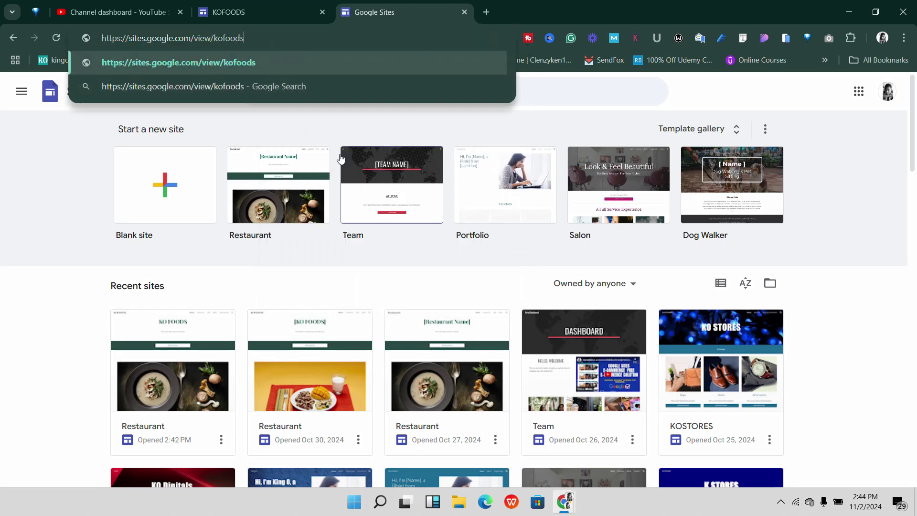
key(Return)
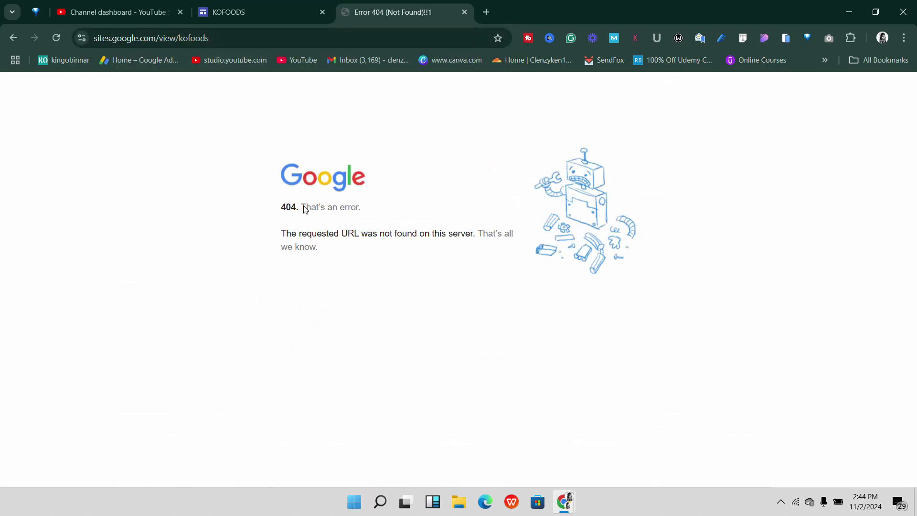
- Return to the site editor and publish the site to the web under the address kofoods, viewable by anyone
click(251, 5)
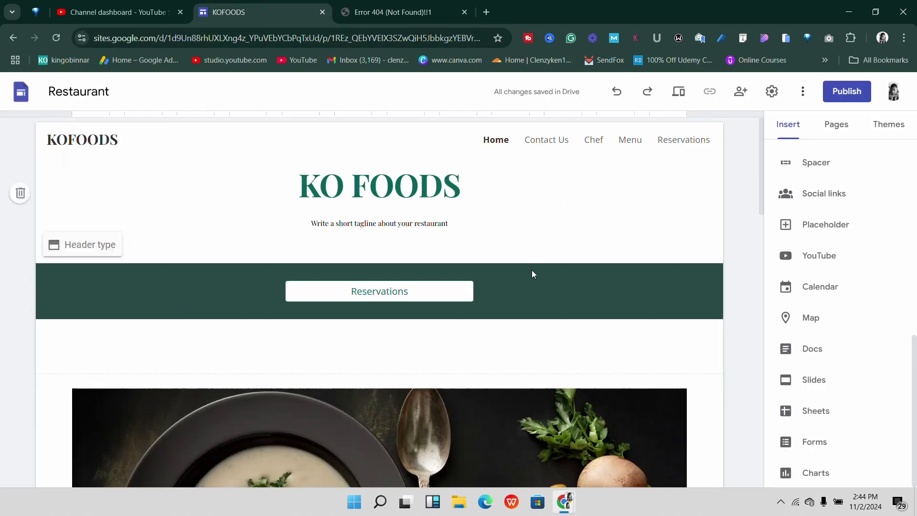
click(845, 95)
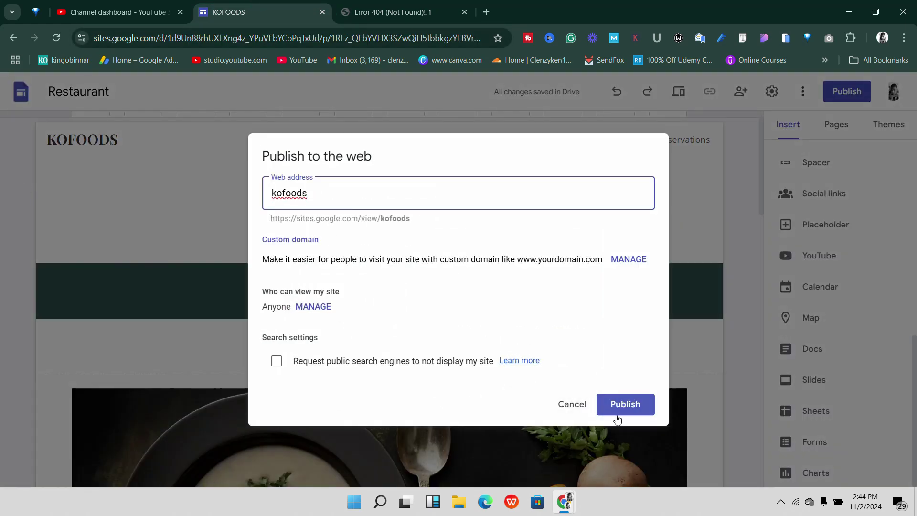
click(626, 405)
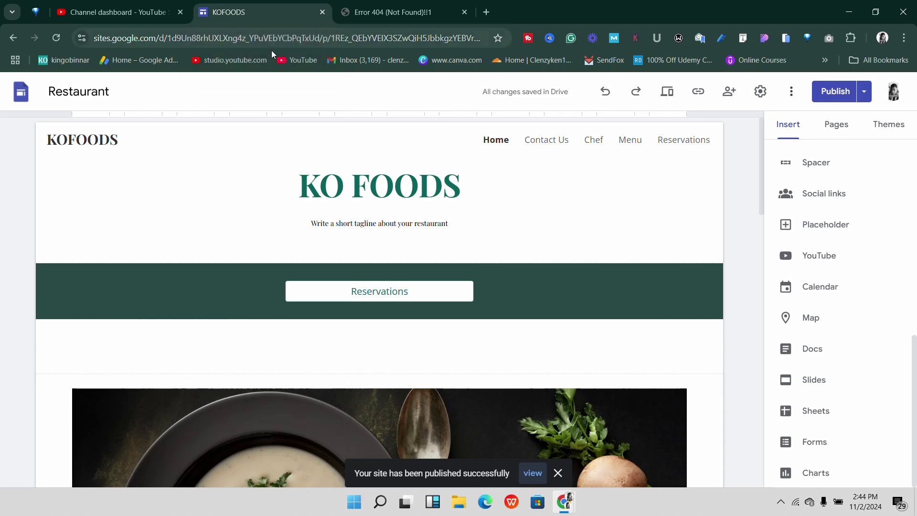
scroll(448, 279, down, 5)
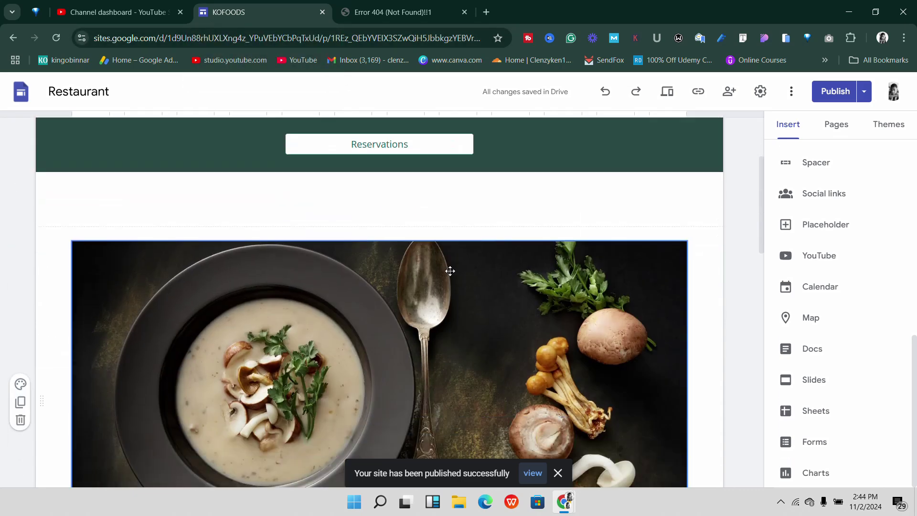
scroll(439, 318, up, 5)
click(534, 290)
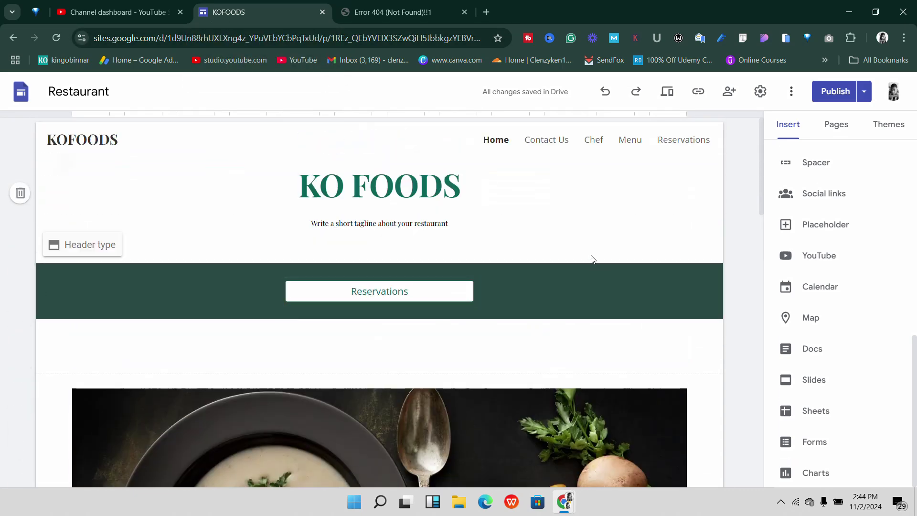
- Reload sites.google.com/view/kofoods in the other browser tab and look through the published Home page
click(426, 15)
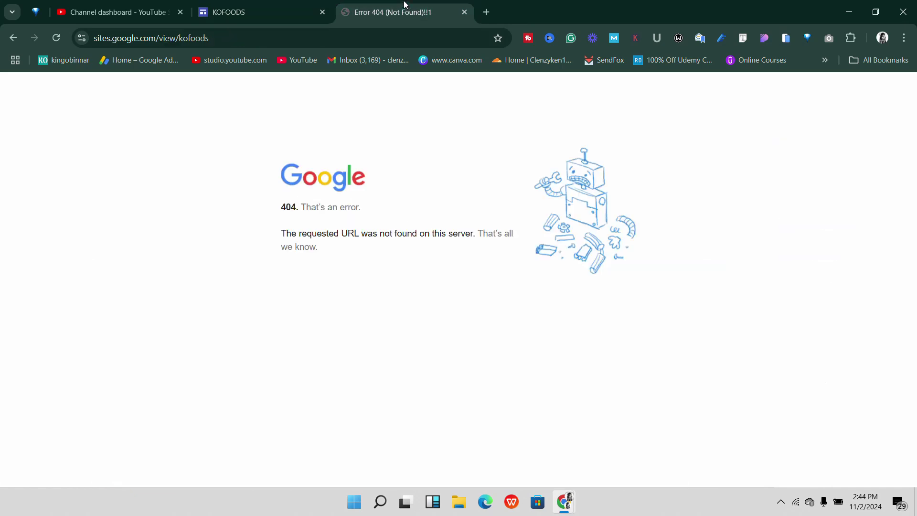
click(212, 4)
click(835, 91)
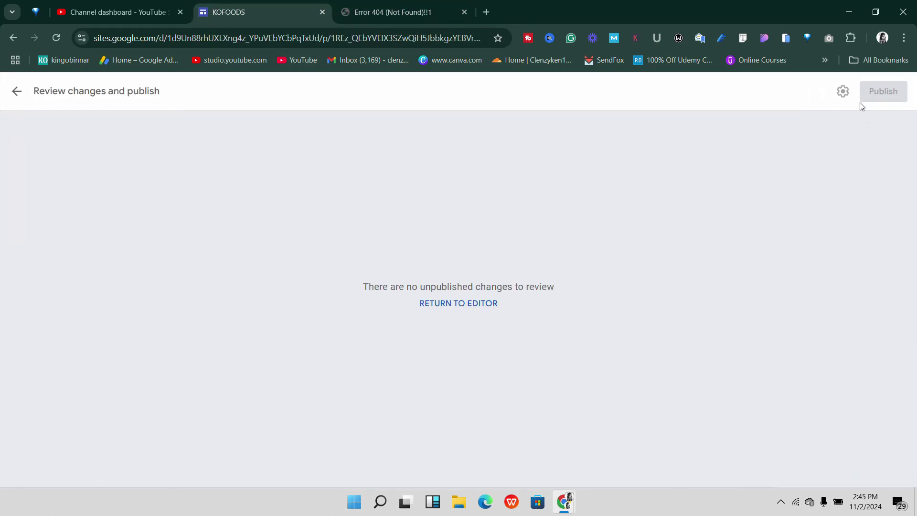
key(ctrl+Tab)
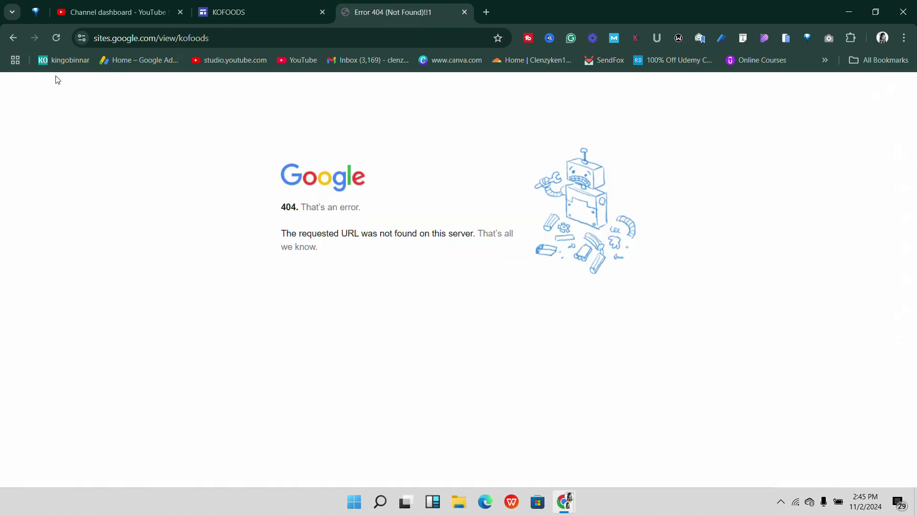
click(64, 42)
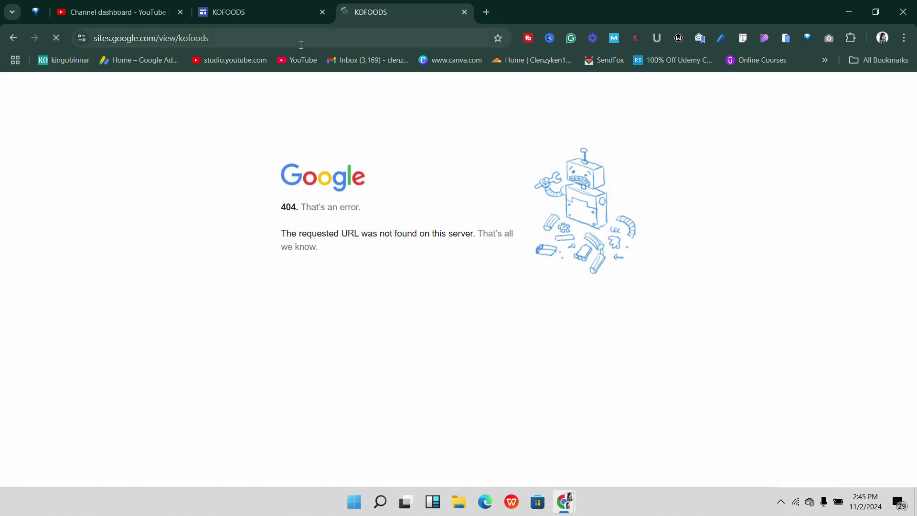
scroll(517, 218, down, 10)
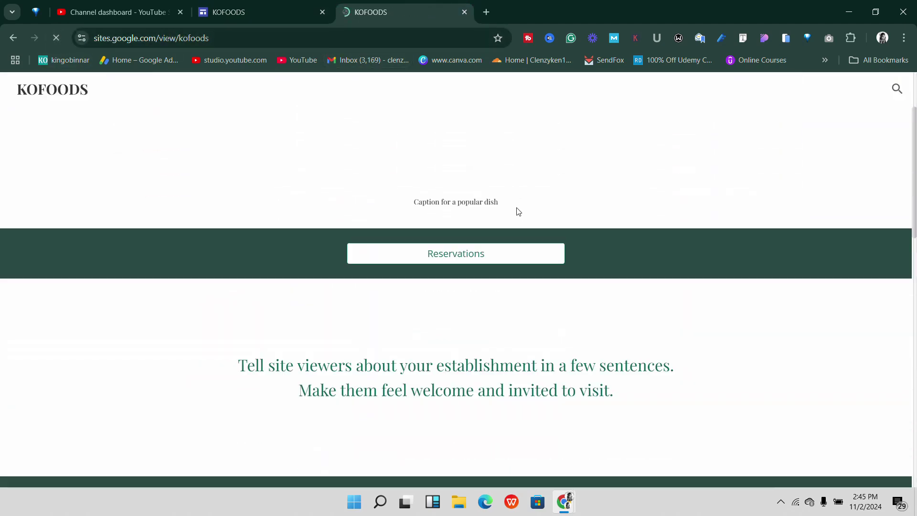
scroll(517, 212, down, 5)
scroll(508, 219, up, 8)
scroll(507, 218, up, 2)
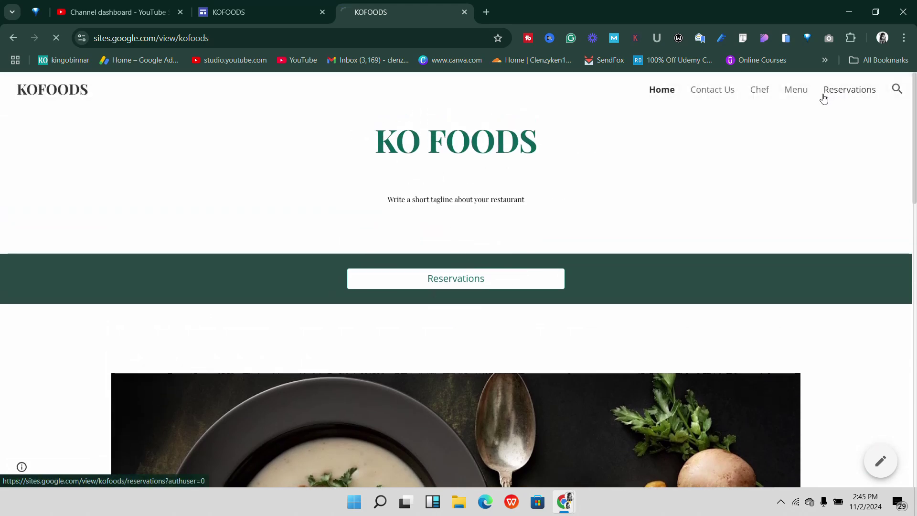
- Open the Reservations page of the published site and copy its full web address
click(841, 90)
click(309, 36)
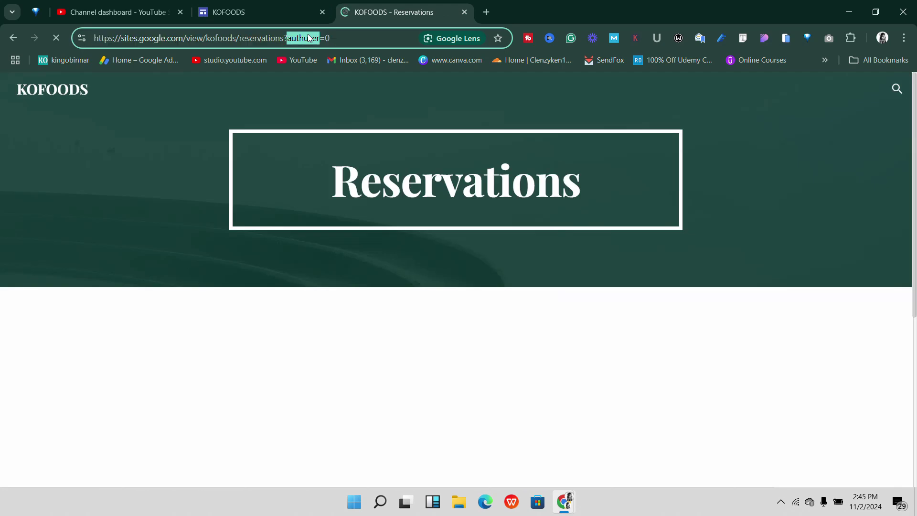
click(308, 35)
right_click(307, 34)
click(359, 146)
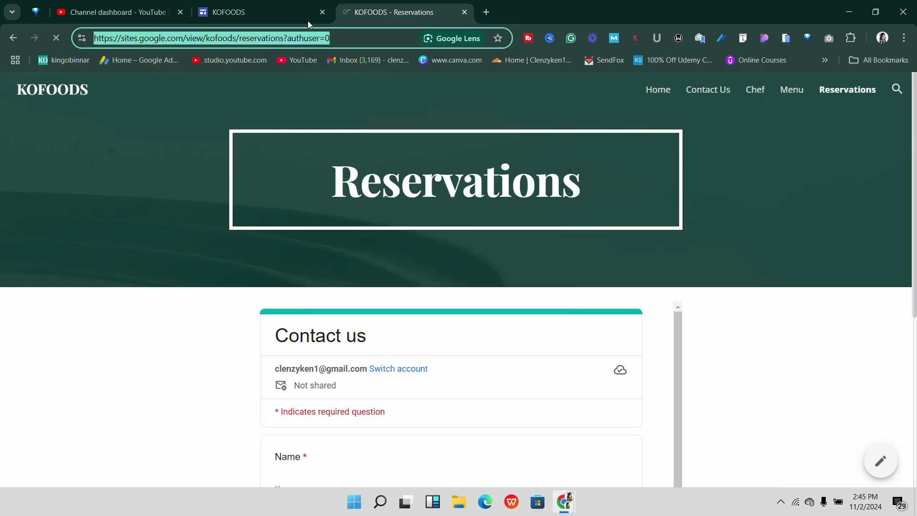
click(287, 13)
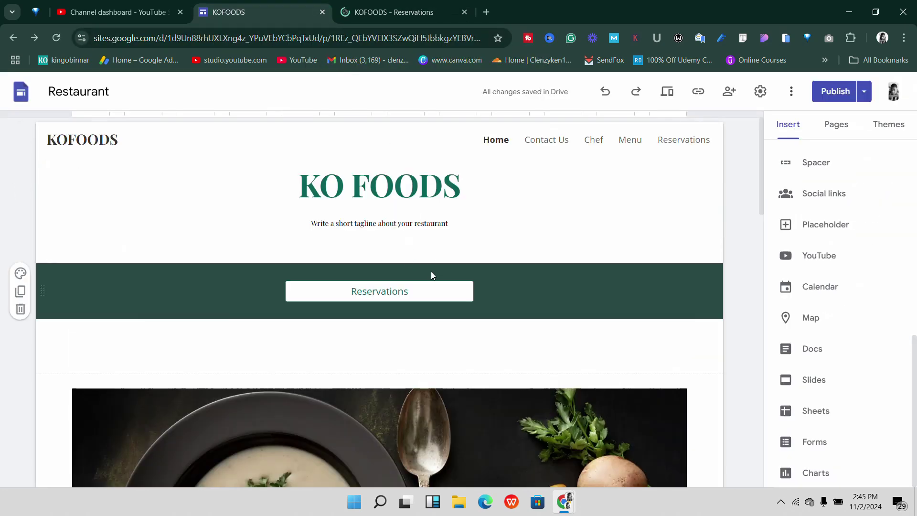
scroll(452, 271, down, 1)
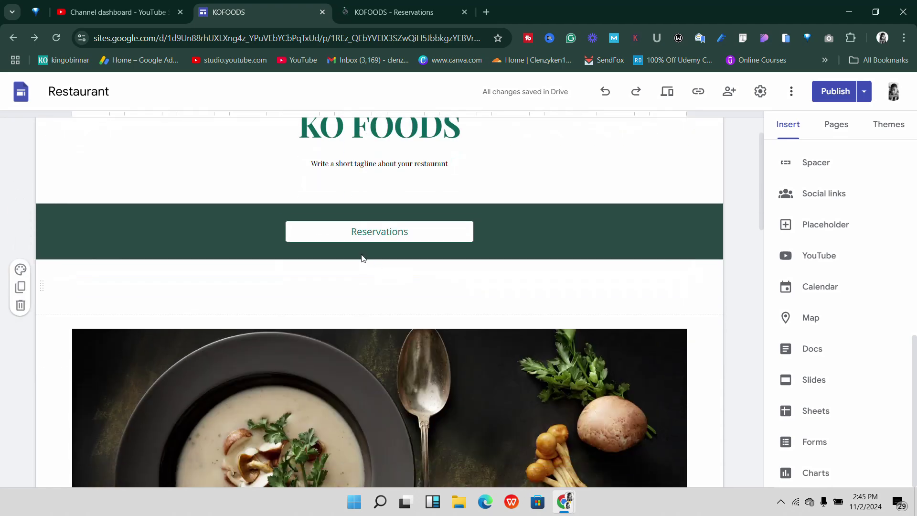
click(351, 234)
click(407, 196)
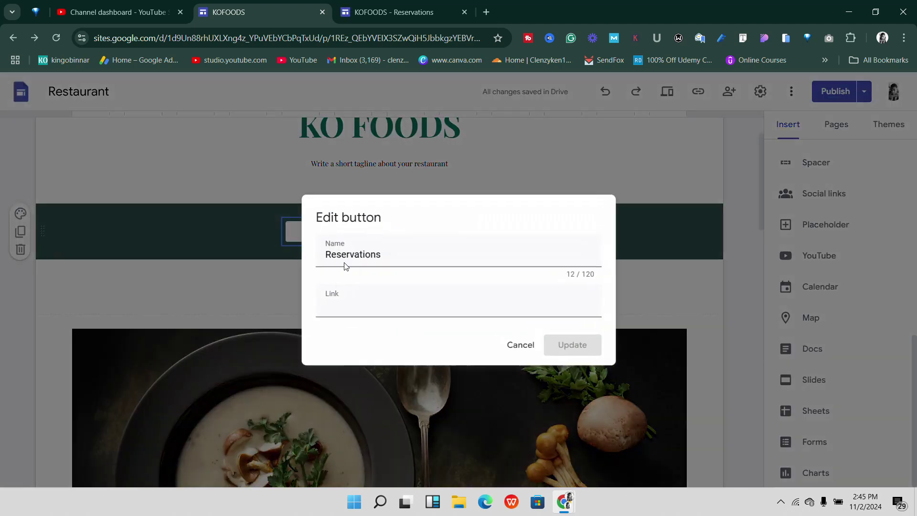
click(339, 308)
key(ctrl+v)
click(339, 311)
triple_click(339, 311)
right_click(339, 311)
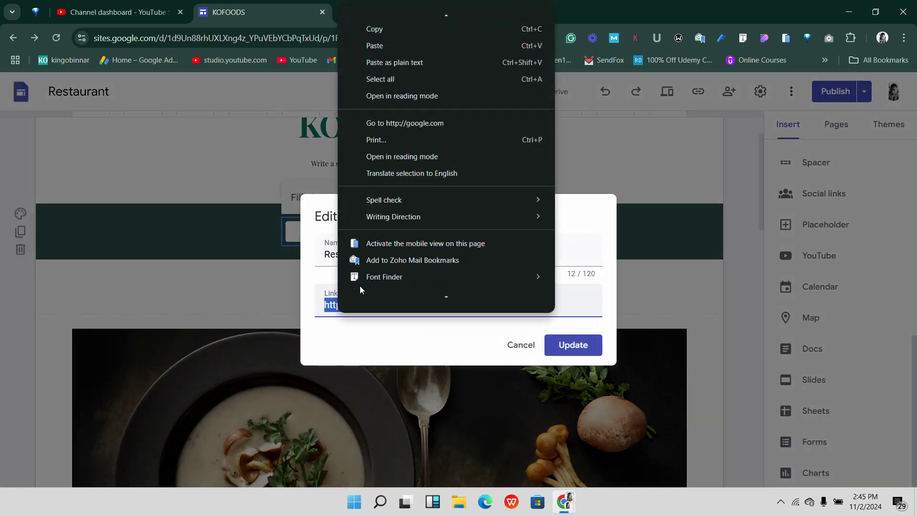
click(376, 50)
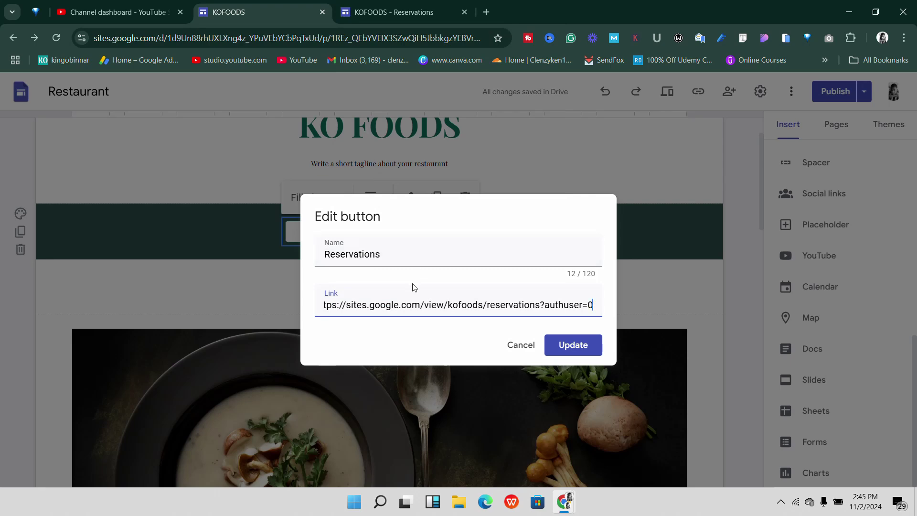
click(556, 340)
scroll(515, 311, down, 10)
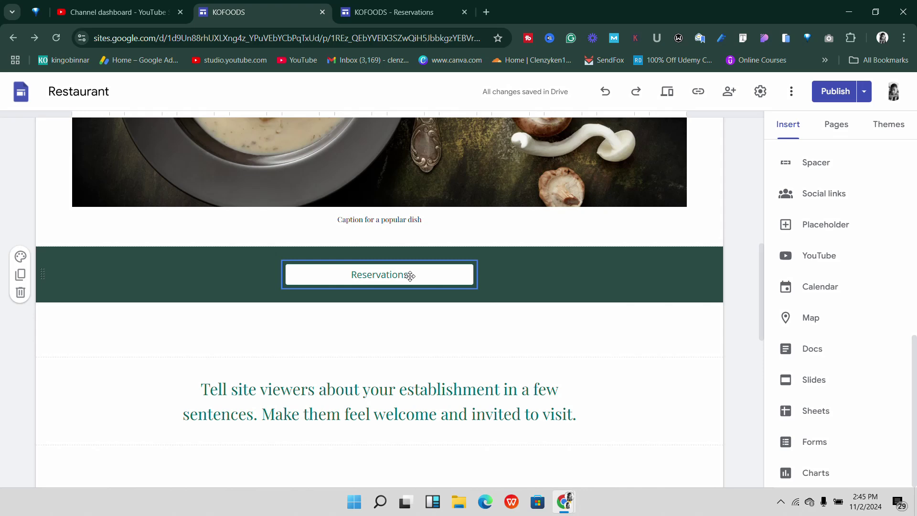
click(405, 273)
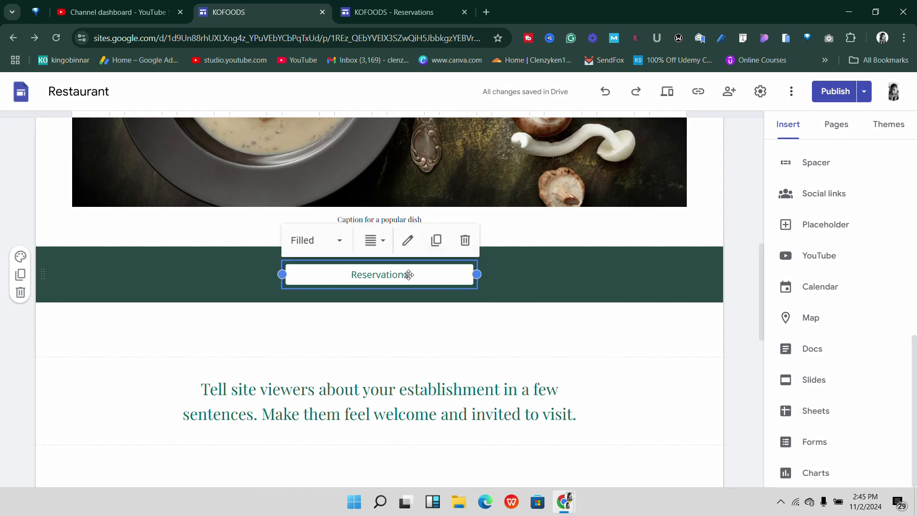
click(406, 245)
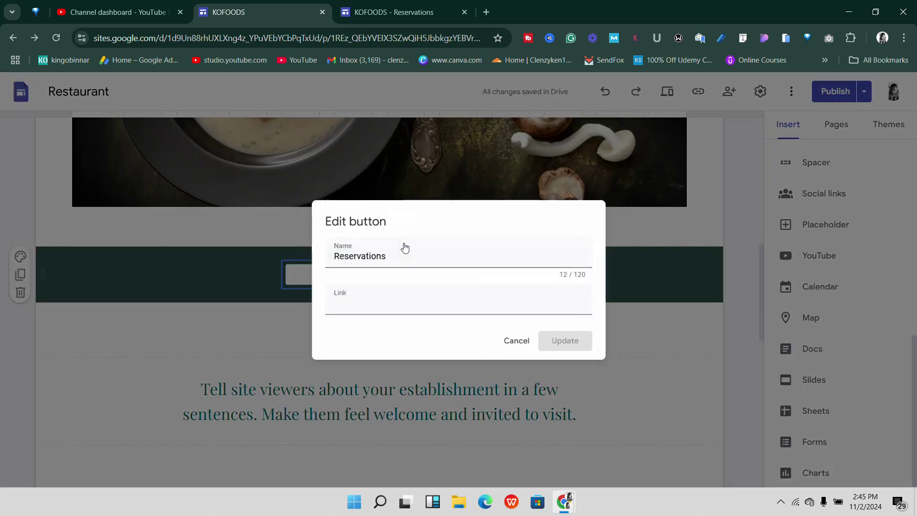
triple_click(388, 301)
right_click(389, 301)
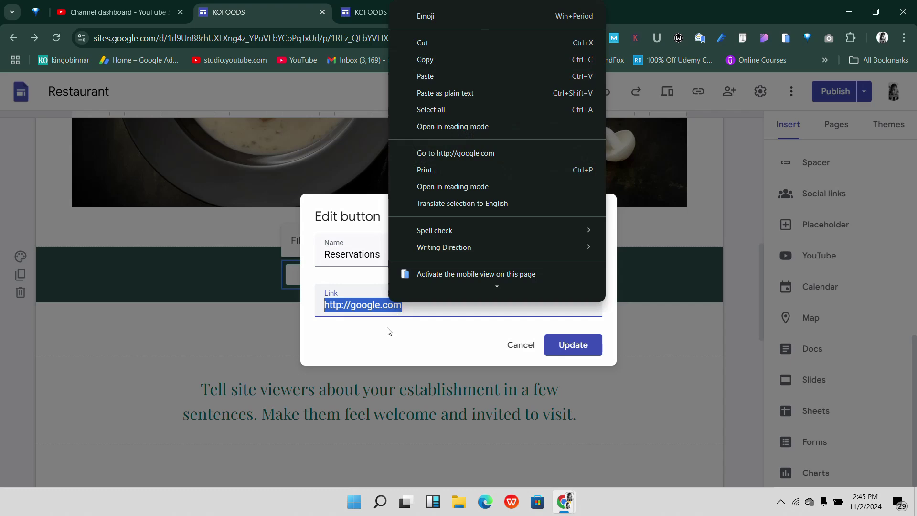
click(426, 75)
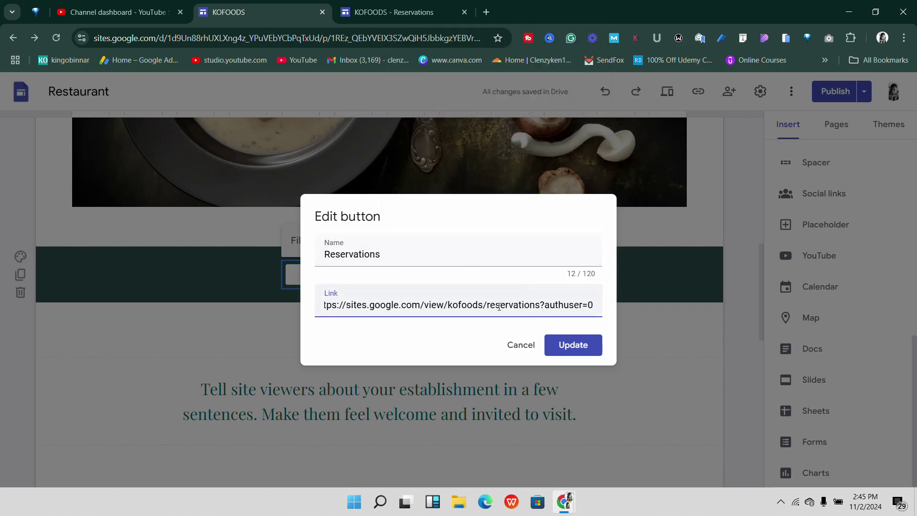
click(572, 349)
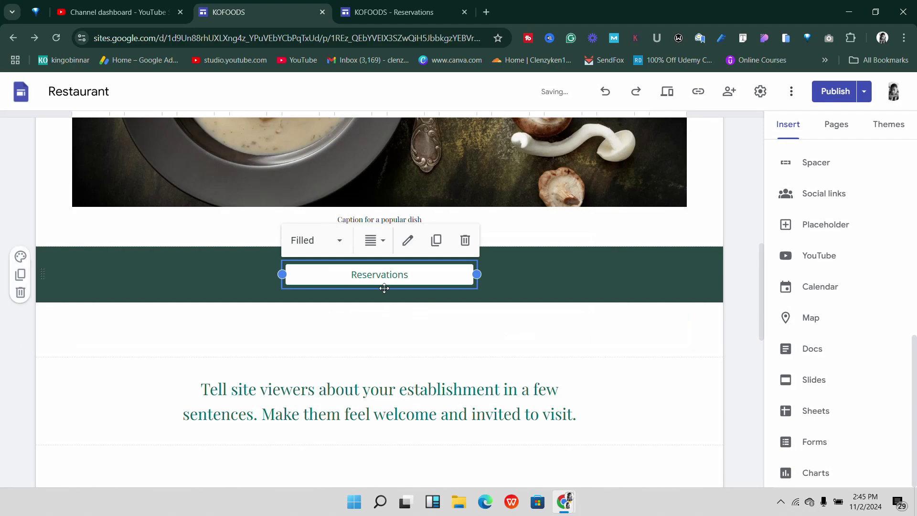
click(452, 333)
- Check the rest of the Home page for further buttons and publish the updated site
scroll(462, 352, down, 12)
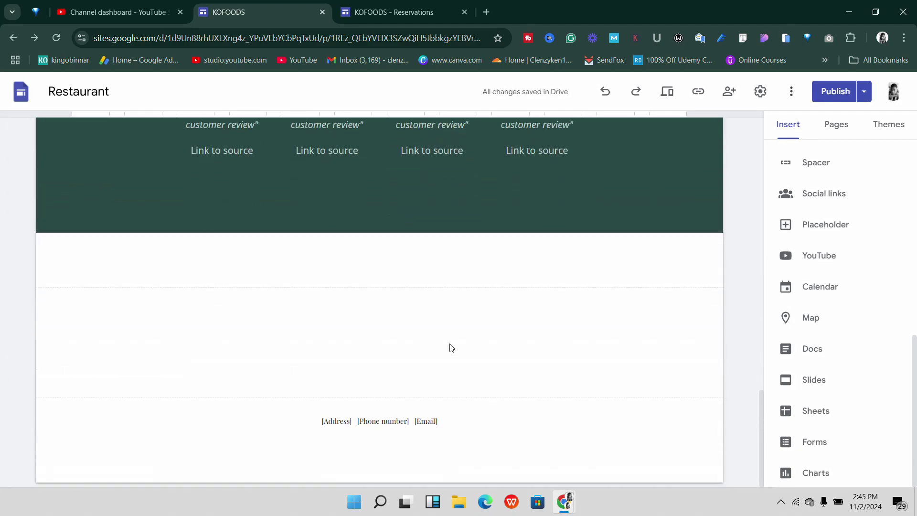
scroll(452, 329, up, 13)
scroll(442, 320, up, 10)
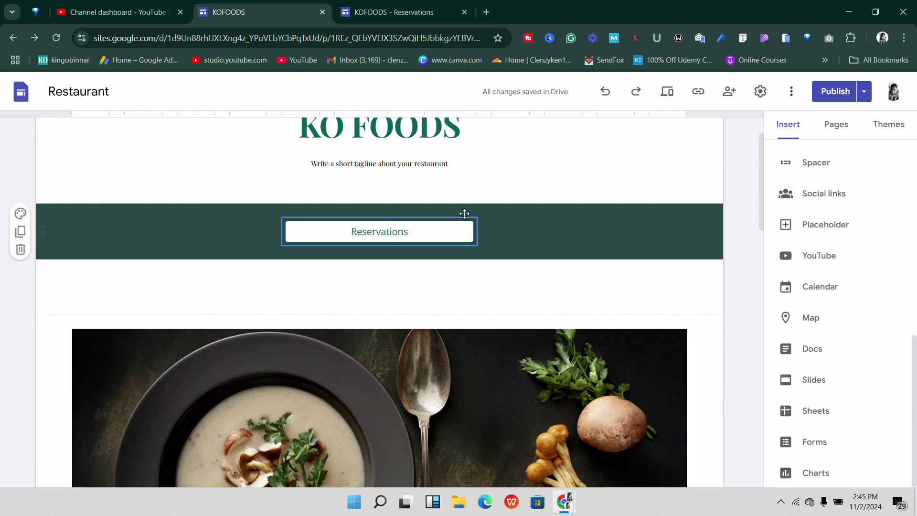
click(393, 12)
click(238, 12)
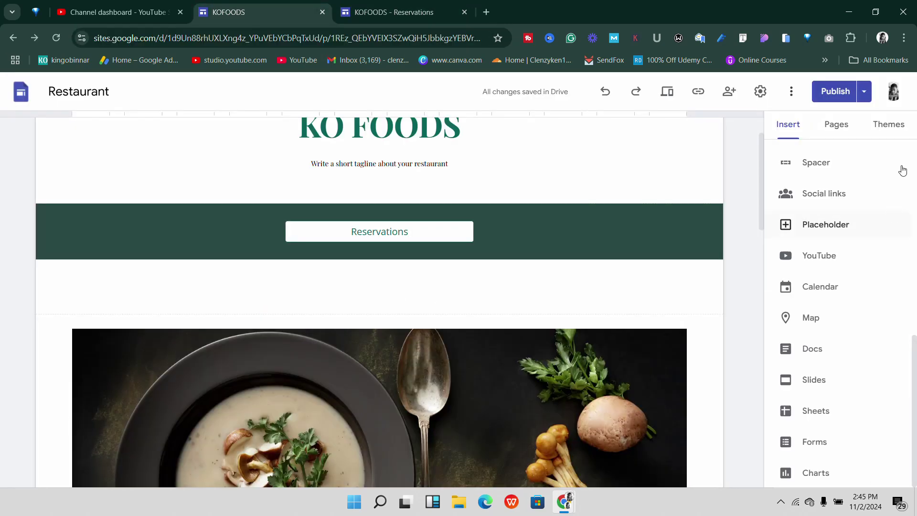
click(819, 92)
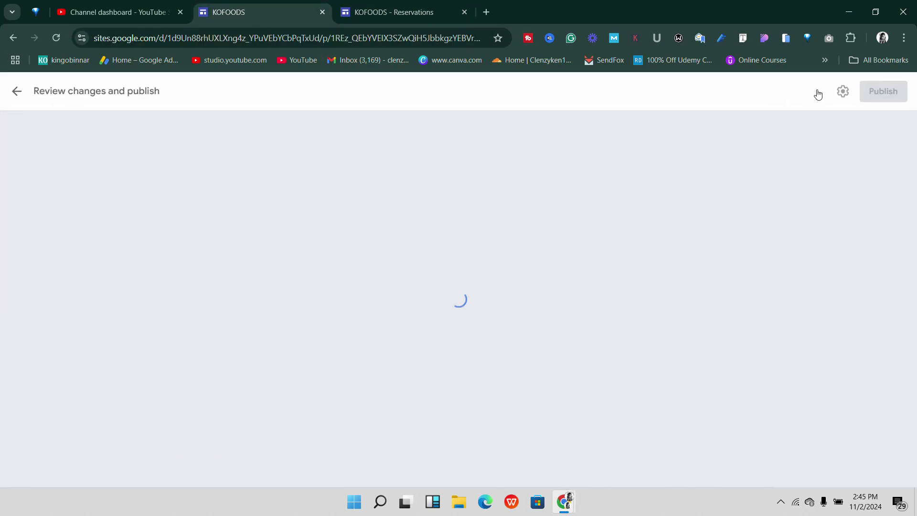
click(886, 93)
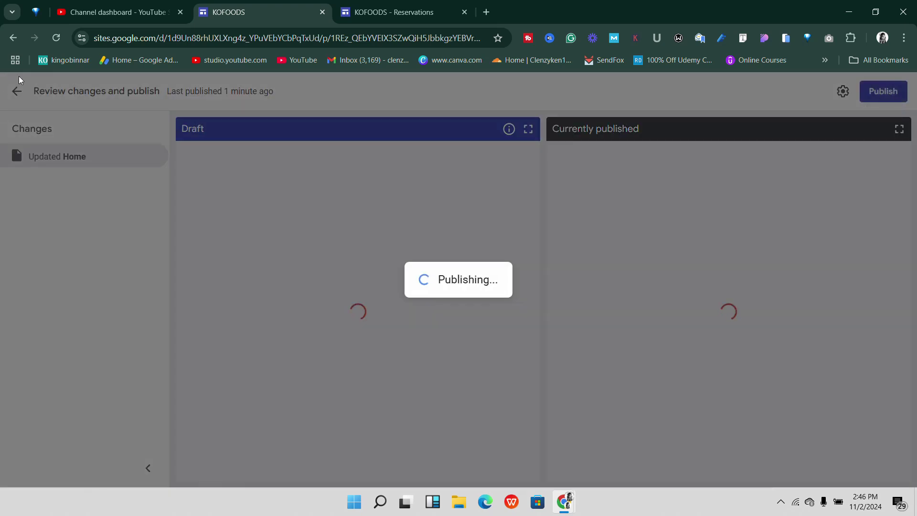
- Reload the live Reservations page in the other browser tab and look through its contact form
click(403, 6)
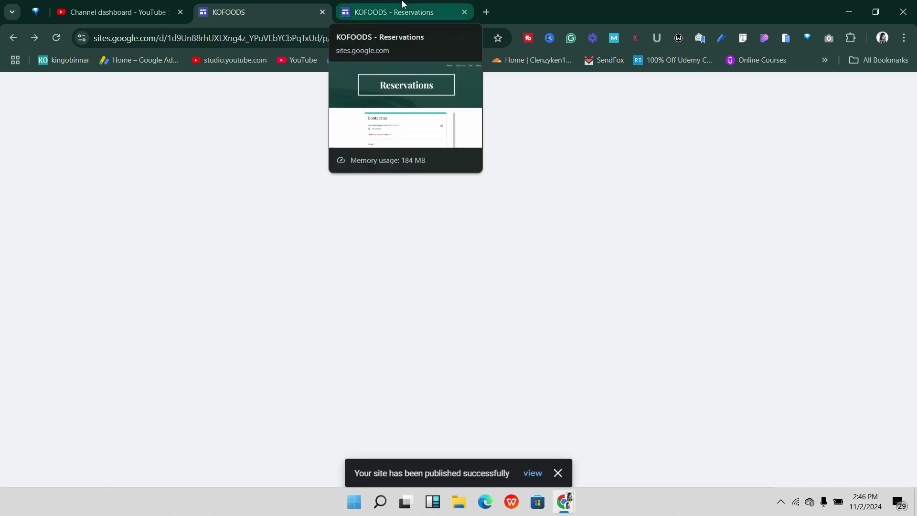
click(56, 38)
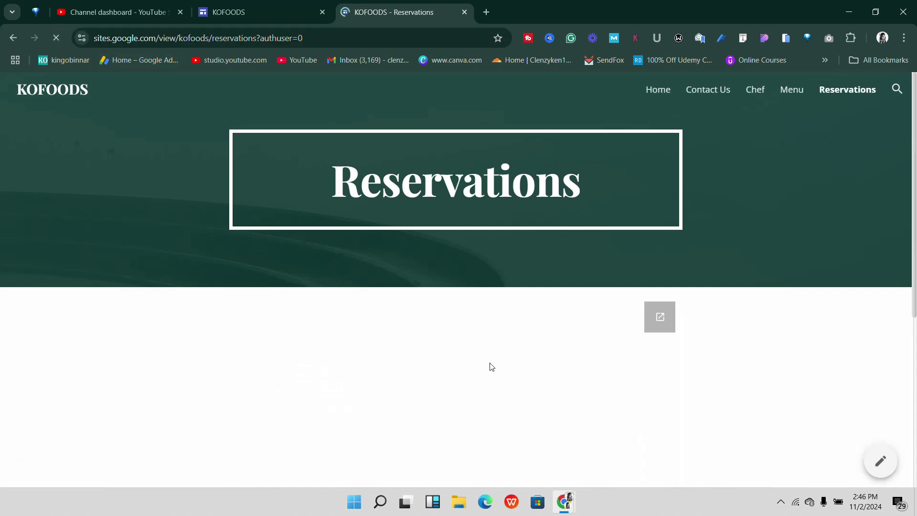
scroll(537, 368, down, 6)
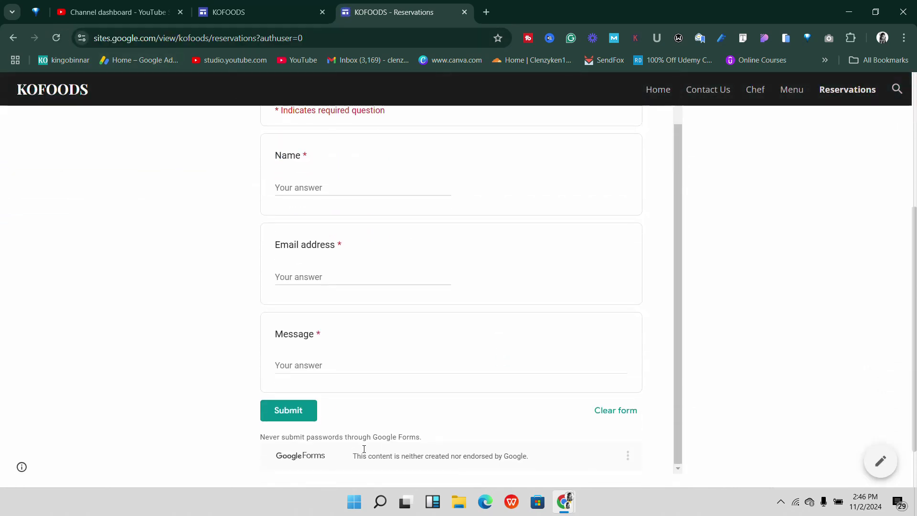
scroll(364, 449, up, 6)
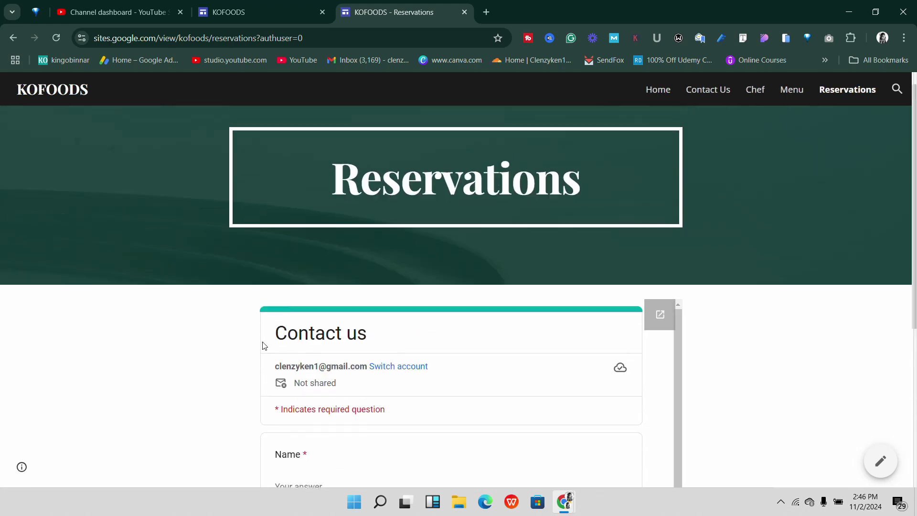
- Go to the live Home page, test its upper Reservations button and look over the page it opens
click(654, 94)
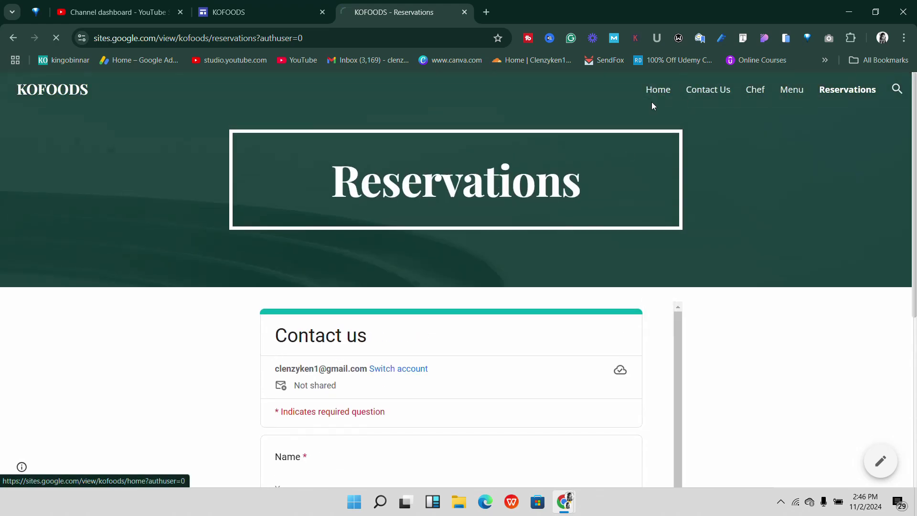
scroll(536, 232, down, 3)
scroll(476, 251, up, 3)
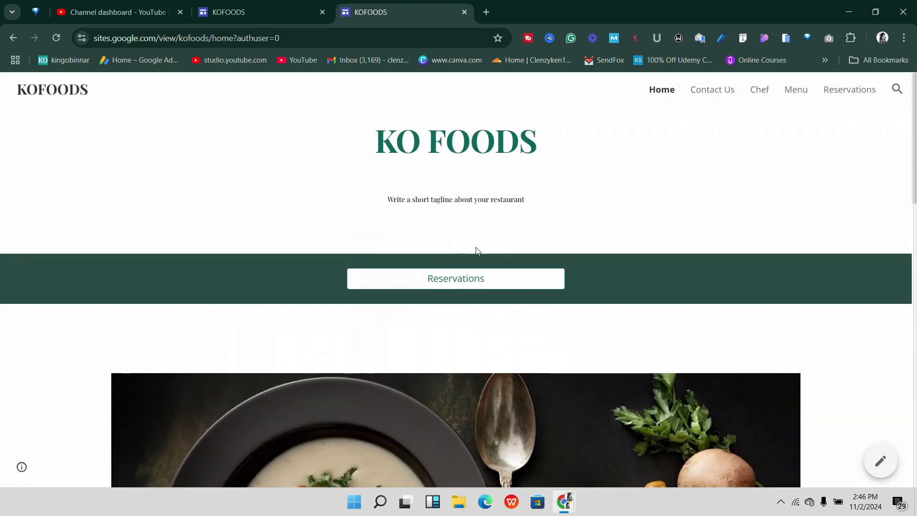
click(478, 286)
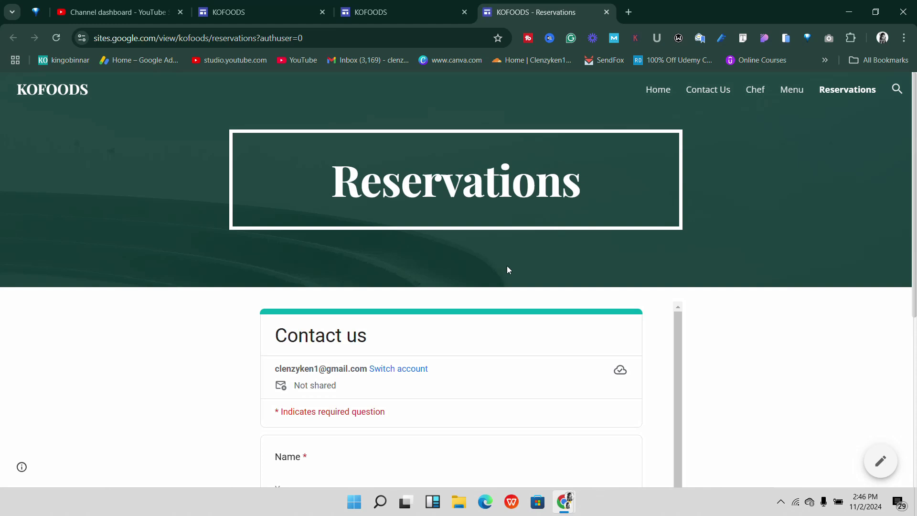
scroll(399, 318, down, 1)
scroll(425, 339, up, 1)
scroll(426, 339, down, 1)
scroll(463, 319, up, 1)
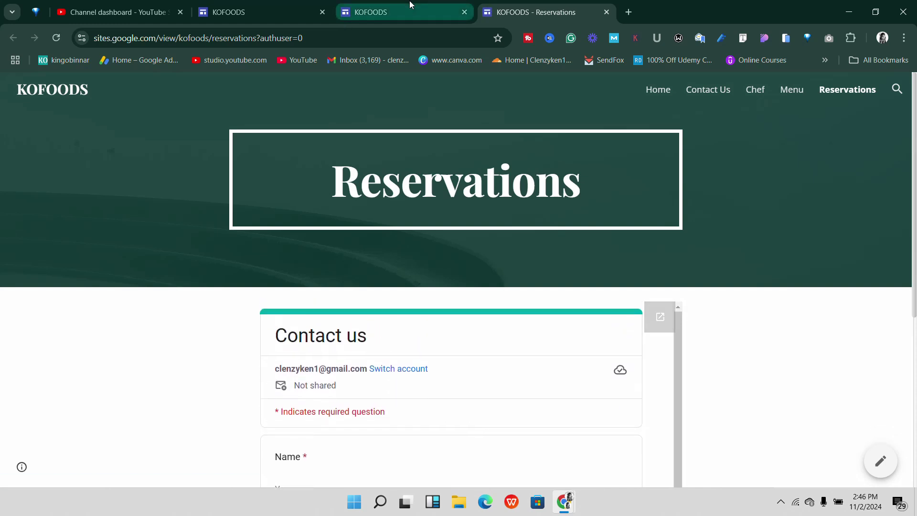
- Return to the site editor and review the available insert elements and the Home page layout
click(222, 5)
key(alt+Left)
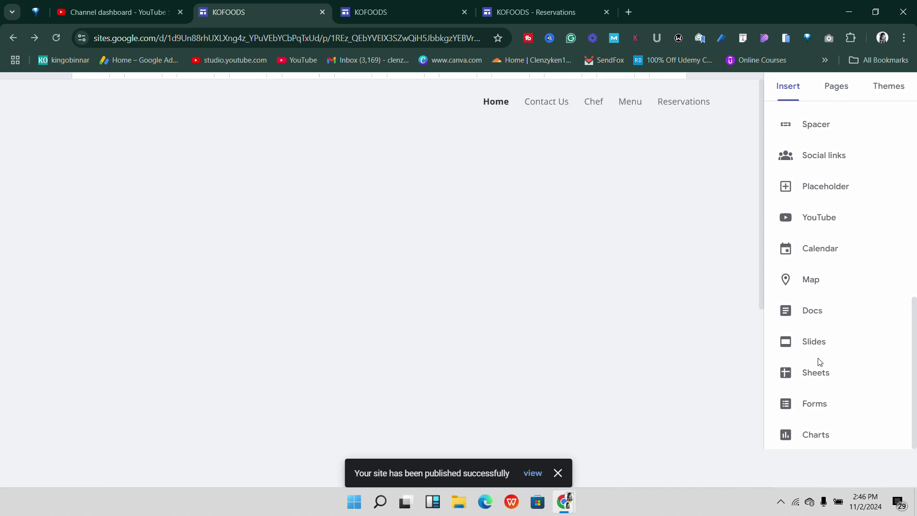
scroll(816, 344, up, 10)
scroll(819, 339, down, 2)
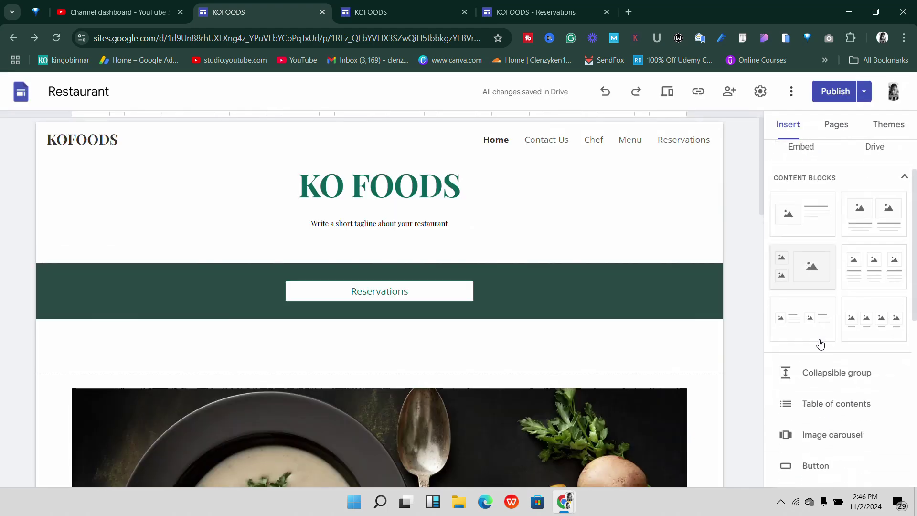
scroll(816, 343, up, 2)
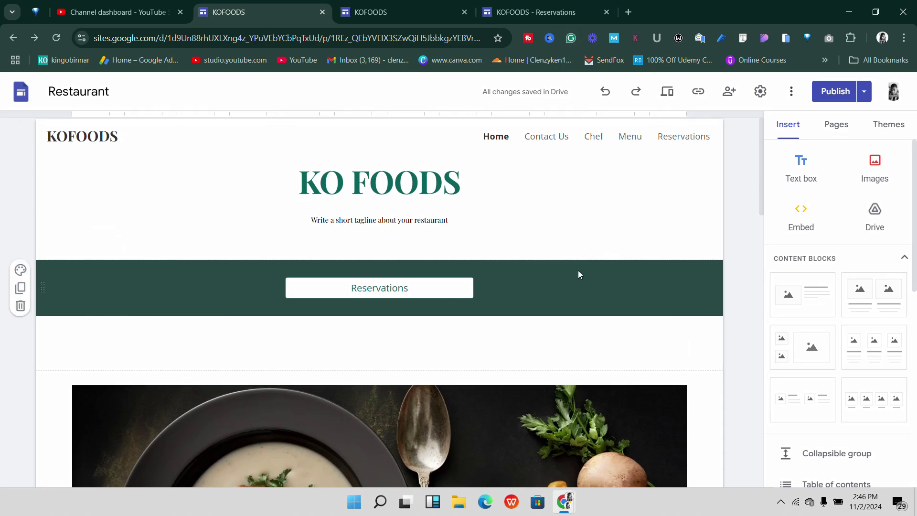
scroll(674, 297, down, 5)
scroll(676, 309, down, 1)
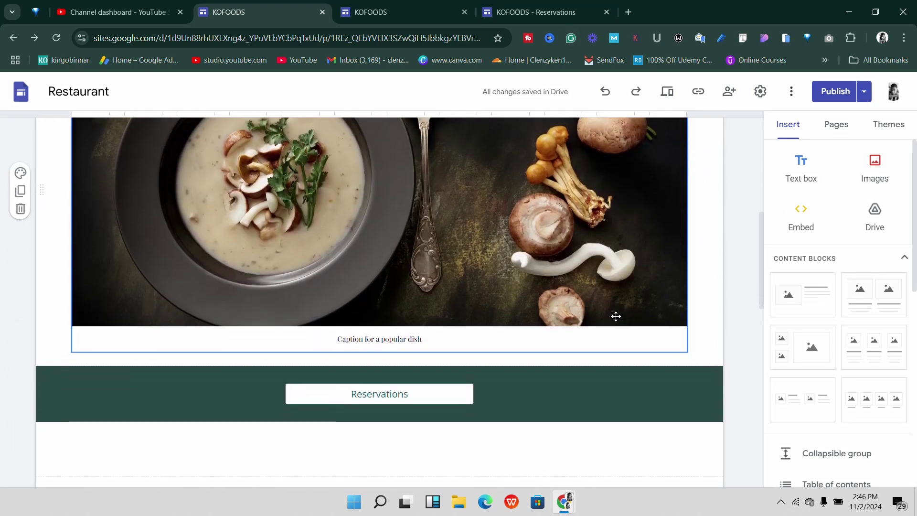
scroll(616, 316, up, 6)
click(787, 513)
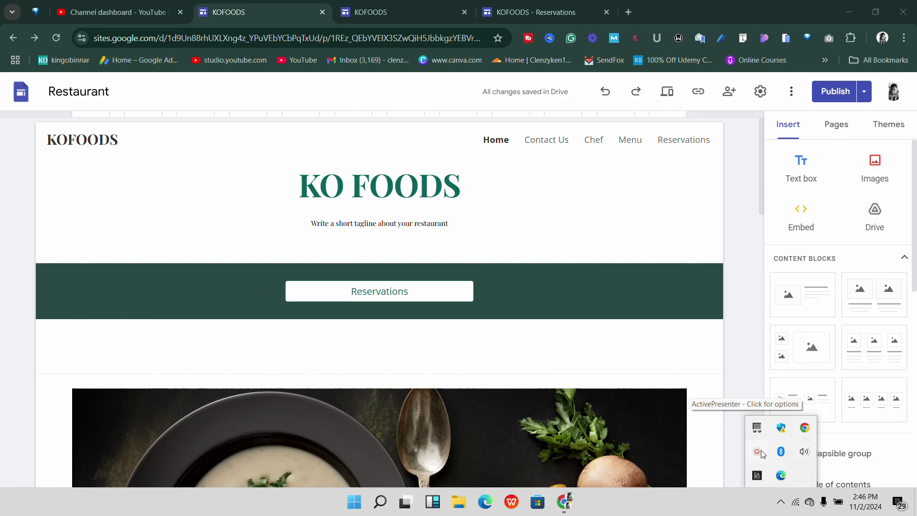
click(761, 451)
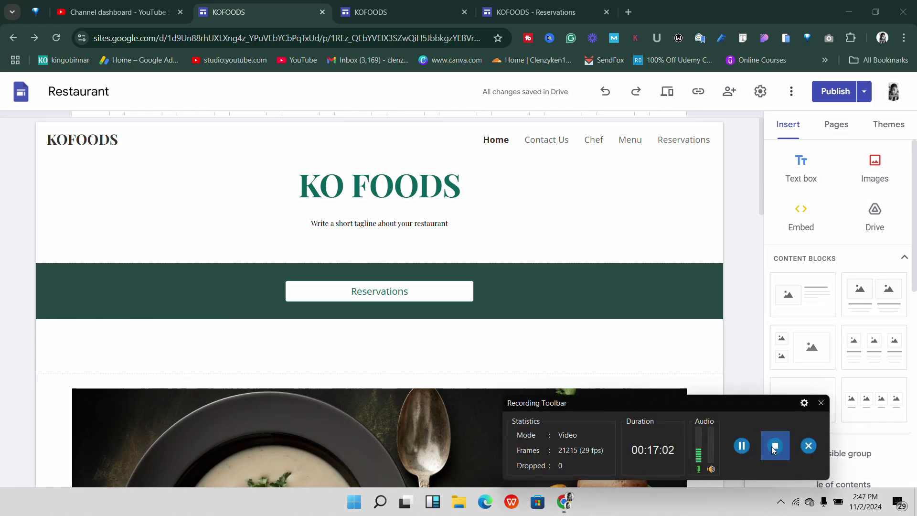